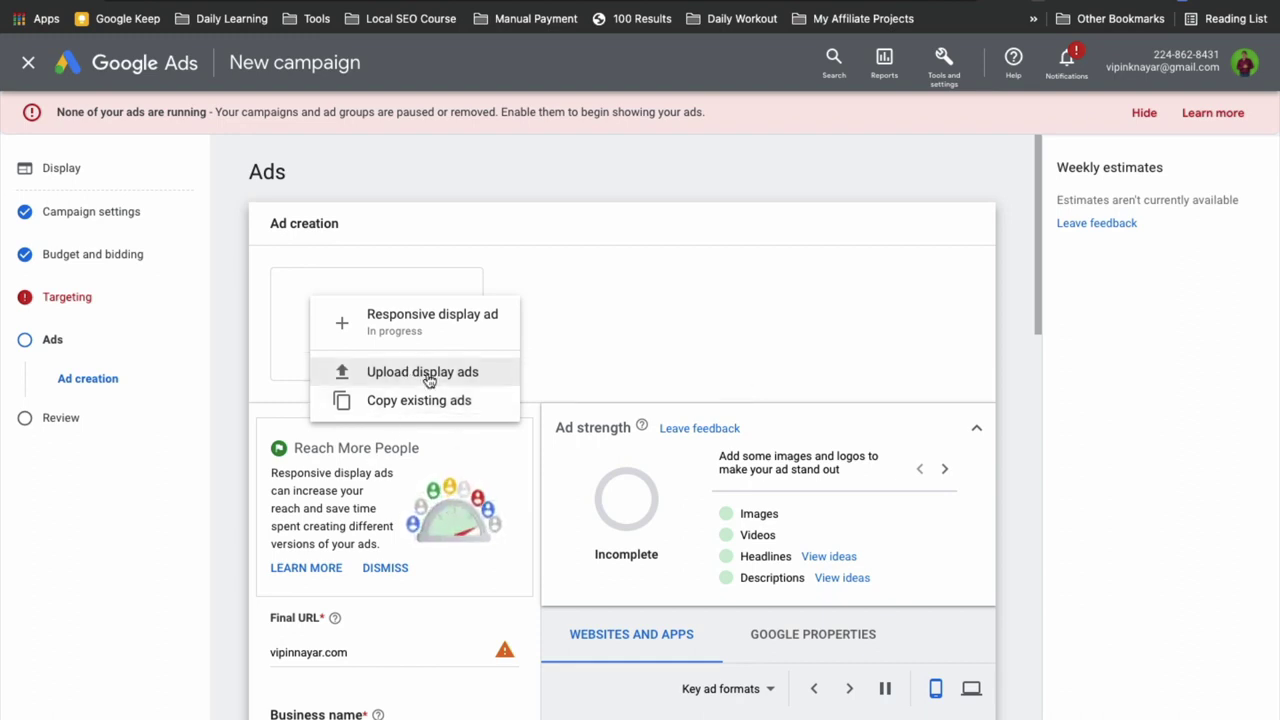
# - Switch the ad type to Upload display ads, discard the unsaved responsive display ad, and try to create the ad
pyautogui.click(428, 379)
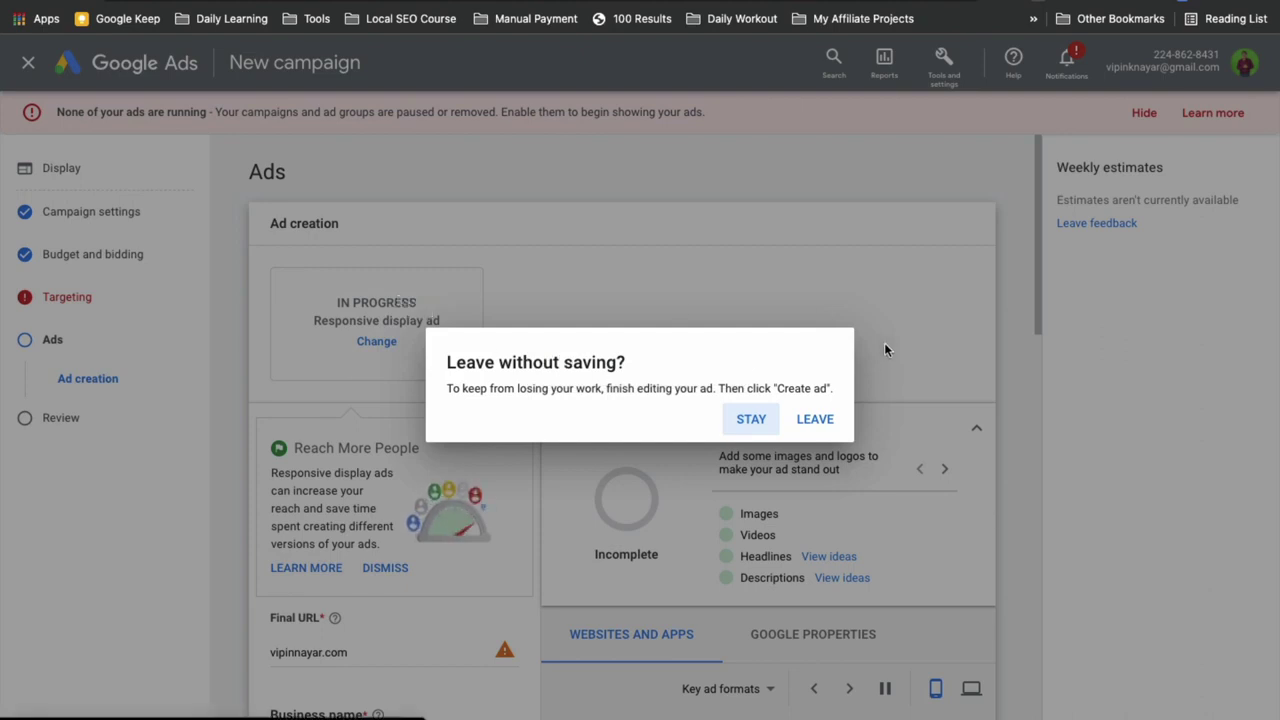
pyautogui.click(815, 422)
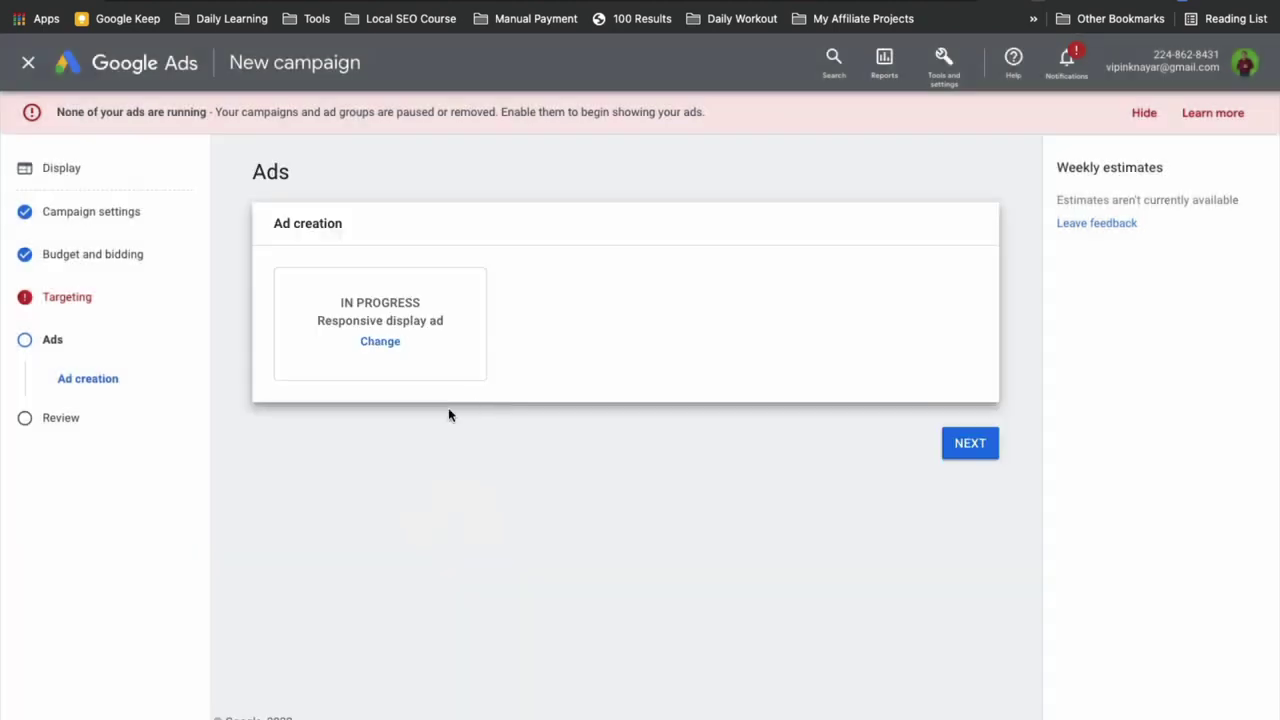
pyautogui.click(388, 346)
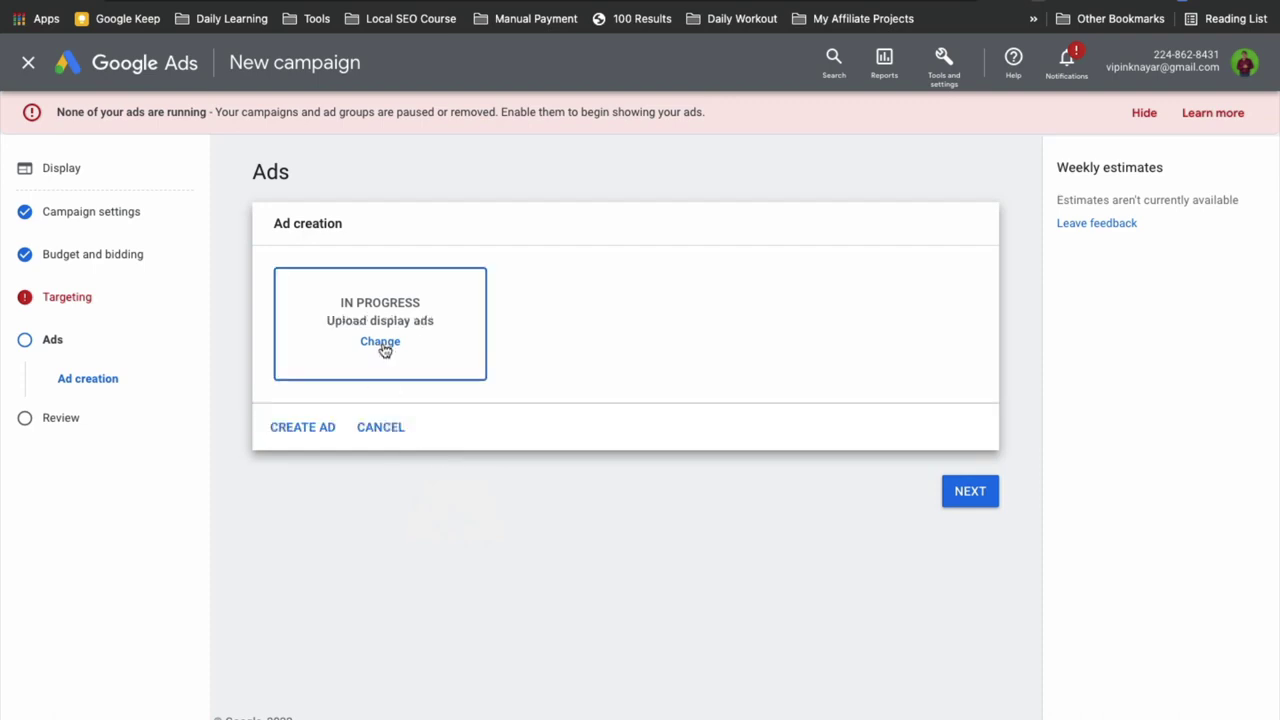
pyautogui.click(304, 429)
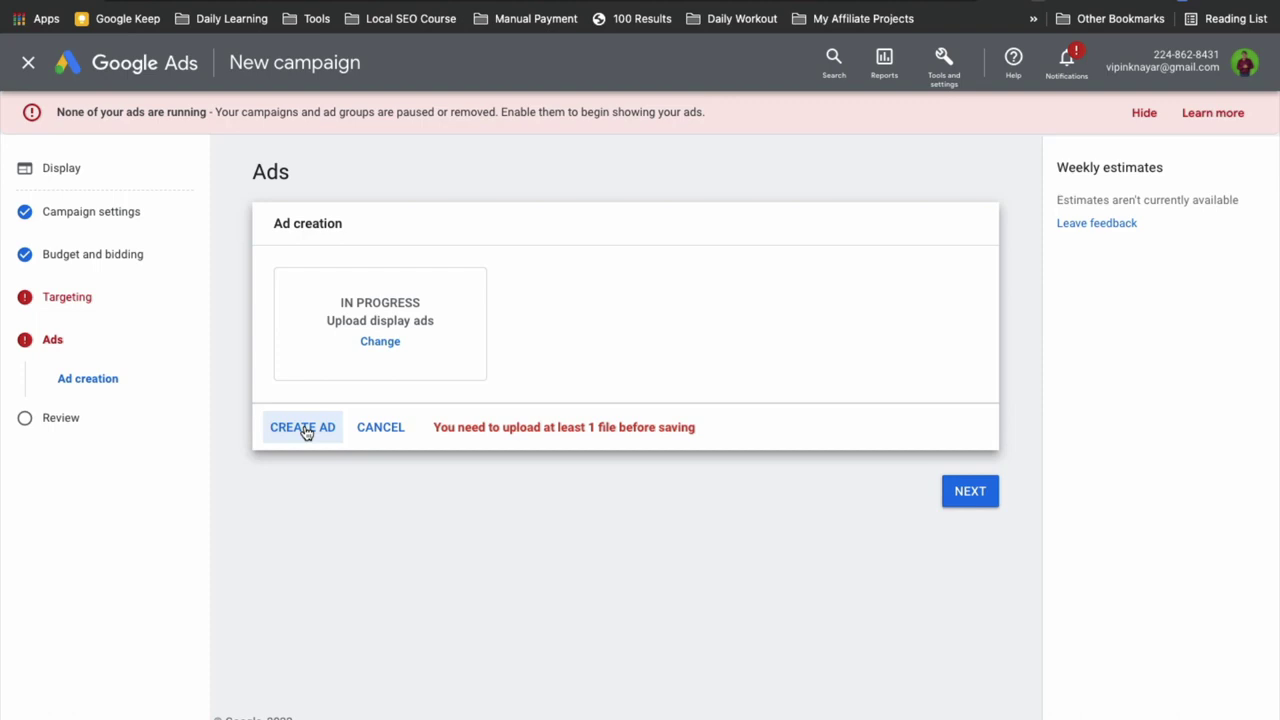
pyautogui.click(380, 343)
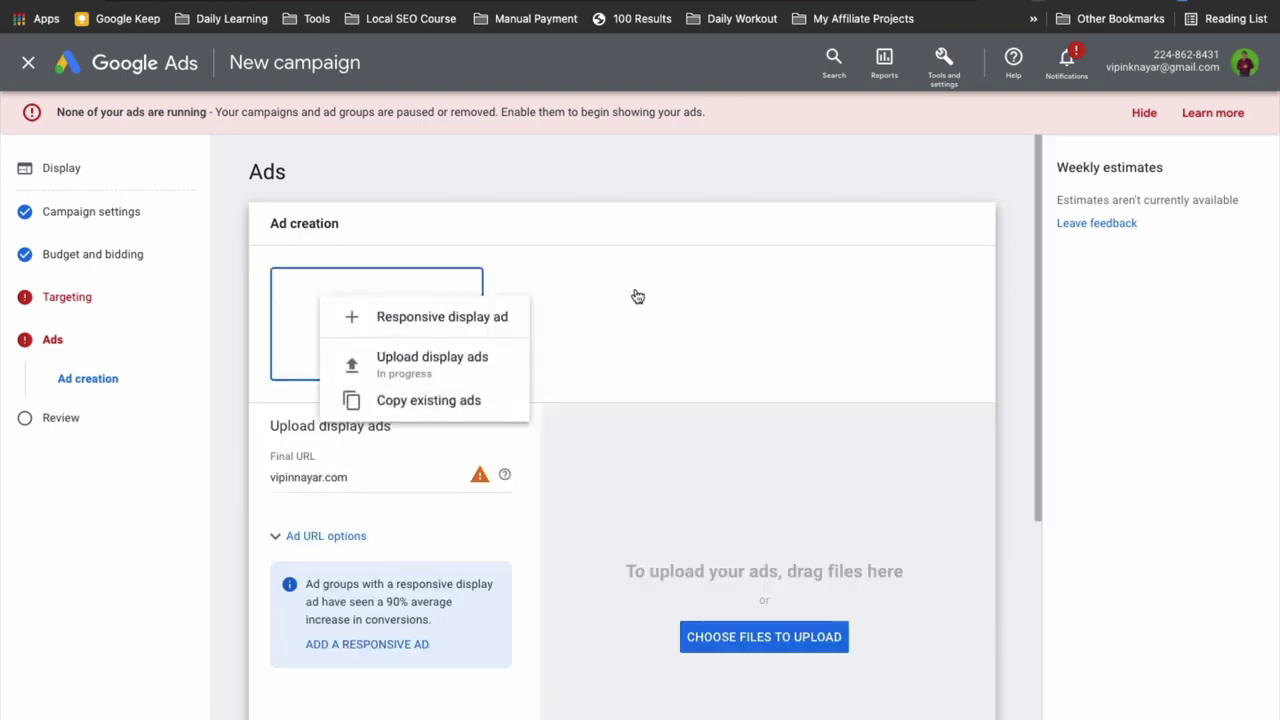
pyautogui.click(584, 472)
# - Expand the full supported sizes and formats note in the Upload display ads form and read it
pyautogui.scroll(-4, 491, 600)
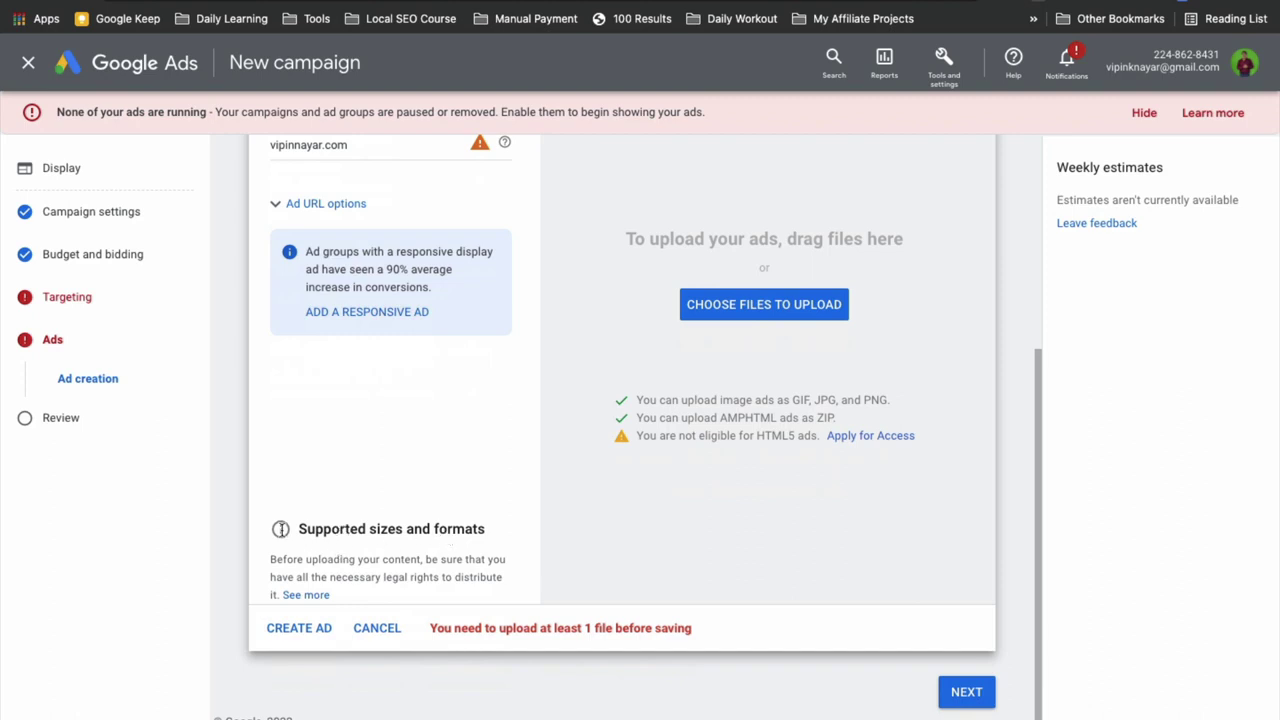
pyautogui.click(304, 595)
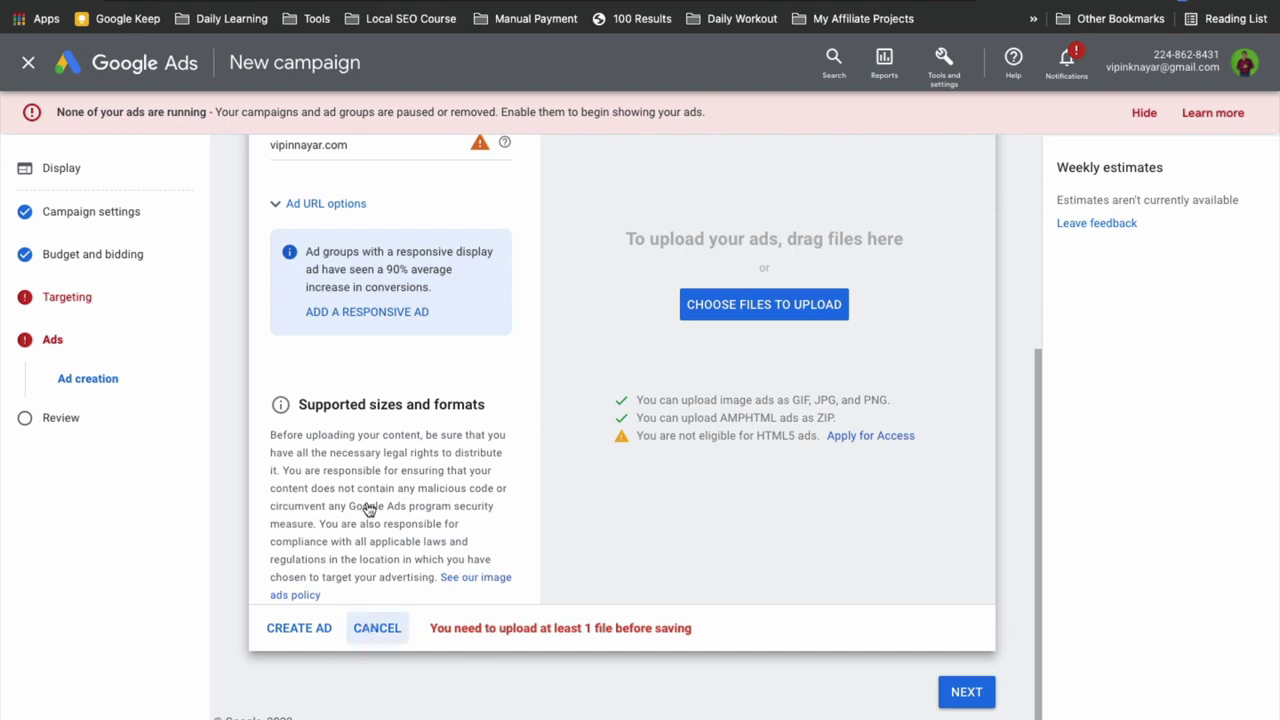
pyautogui.scroll(-1, 388, 463)
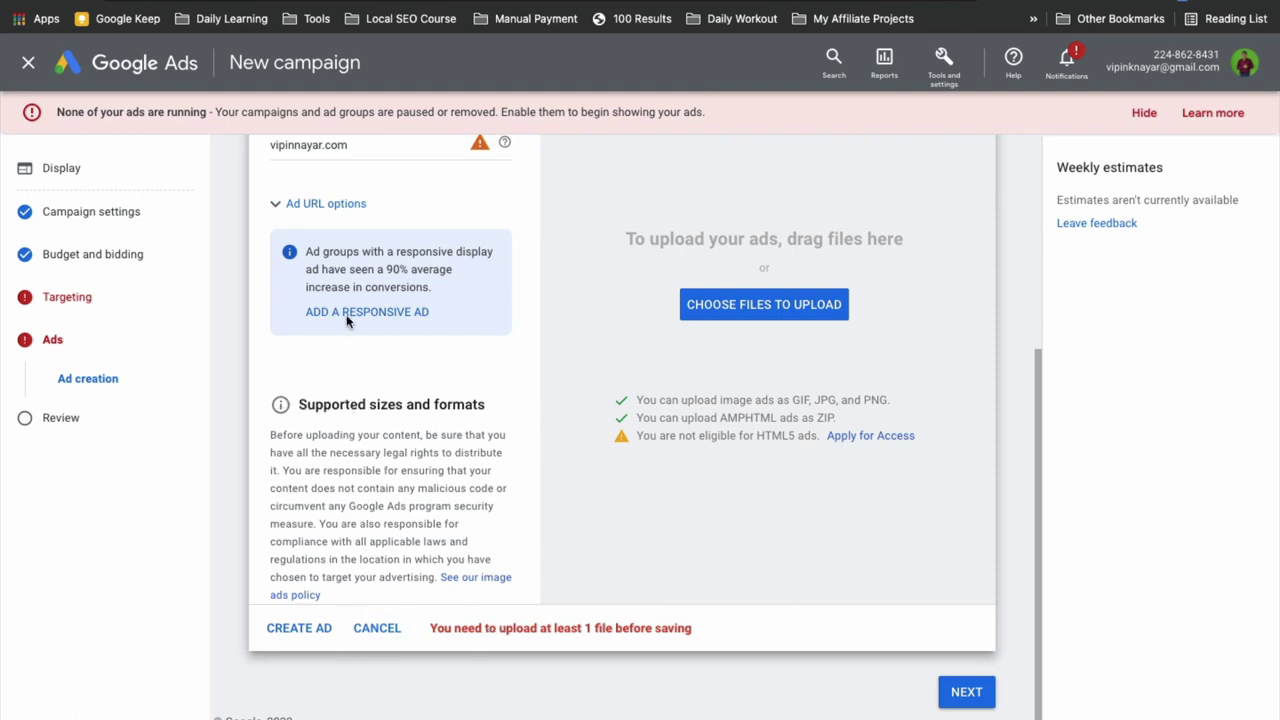
pyautogui.scroll(3, 351, 309)
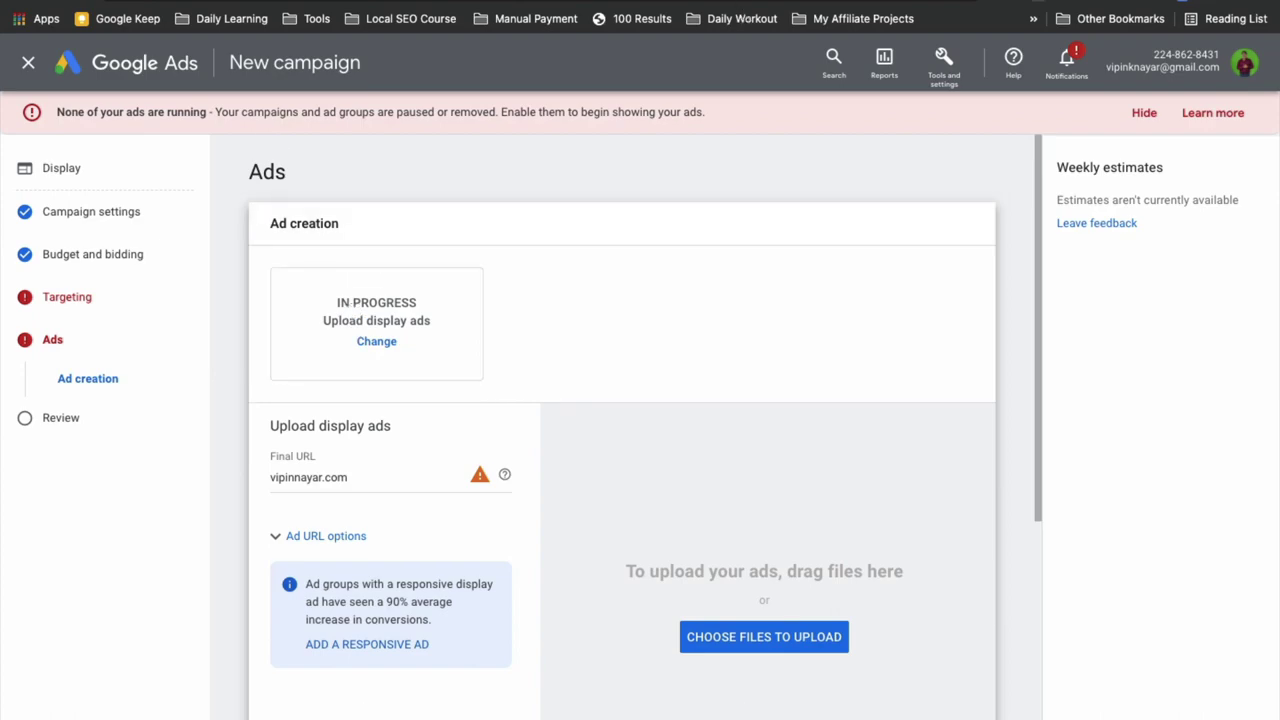
# - Switch to the Image ad requirements policy page and review its sections on animation and common disapprovals
pyautogui.hotkey('ctrl', 'Tab')
pyautogui.scroll(-15, 468, 539)
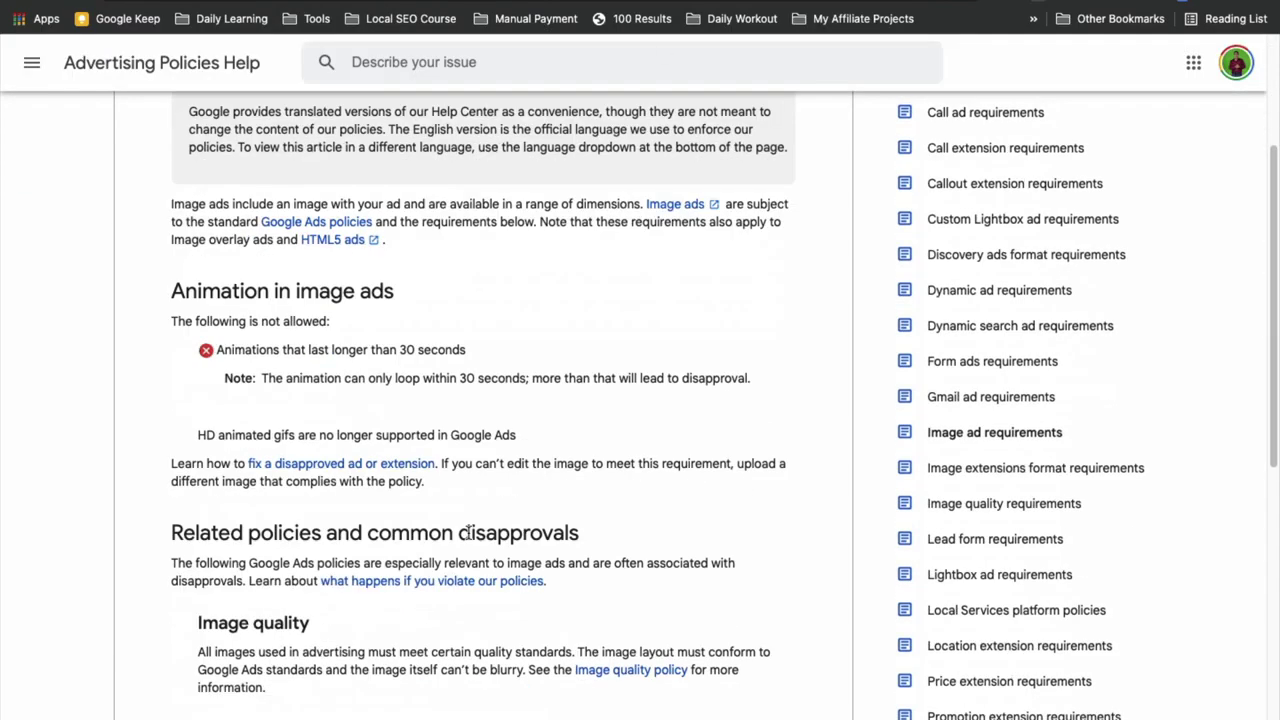
pyautogui.scroll(6, 468, 539)
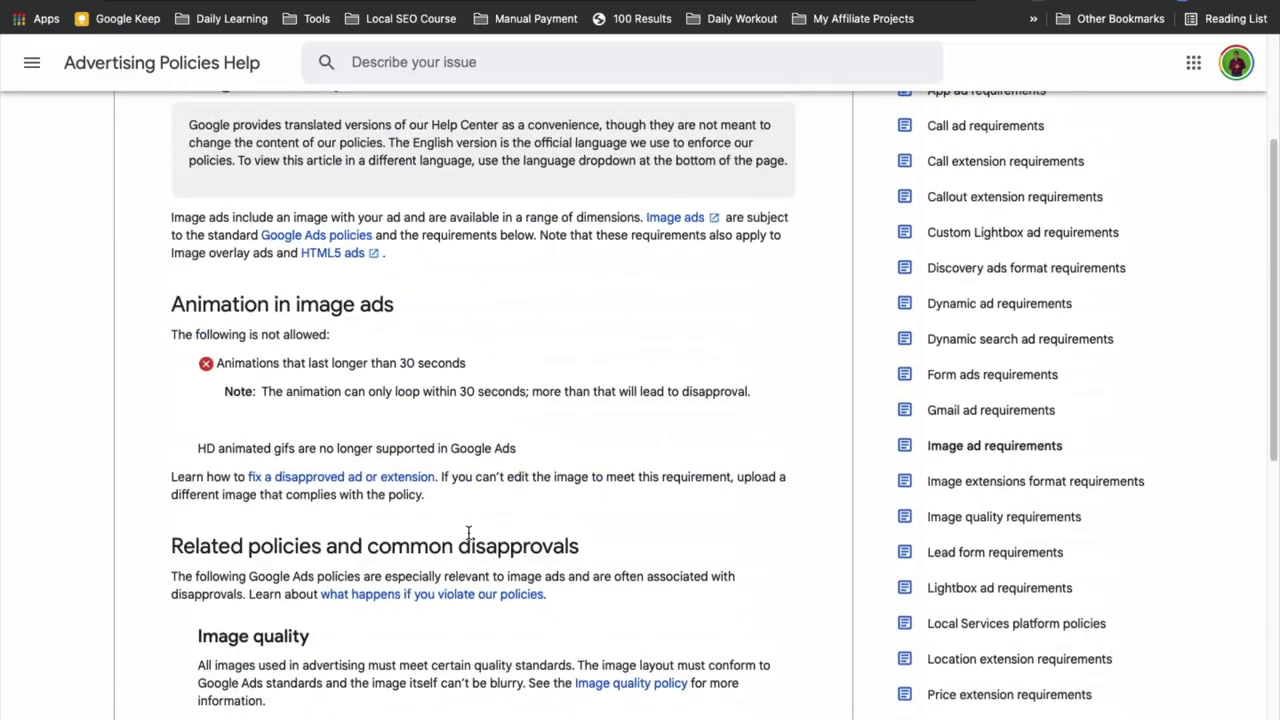
pyautogui.scroll(3, 468, 535)
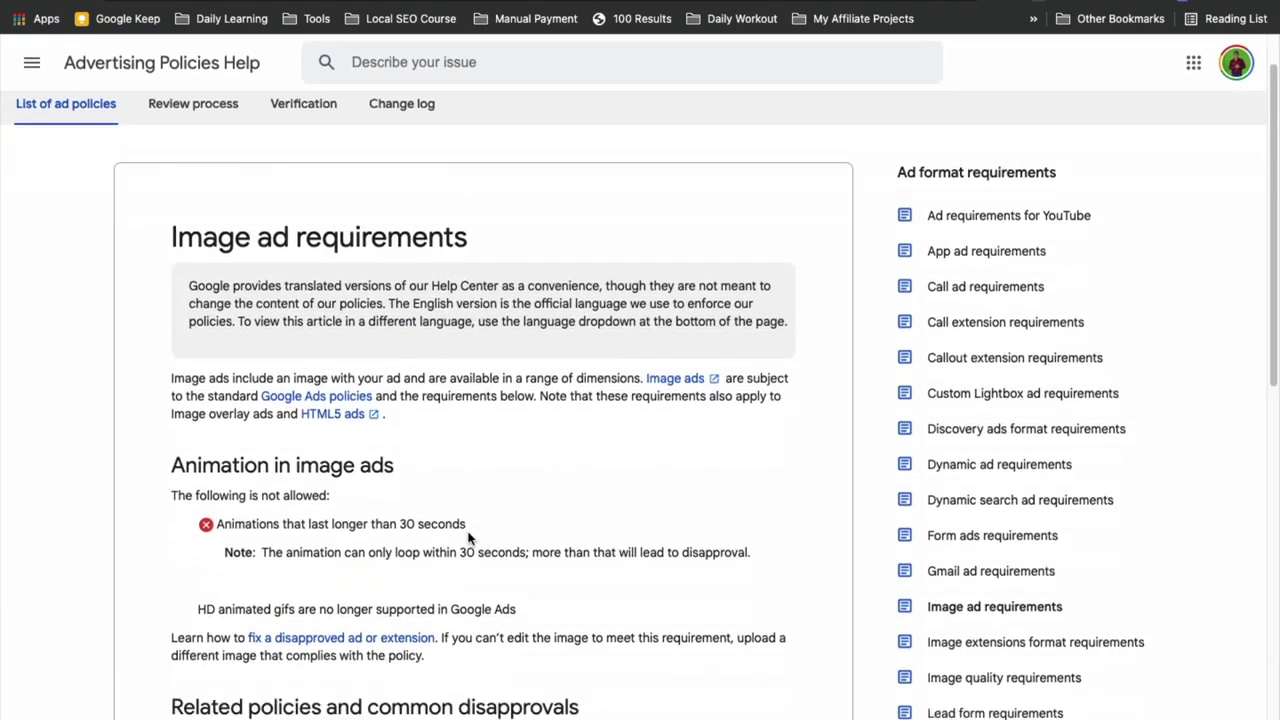
pyautogui.scroll(-3, 468, 539)
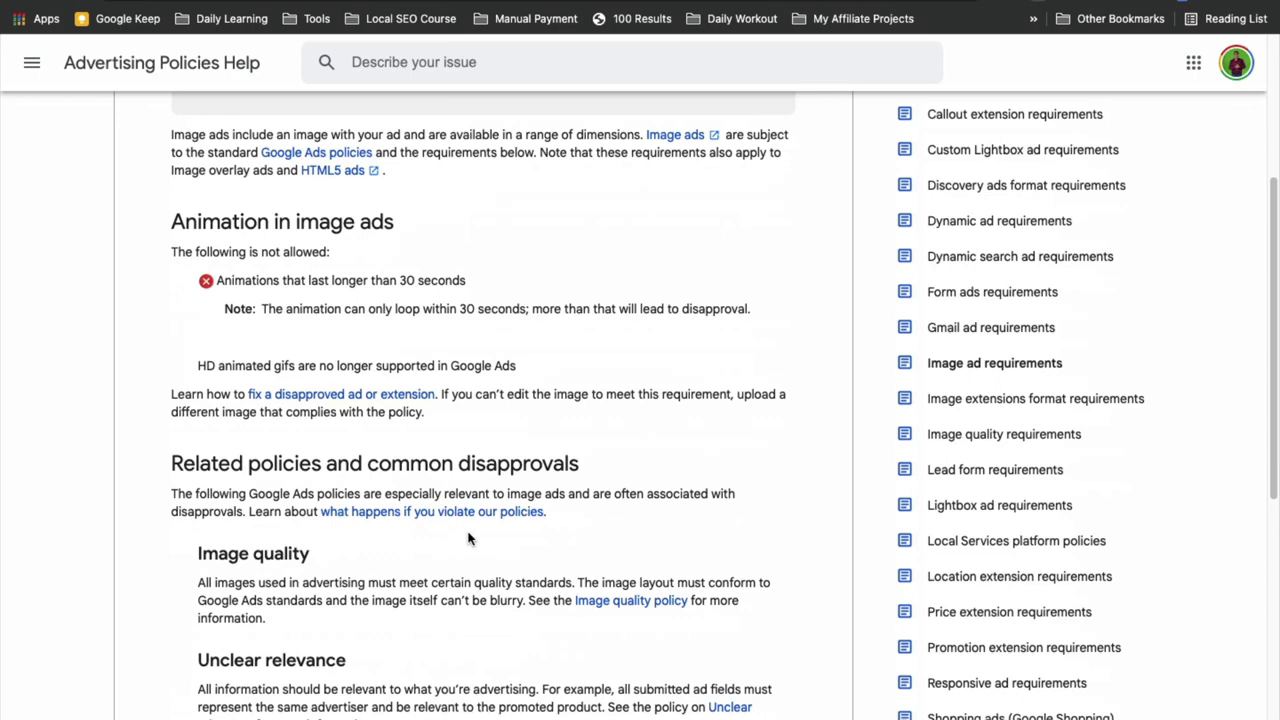
pyautogui.scroll(-1, 468, 539)
pyautogui.scroll(1, 468, 539)
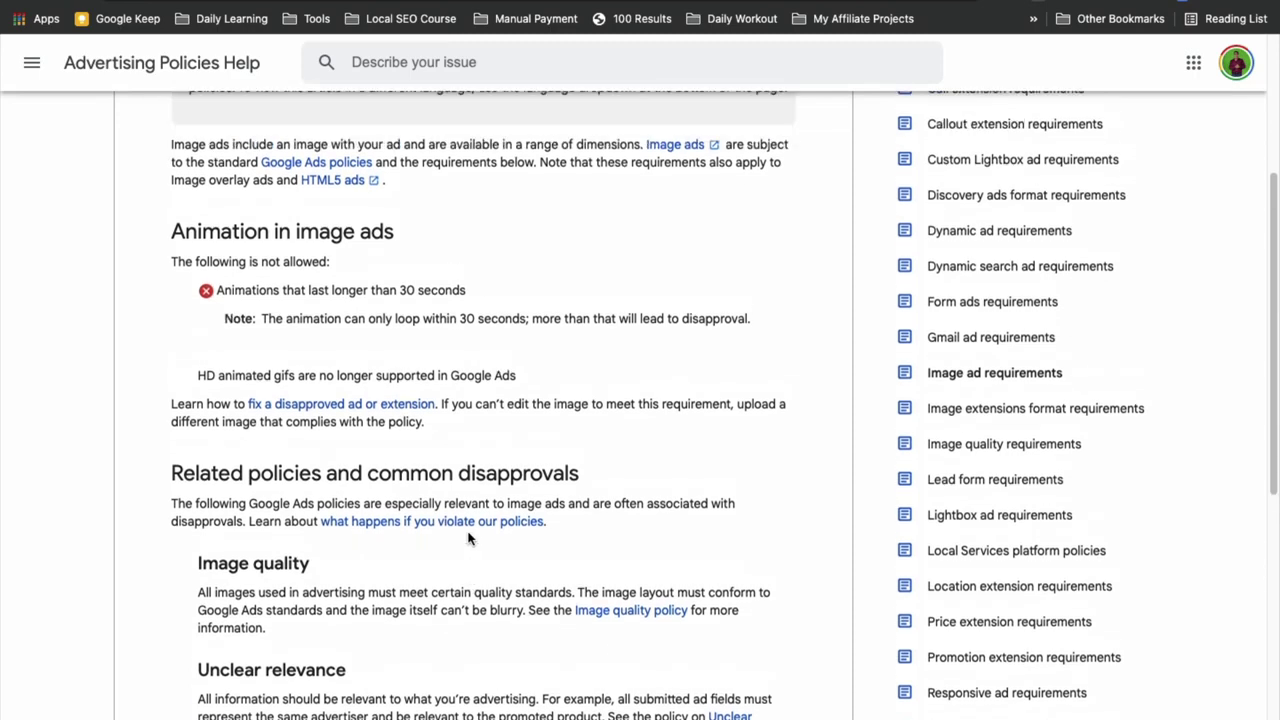
# - Search the advertising policies help for image sizes and open the "Image sizes for image ads" article
pyautogui.click(424, 64)
pyautogui.write('image')
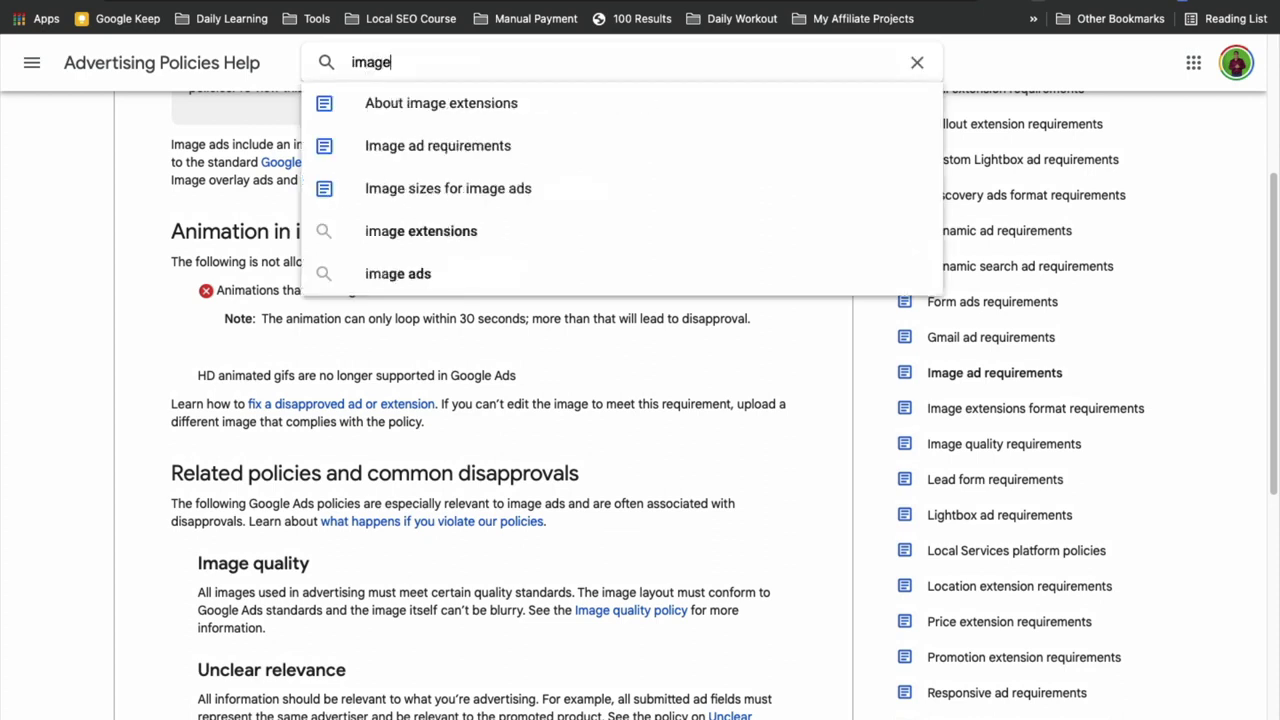
pyautogui.write(' six')
pyautogui.press('BackSpace')
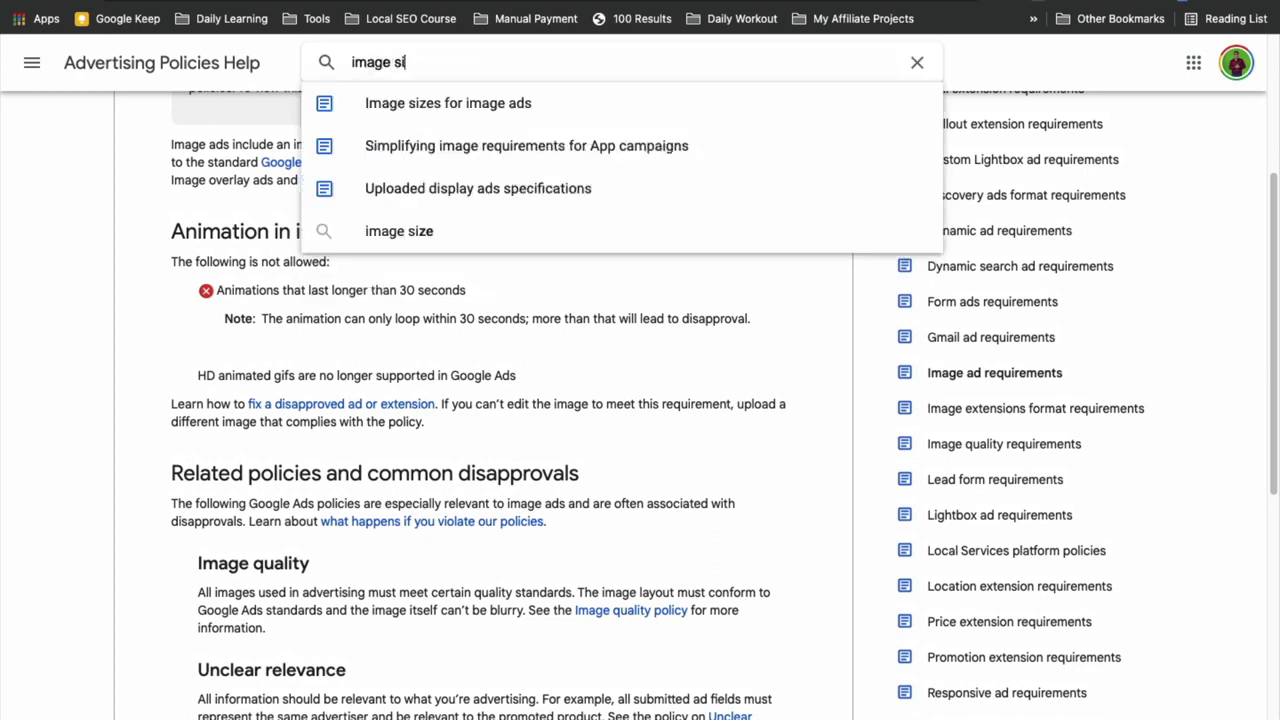
pyautogui.press('Down')
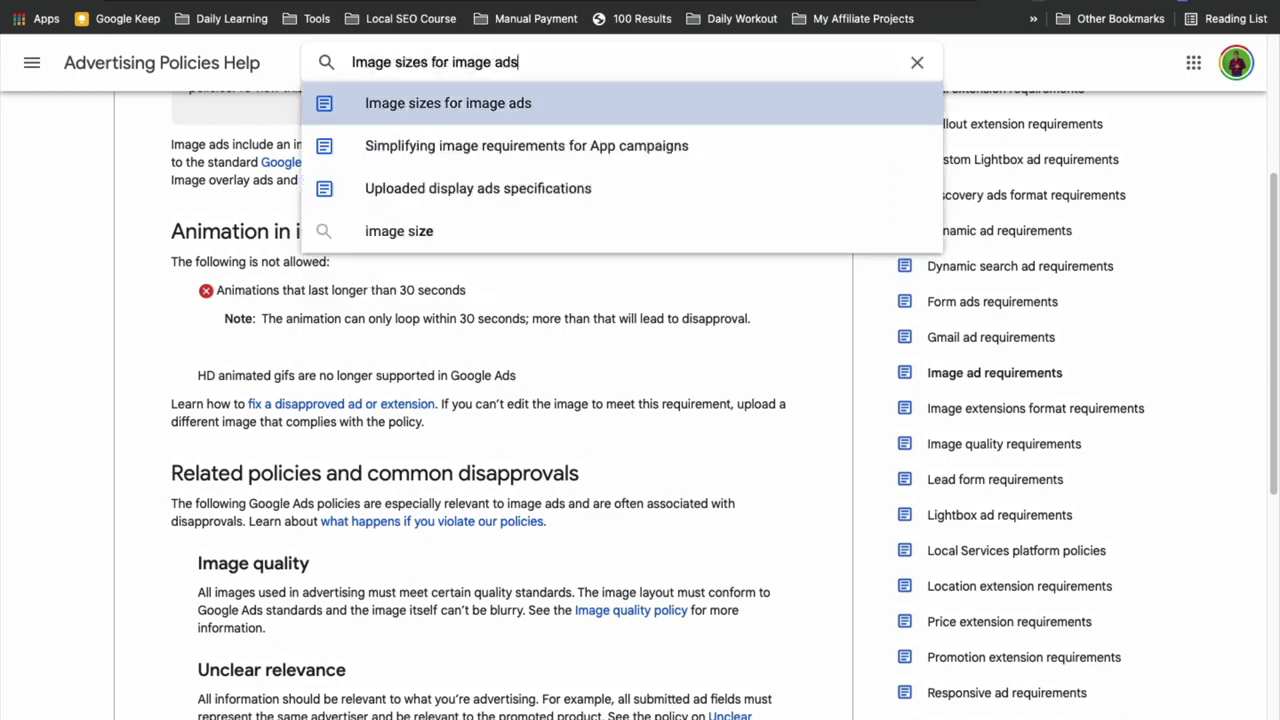
pyautogui.press('Return')
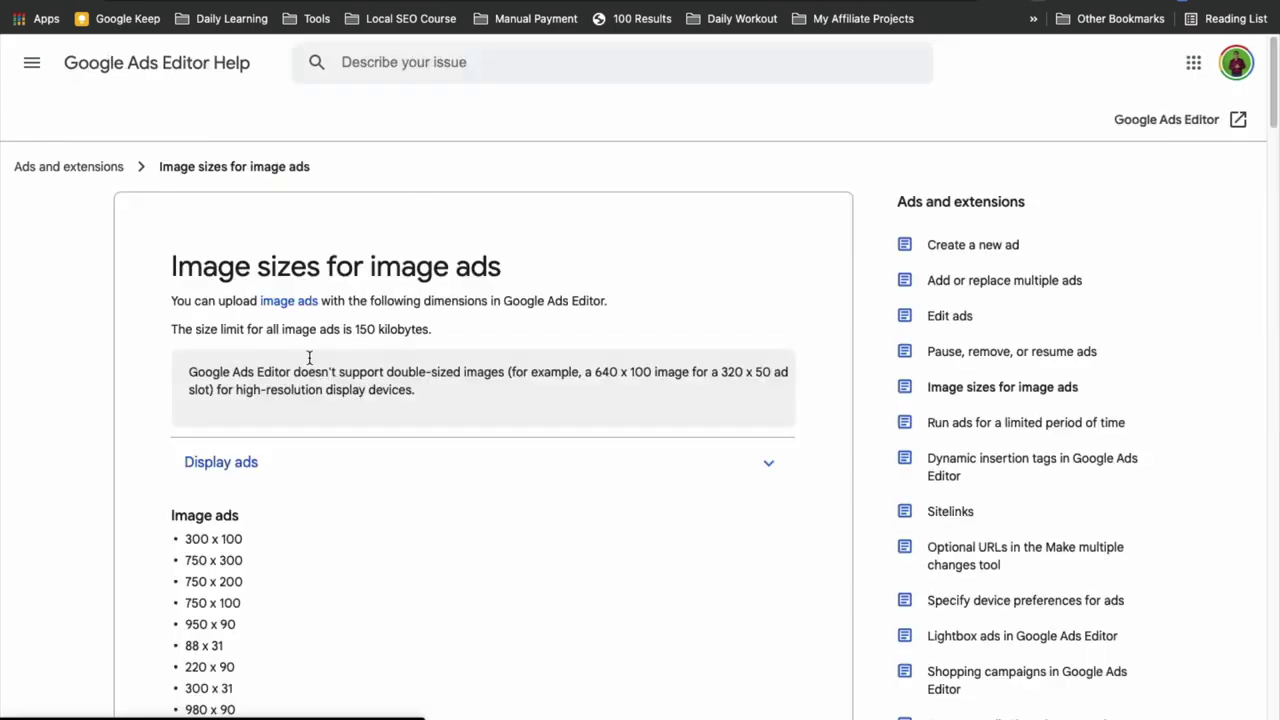
# - Expand the Display ads section of the article and review the allowed dimensions for image ads and responsive display ads
pyautogui.scroll(-3, 346, 520)
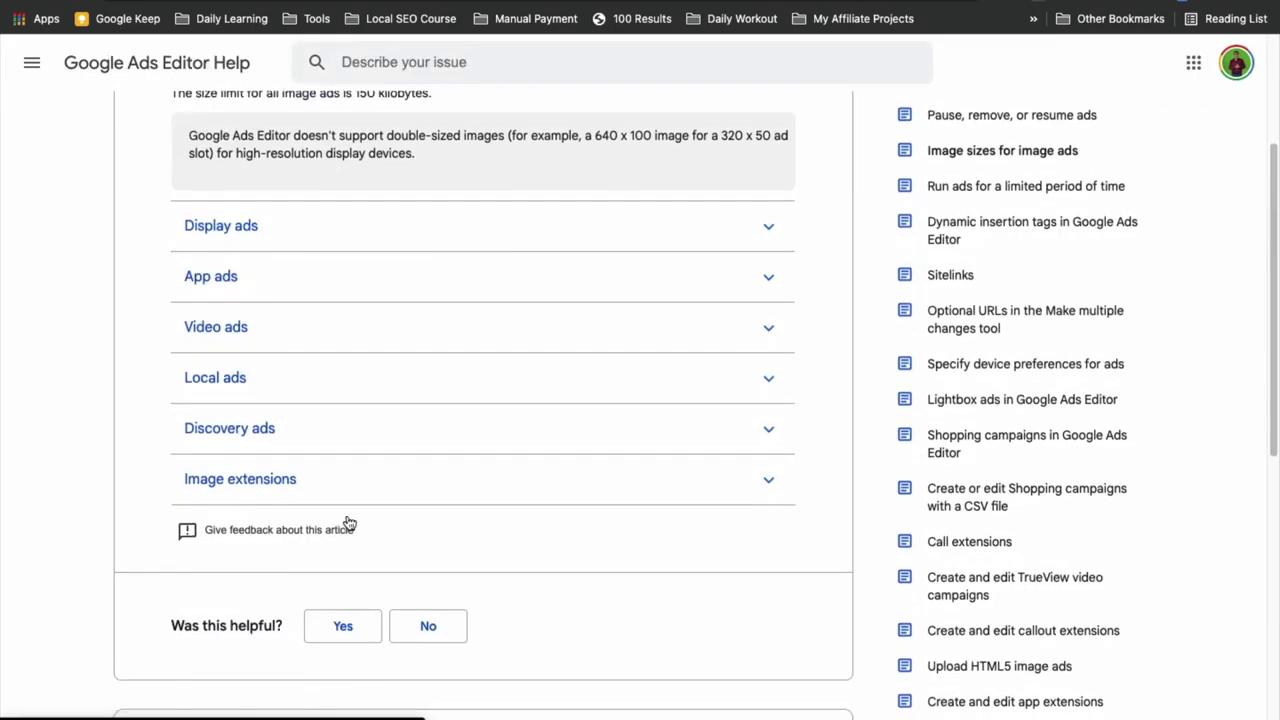
pyautogui.scroll(2, 349, 523)
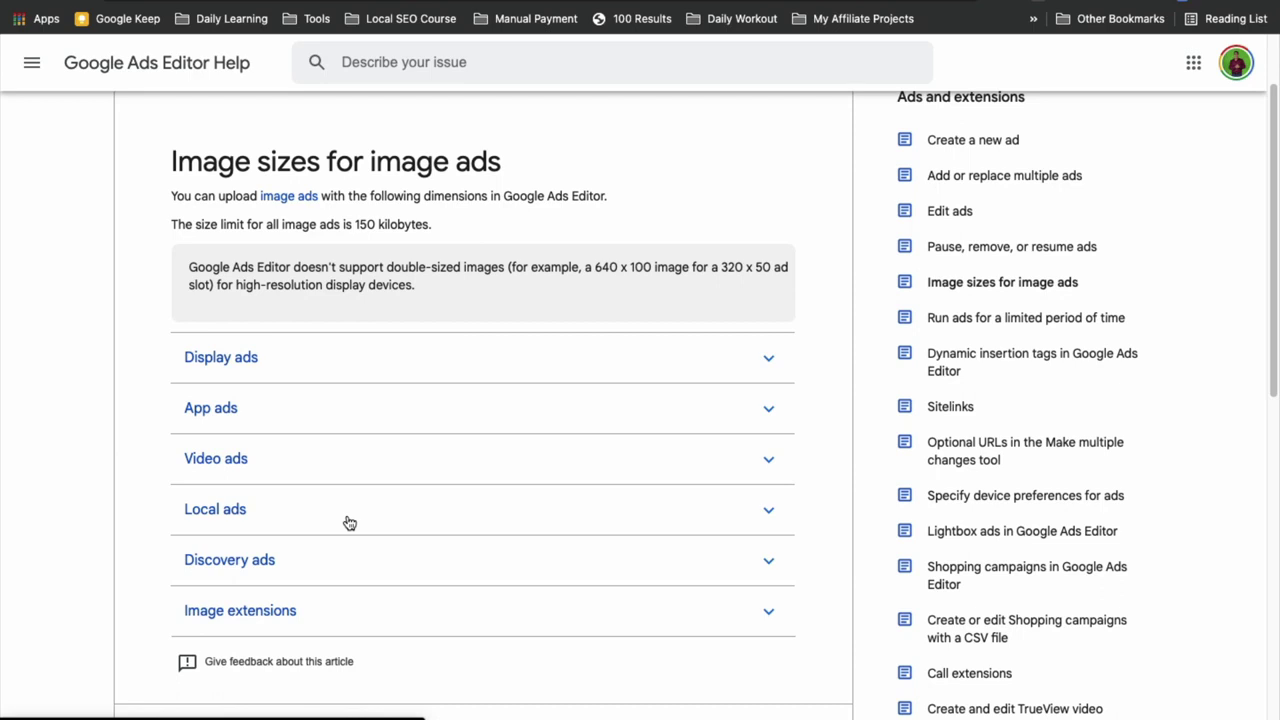
pyautogui.click(307, 362)
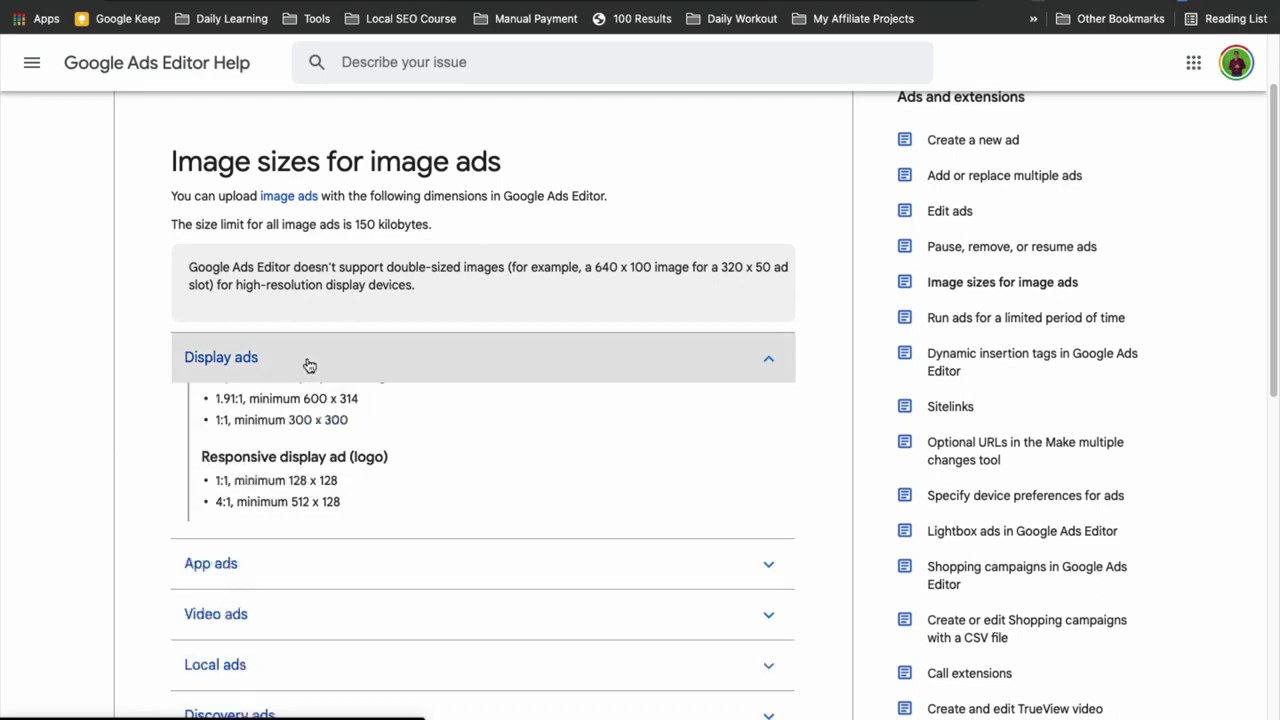
pyautogui.scroll(-5, 157, 521)
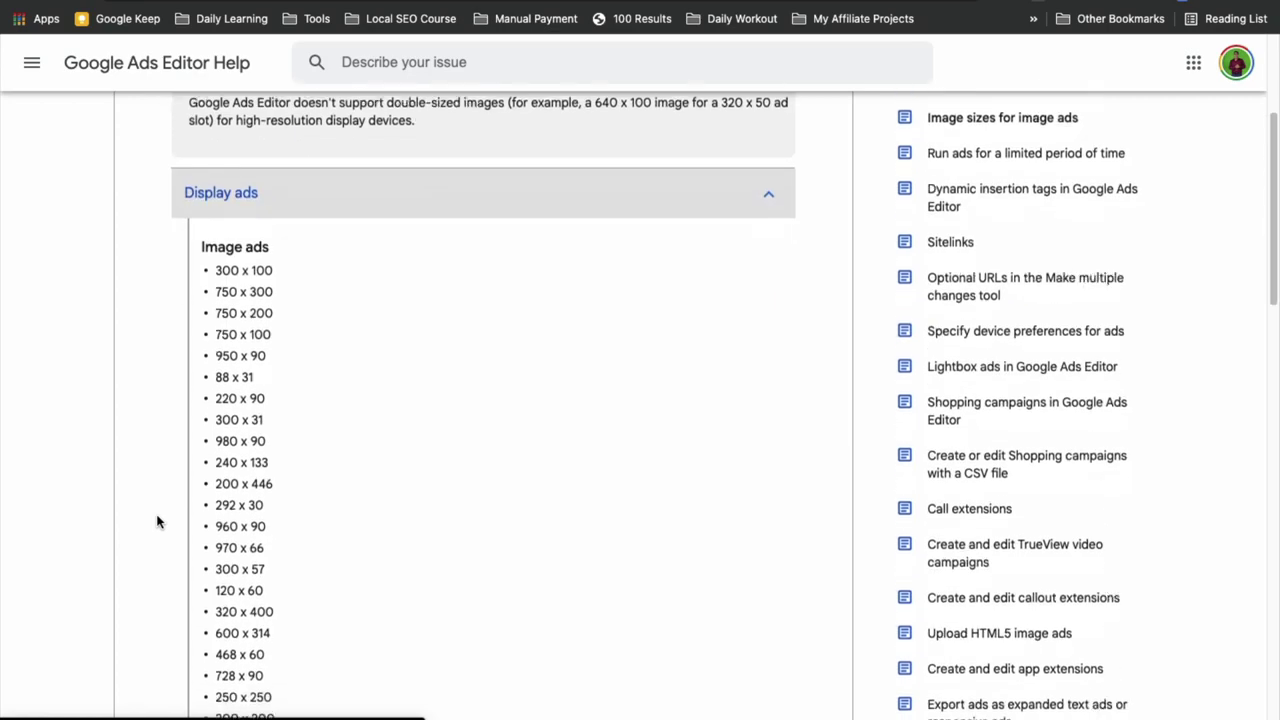
pyautogui.scroll(-10, 232, 510)
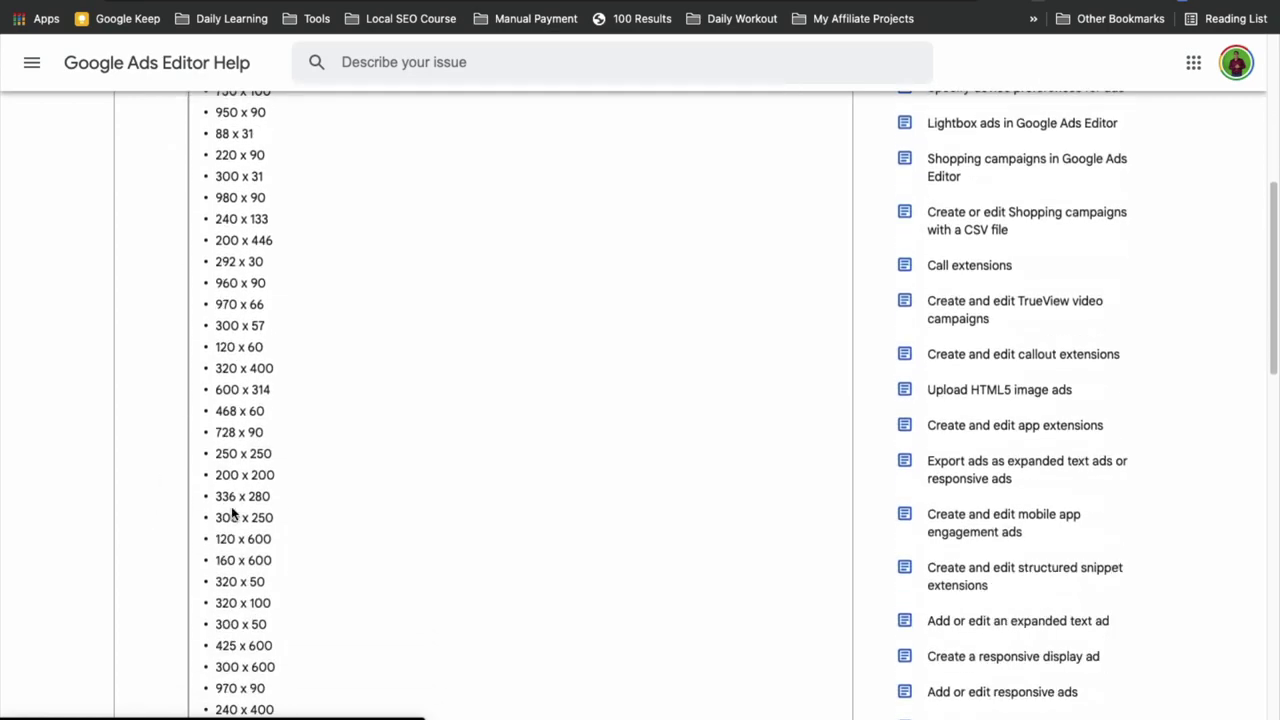
pyautogui.scroll(-8, 243, 495)
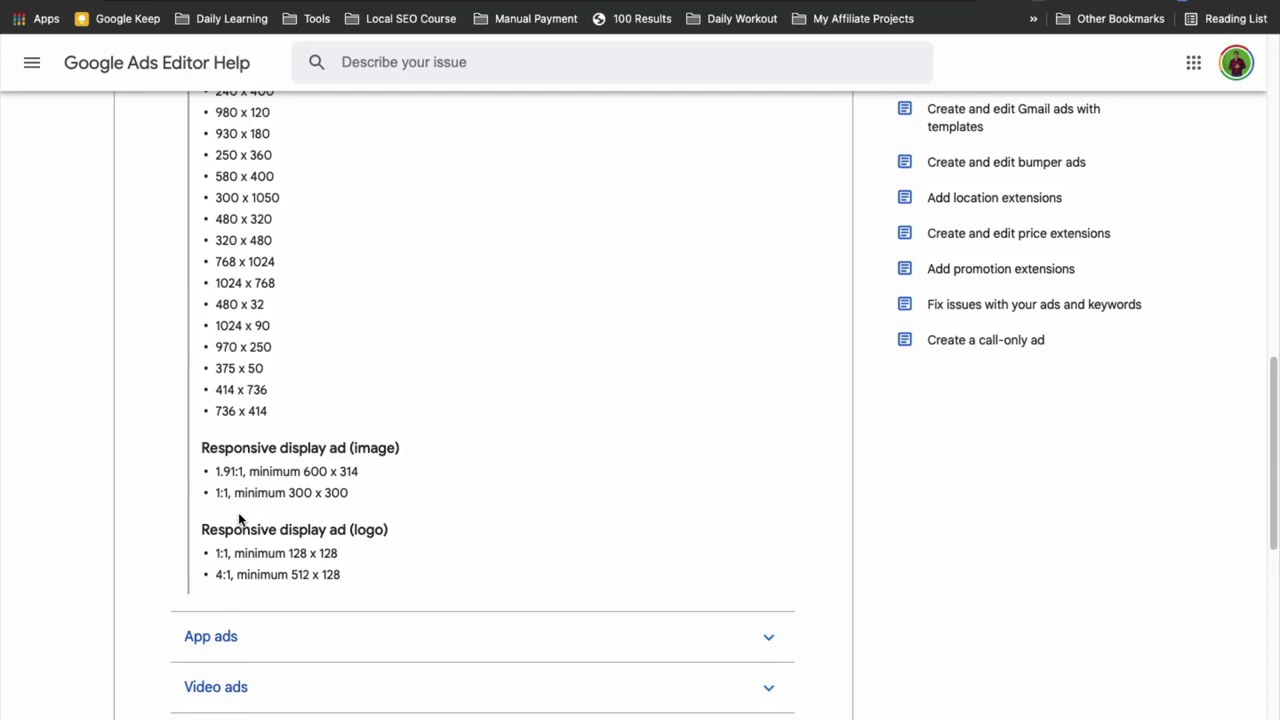
pyautogui.scroll(18, 238, 518)
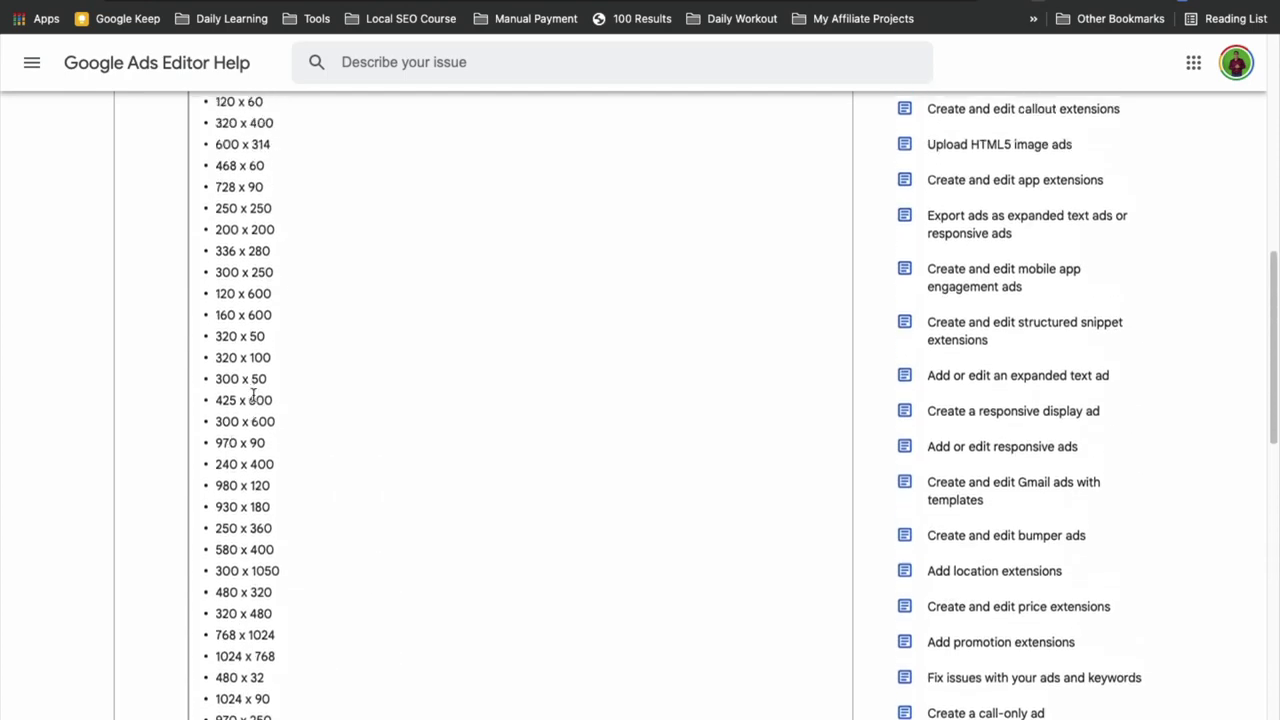
pyautogui.scroll(2, 249, 270)
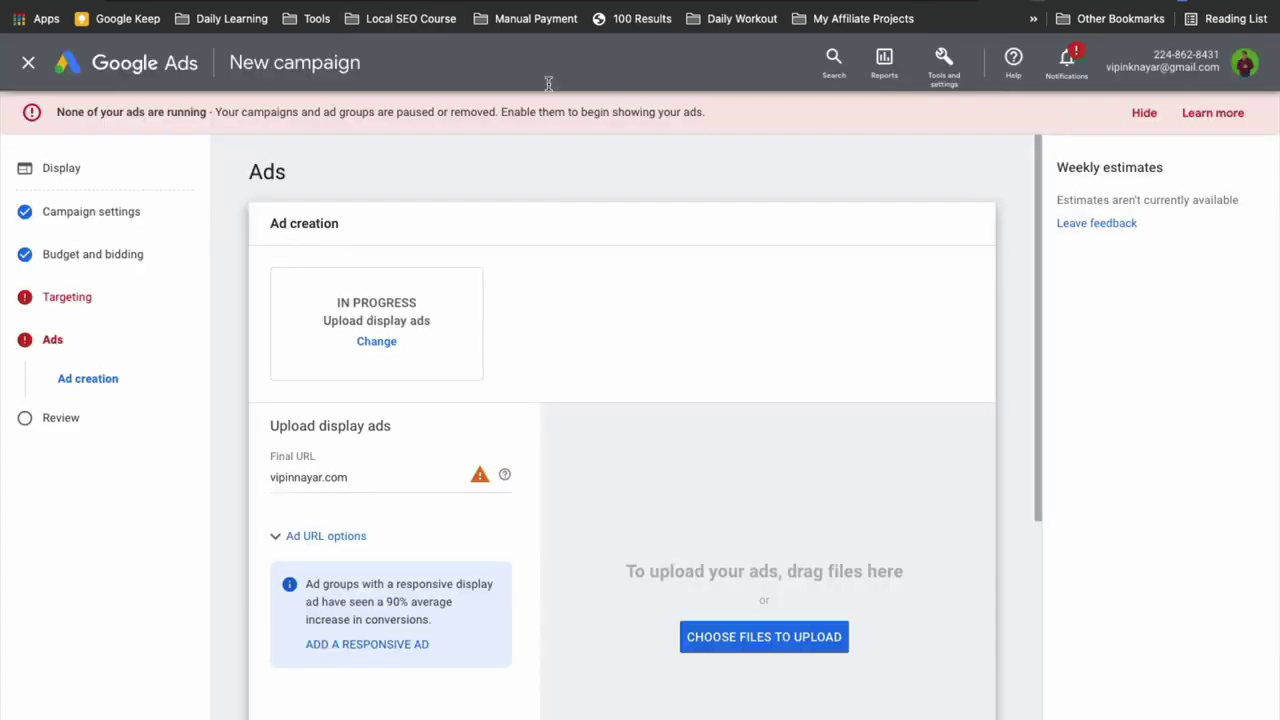
# - Return to the Google Ads campaign and examine the file upload area and accepted file formats for display ads
pyautogui.scroll(-1, 729, 706)
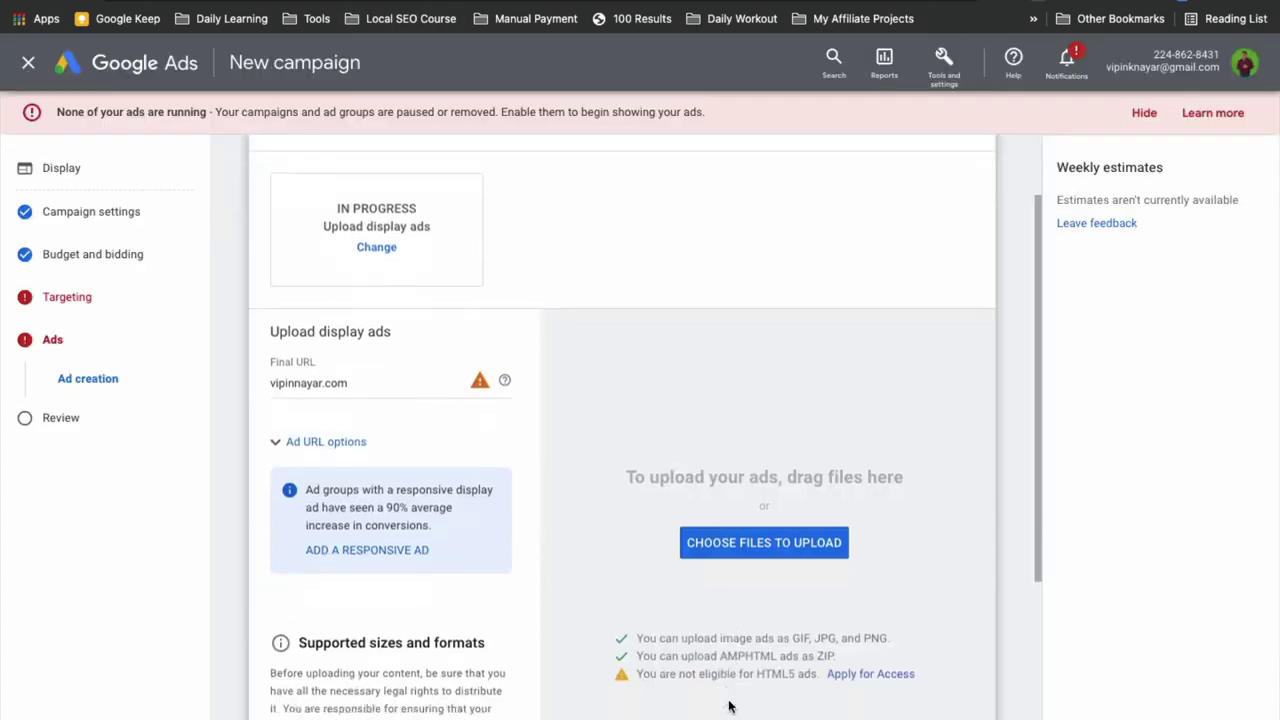
pyautogui.scroll(-1, 729, 706)
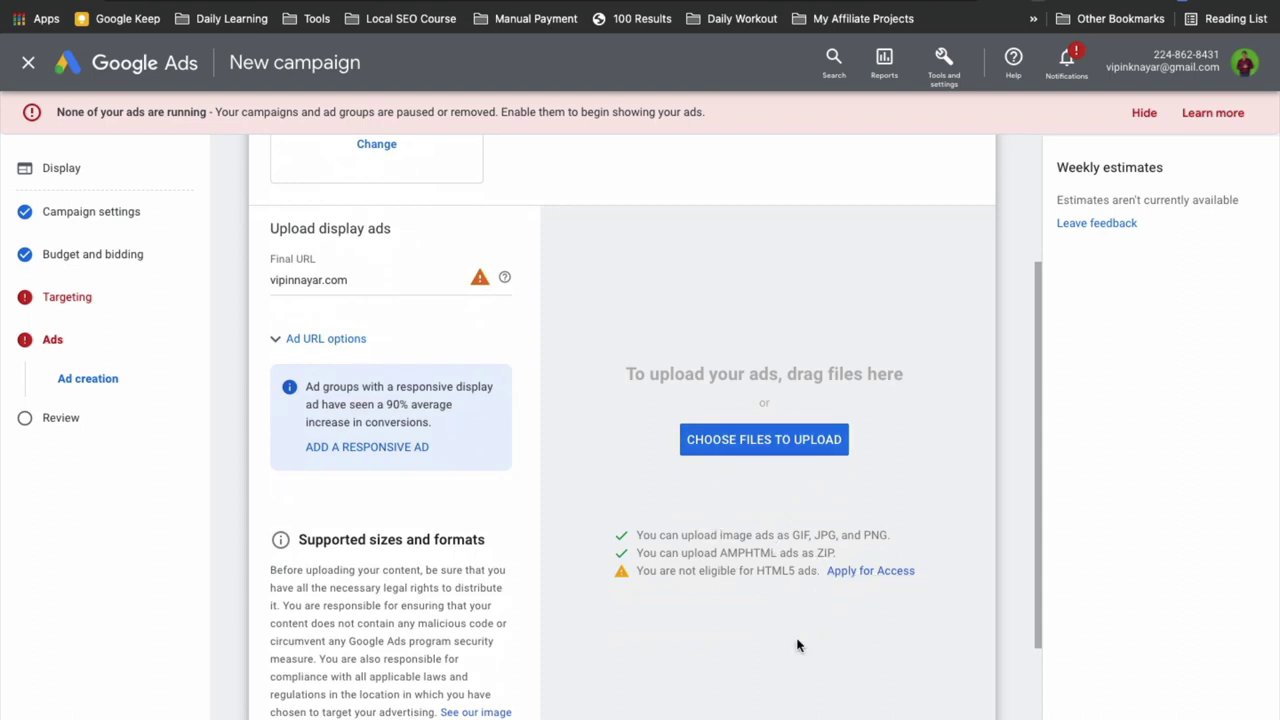
pyautogui.scroll(-1, 797, 645)
pyautogui.scroll(3, 797, 645)
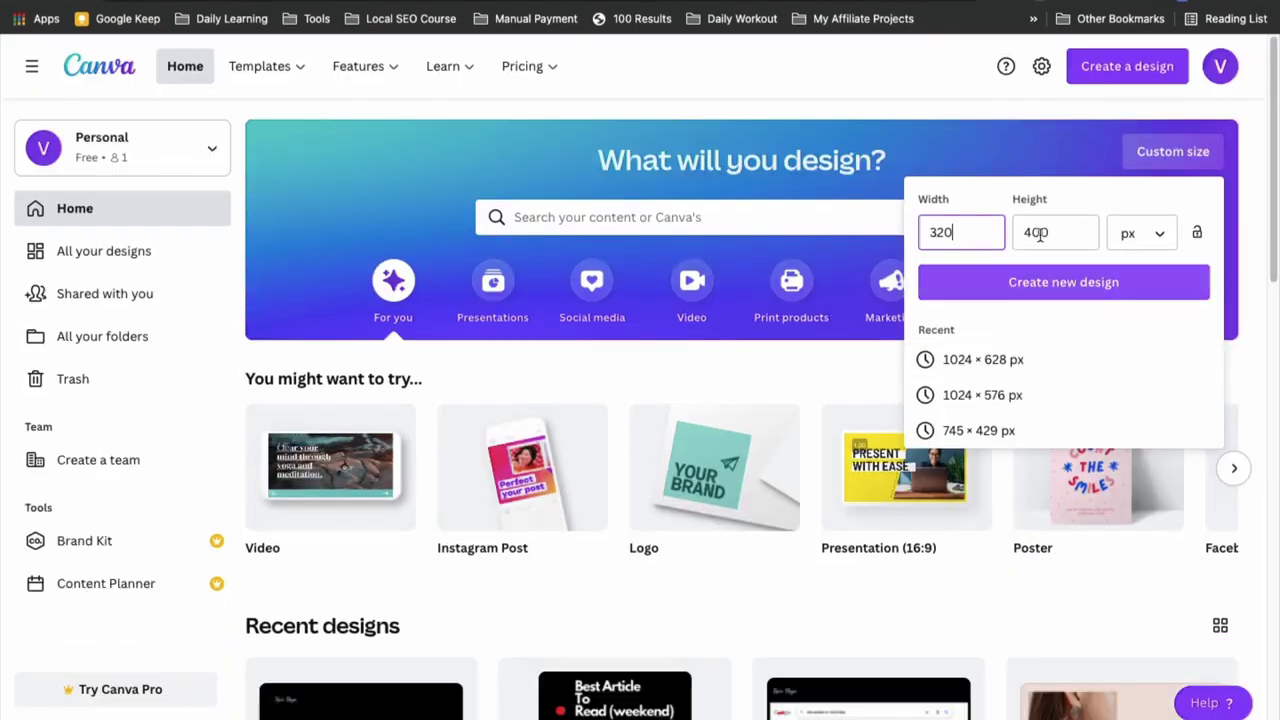
# - Create a custom 320 x 400 px design in Canva and apply the "Steps for COVID-19 Vaccination" template
pyautogui.click(1051, 283)
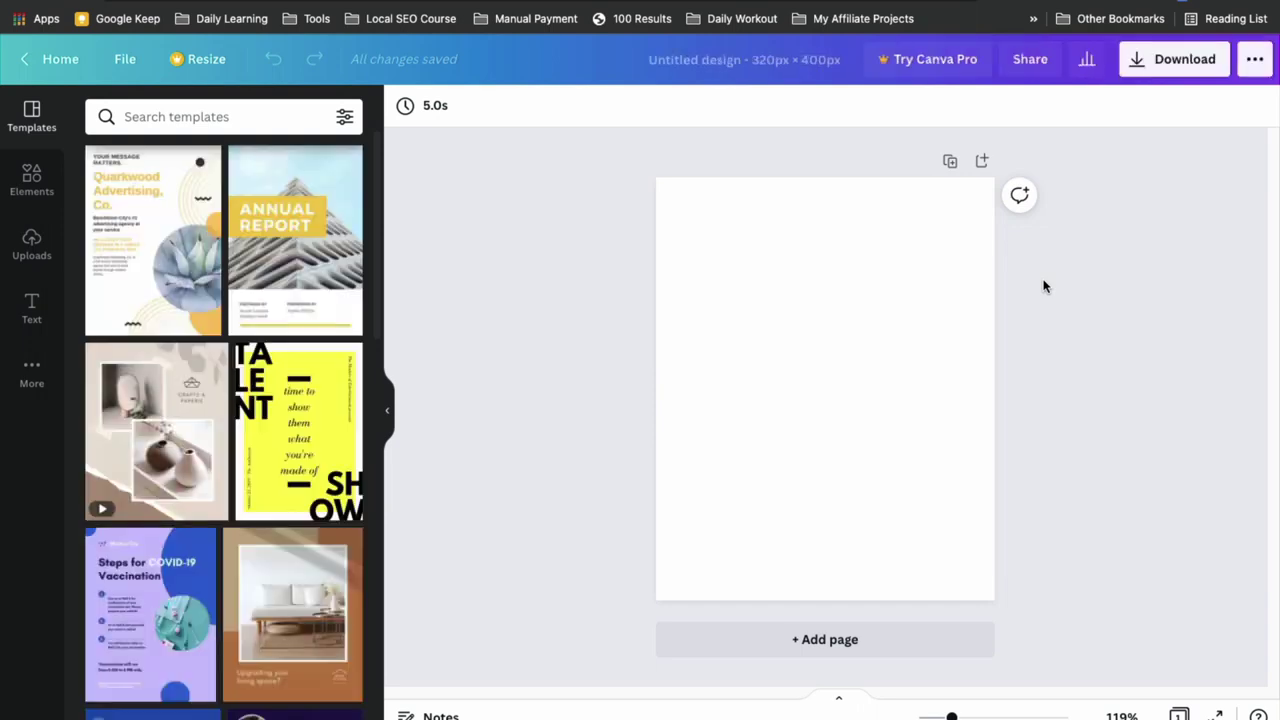
pyautogui.click(110, 360)
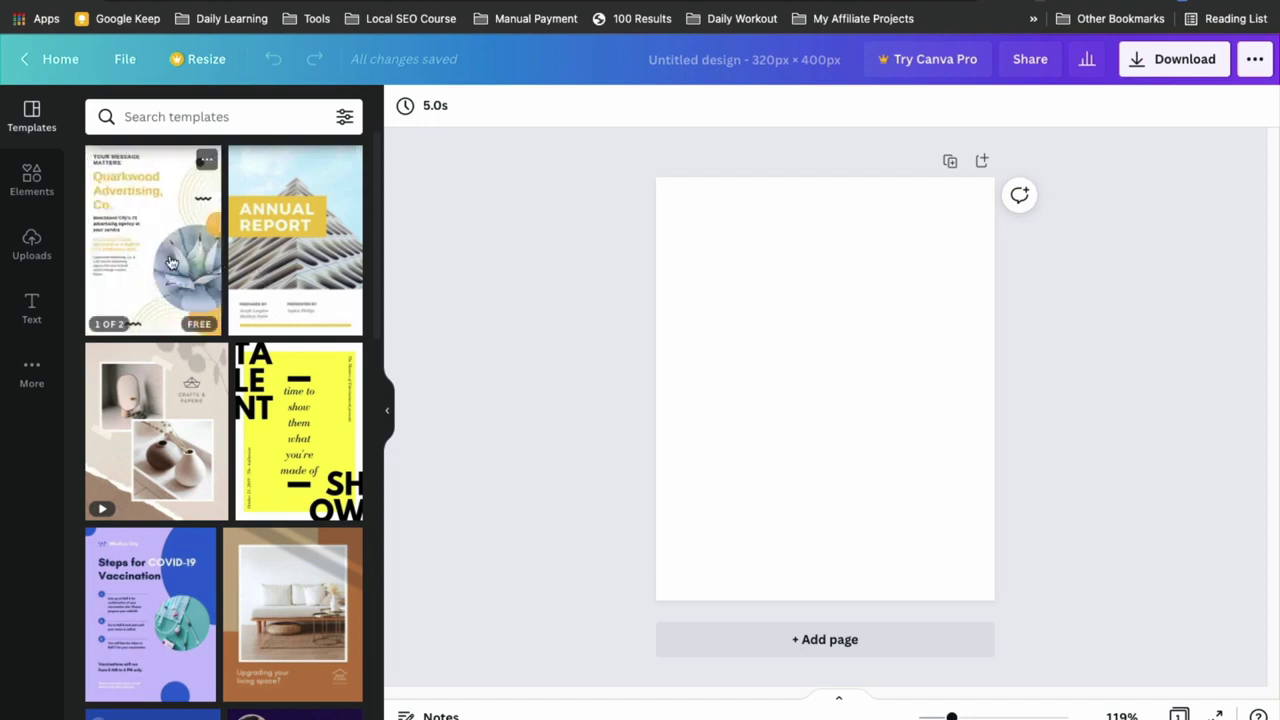
pyautogui.click(177, 614)
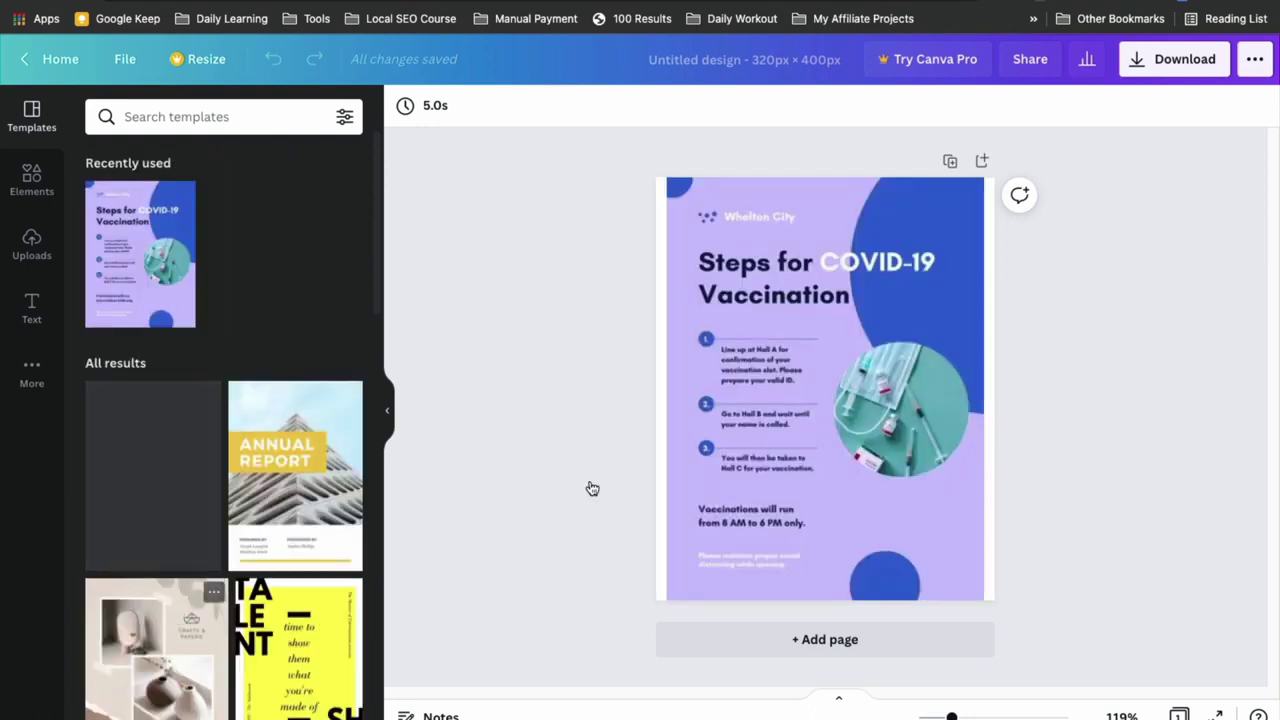
# - Set the template's page background colour to black from the brand colours
pyautogui.click(725, 205)
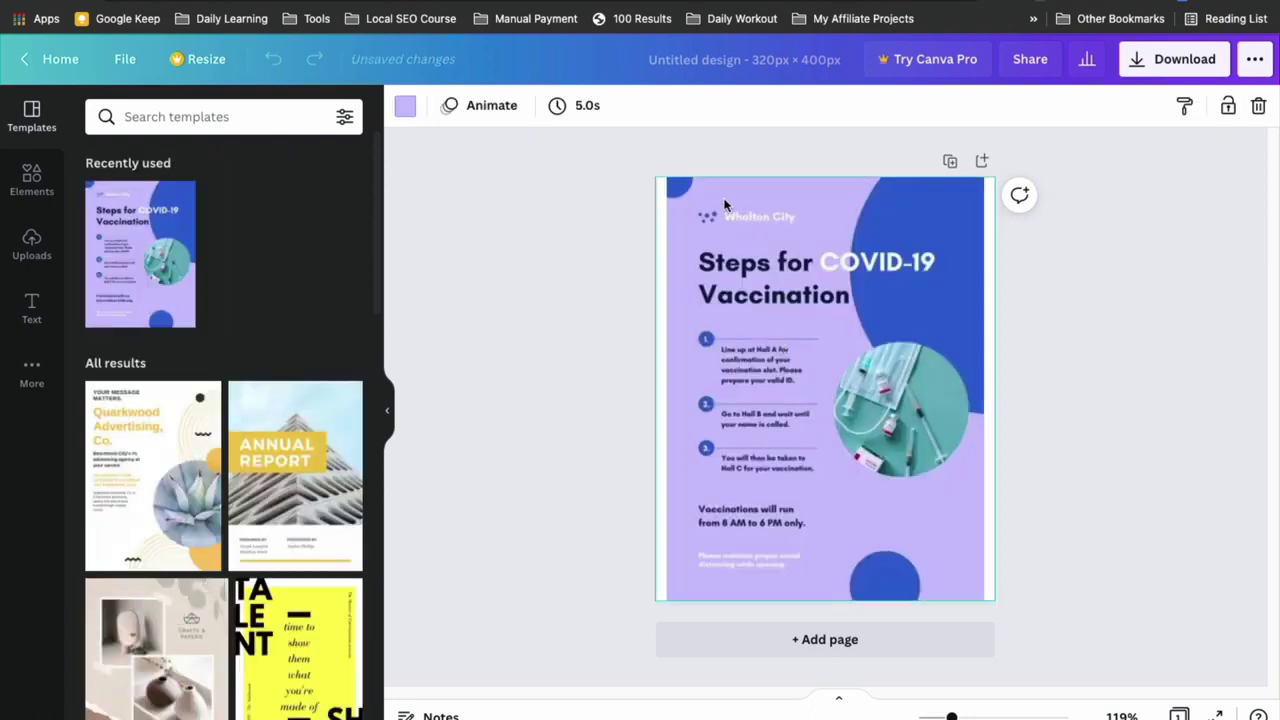
pyautogui.click(405, 106)
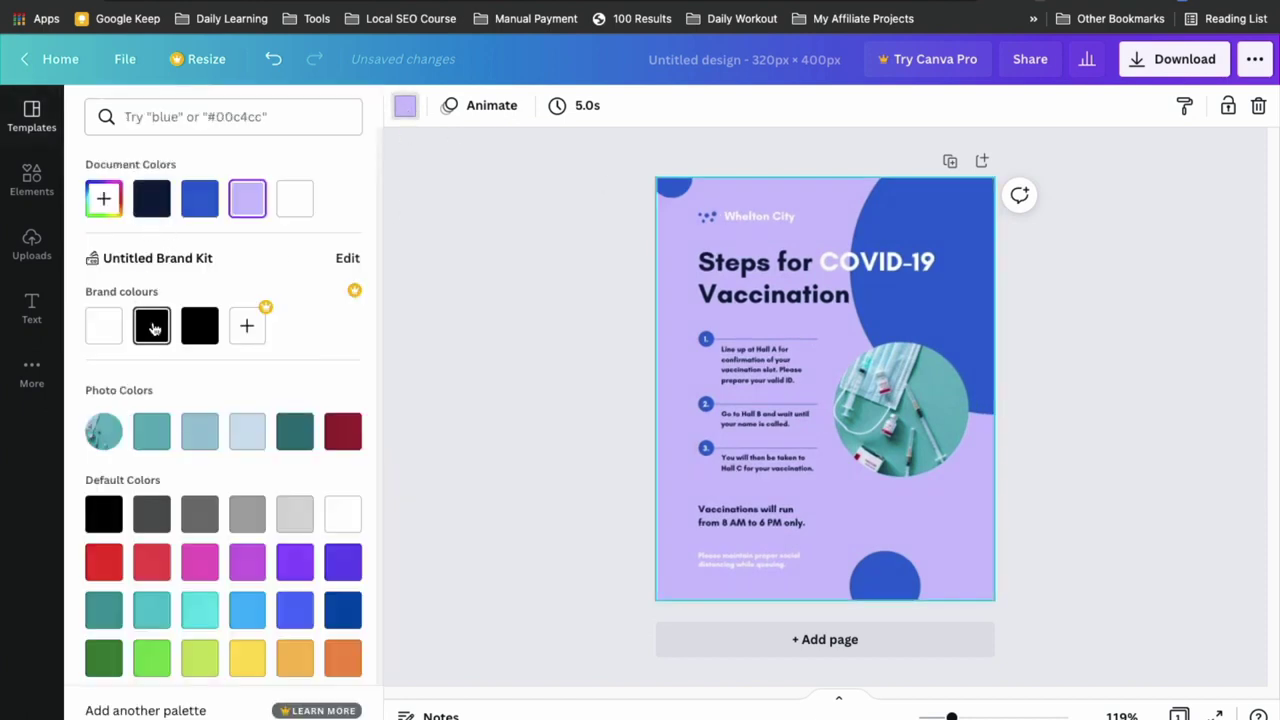
pyautogui.click(152, 326)
# - Delete all of the template's text, shapes and images, leaving only the black page background
pyautogui.moveTo(668, 200); pyautogui.dragTo(1023, 611)
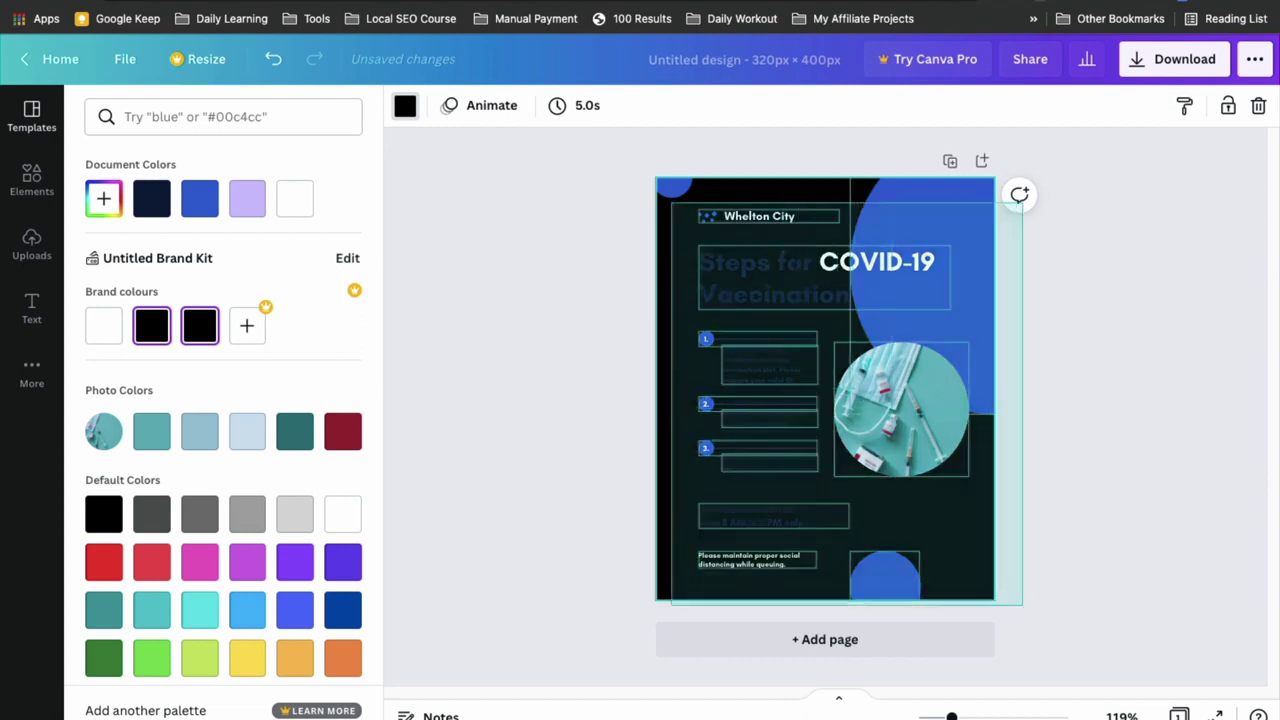
pyautogui.press('Delete')
pyautogui.moveTo(756, 274); pyautogui.dragTo(667, 190)
pyautogui.press('Delete')
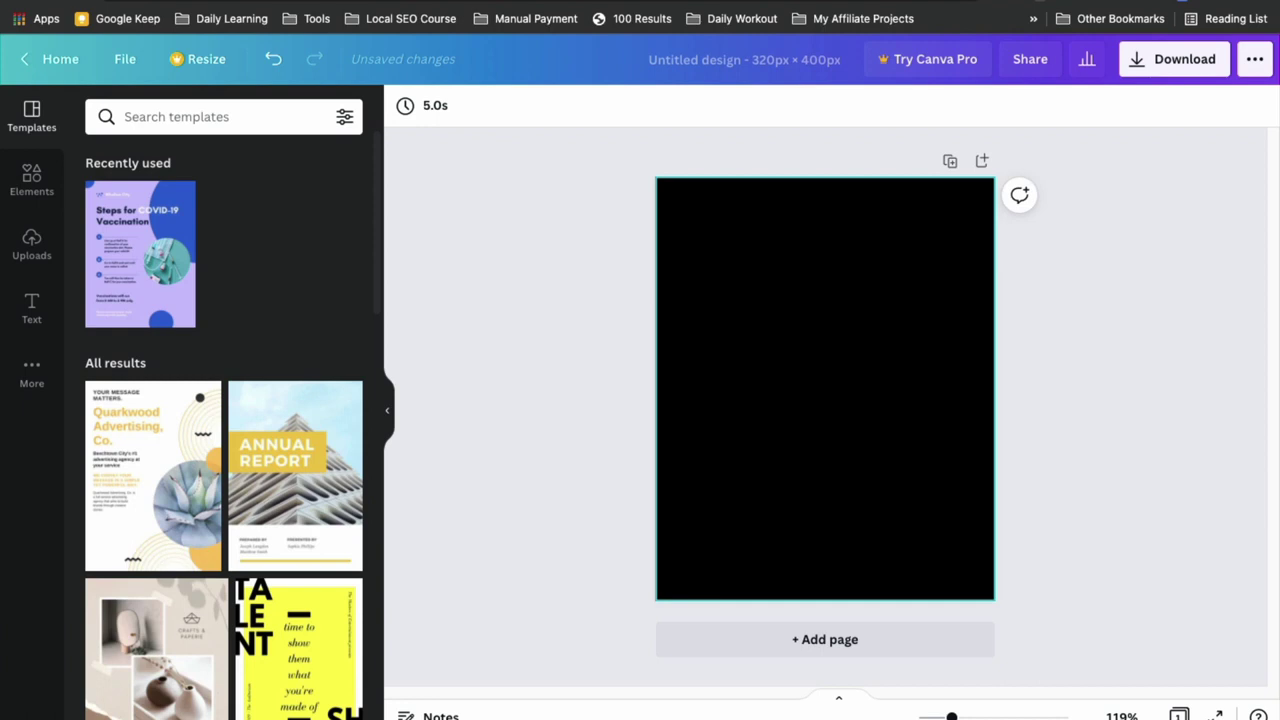
# - Add the "cold, smooth & tasty." text combination and replace its heading with "Google Ads Mastery Course", one word per line
pyautogui.click(32, 305)
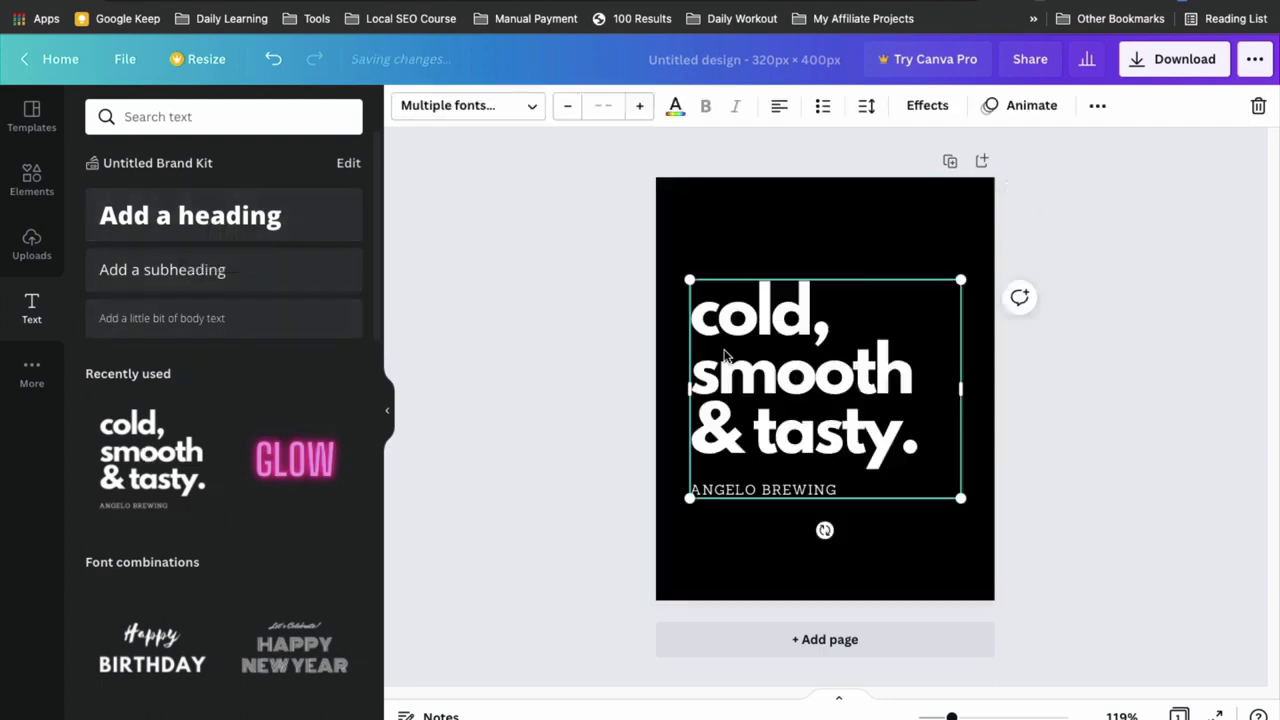
pyautogui.doubleClick(835, 332)
pyautogui.write('Good')
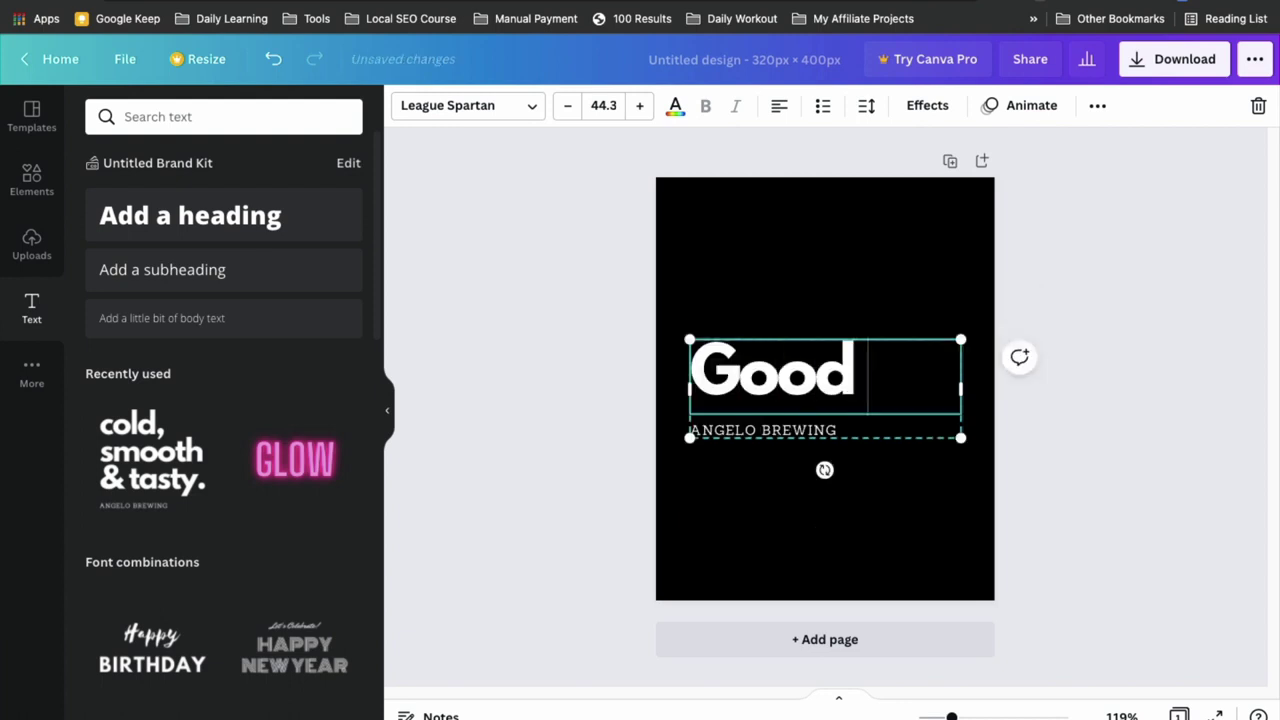
pyautogui.press('BackSpace')
pyautogui.write('GLE')
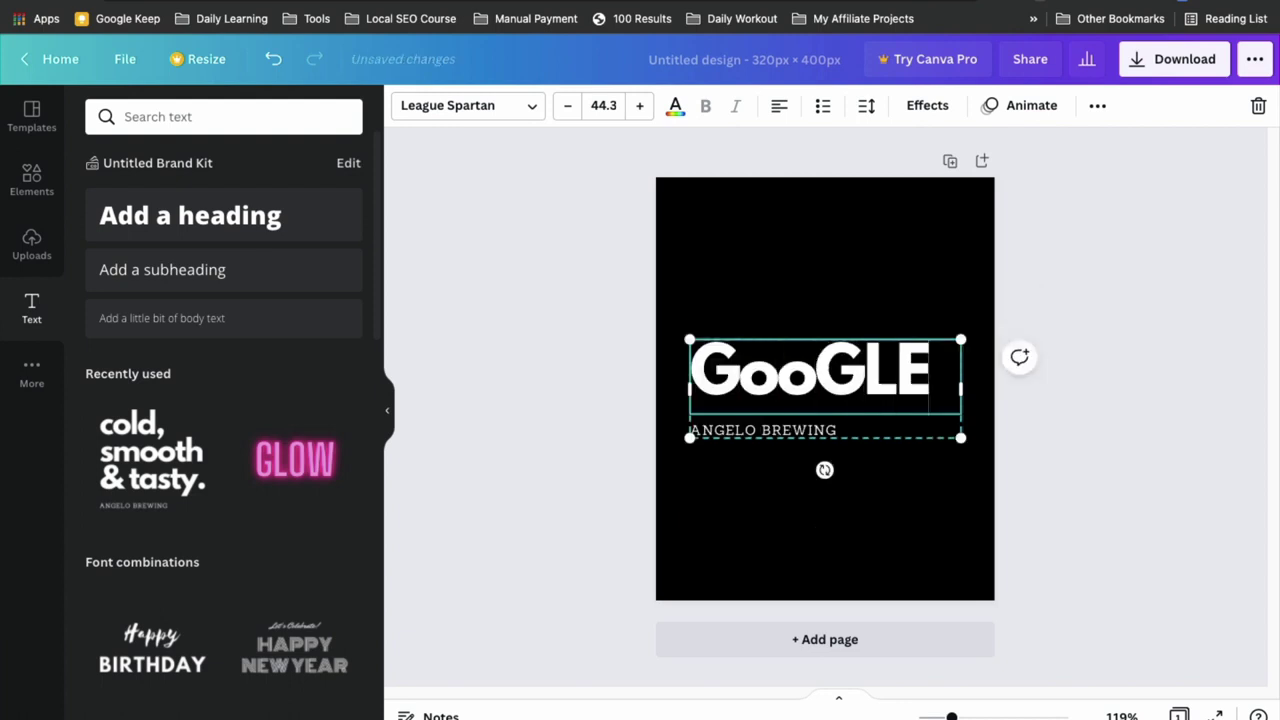
pyautogui.press('BackSpace')
pyautogui.press('BackSpace')
pyautogui.press('BackSpace')
pyautogui.write('gle')
pyautogui.press('Return')
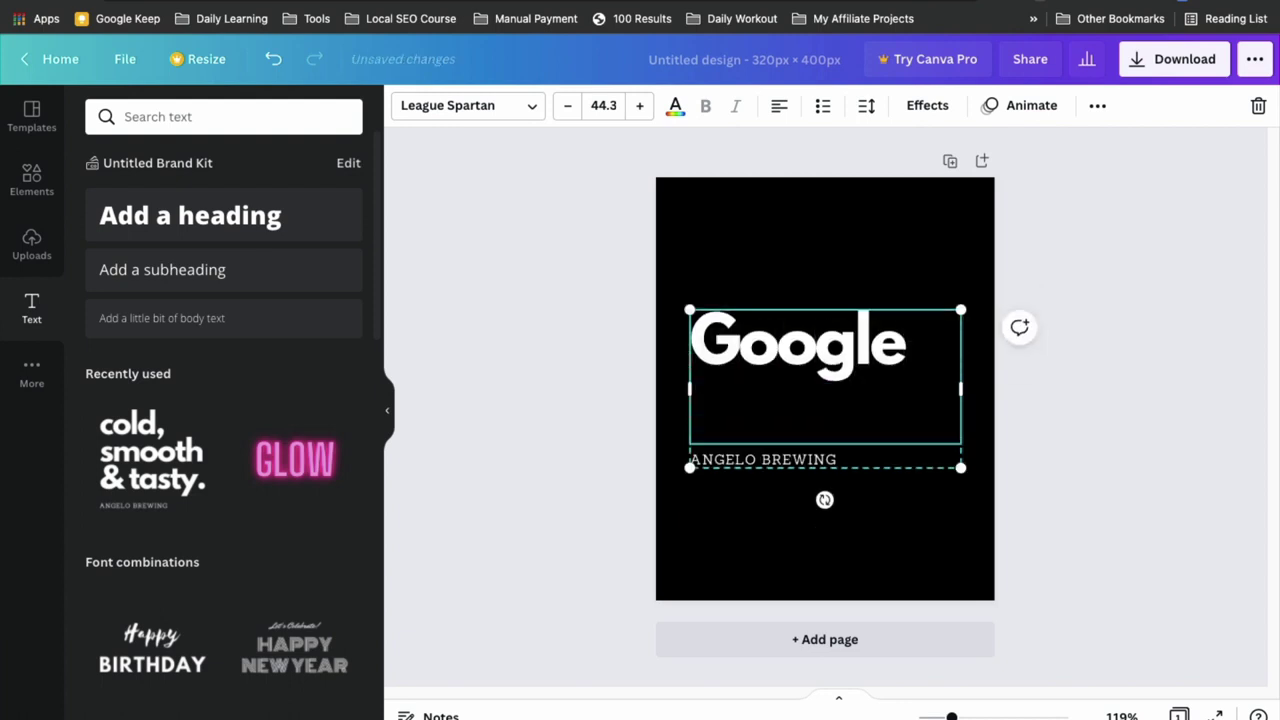
pyautogui.write('Ads')
pyautogui.press('Return')
pyautogui.write('M')
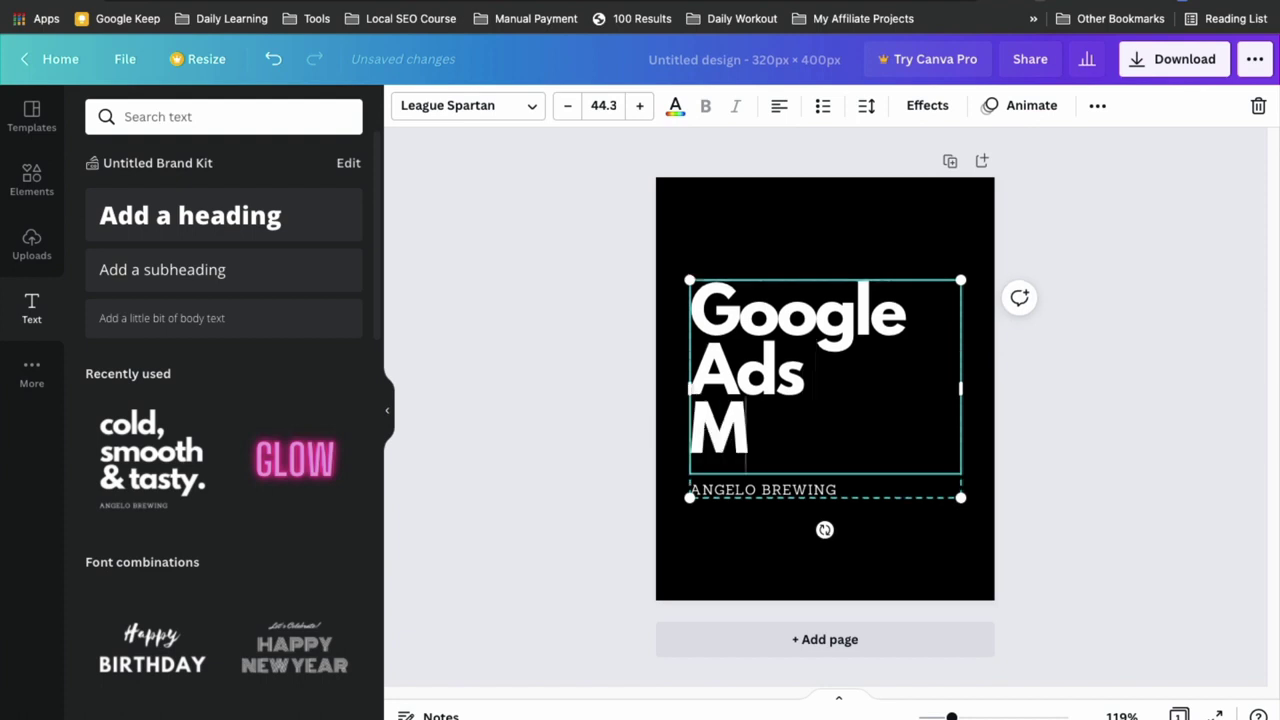
pyautogui.write('astery')
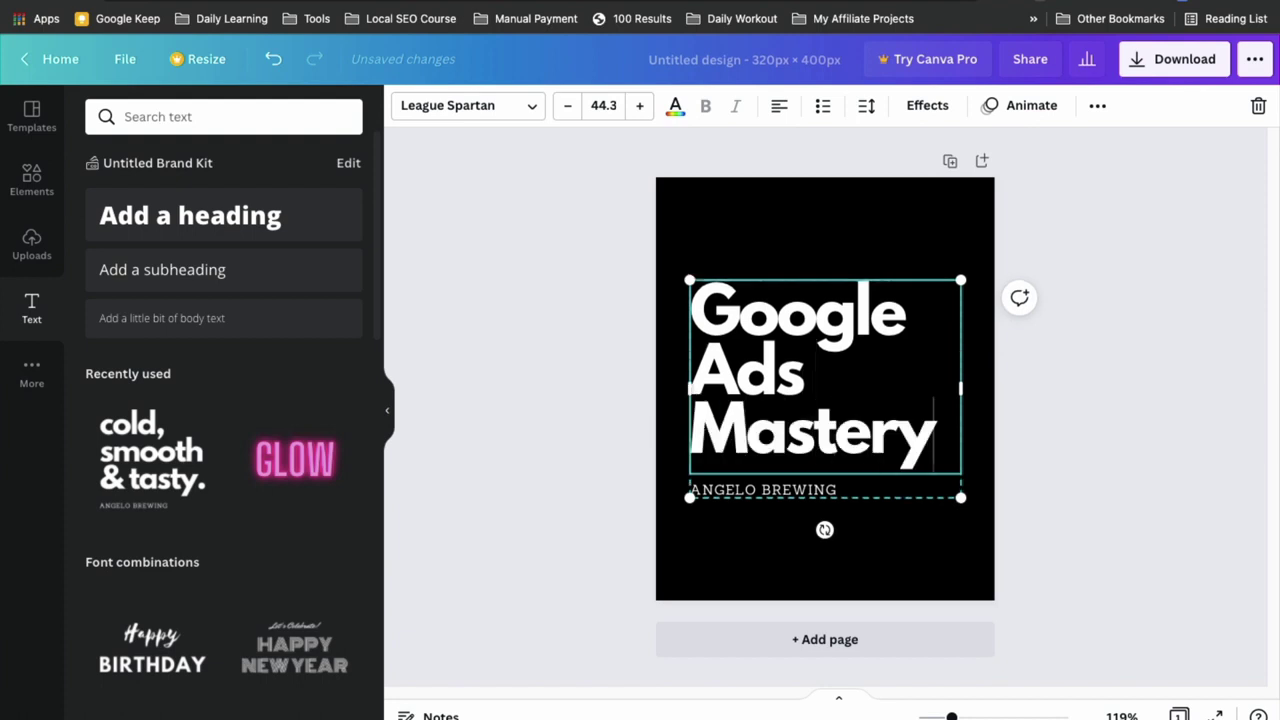
pyautogui.press('Return')
pyautogui.write('Course')
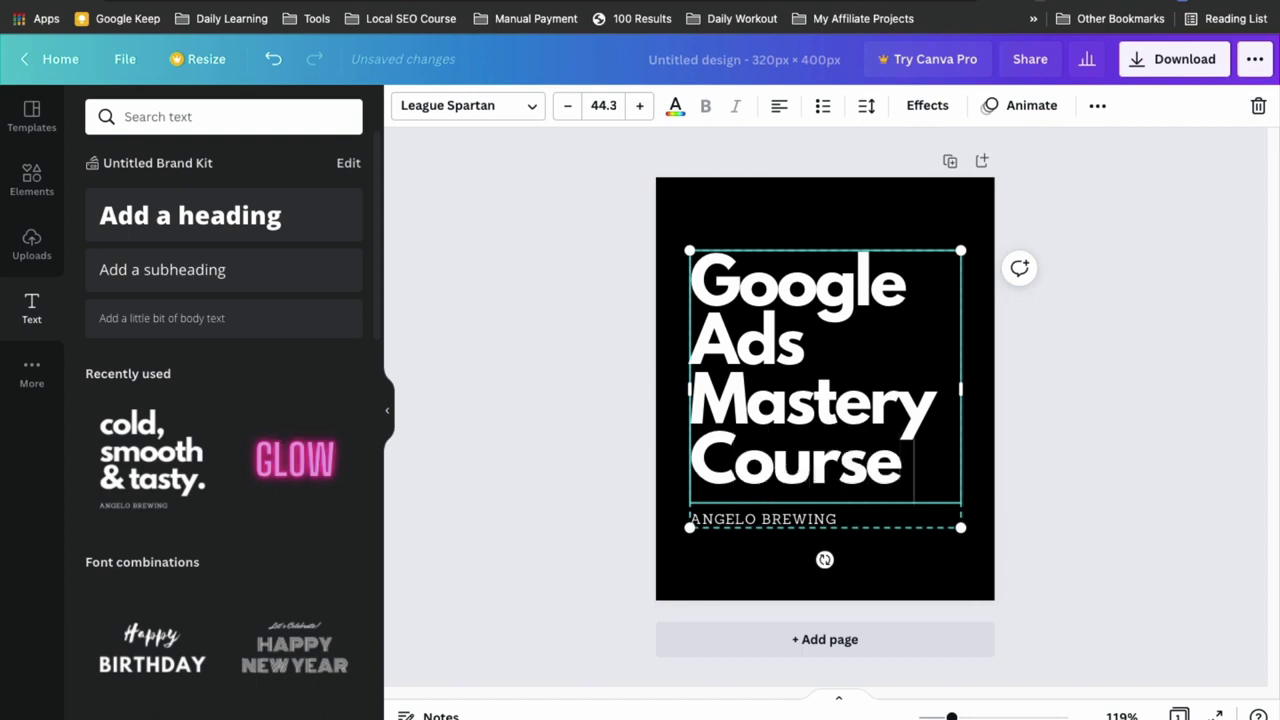
# - Replace the small line beneath the heading with "IN MALAYALAM"
pyautogui.doubleClick(842, 519)
pyautogui.write('N')
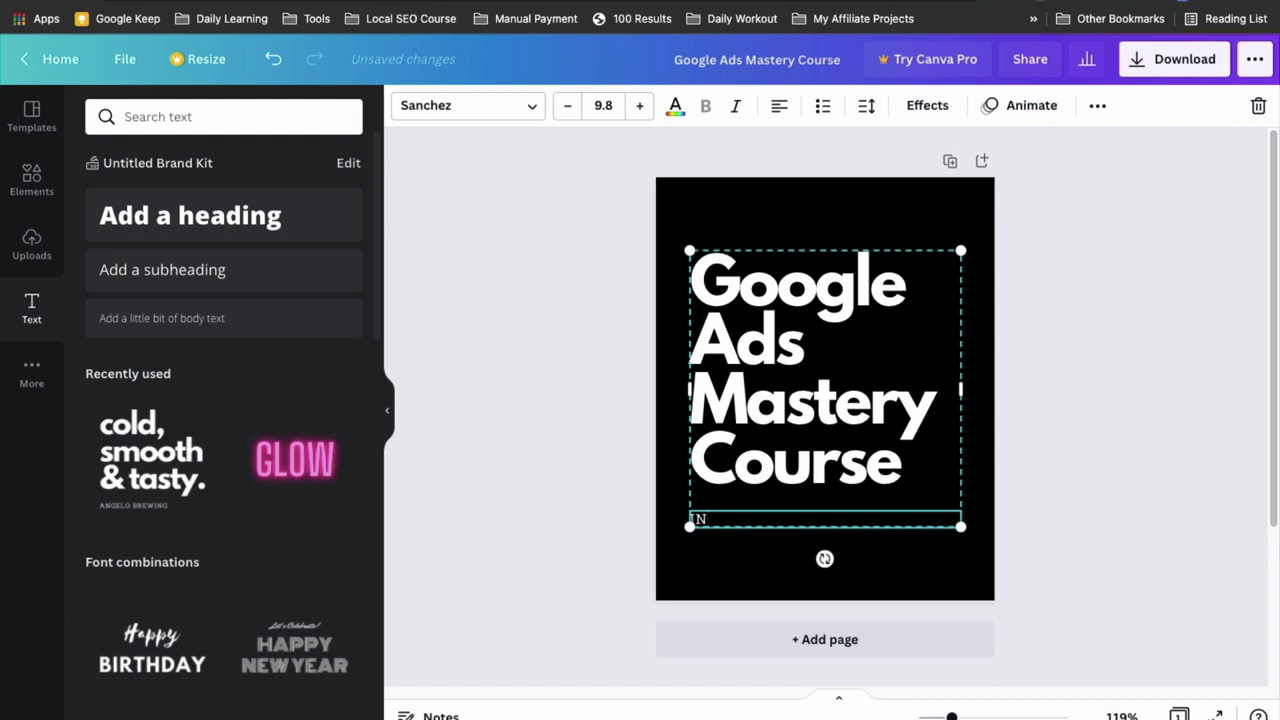
pyautogui.write(' MALAYALAM')
pyautogui.click(1165, 404)
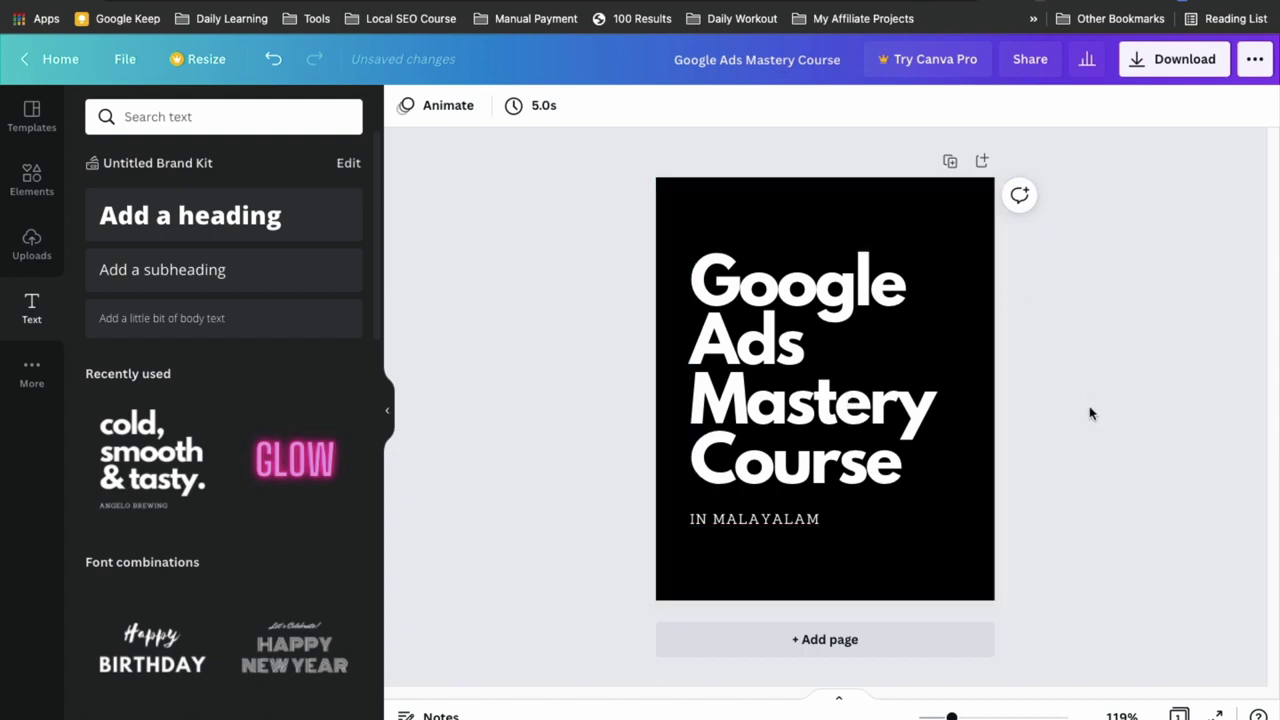
# - Scale the text group down to a heading size of about 32.5 and place it in the page's upper part
pyautogui.click(838, 357)
pyautogui.moveTo(962, 252); pyautogui.dragTo(858, 227)
pyautogui.click(1161, 467)
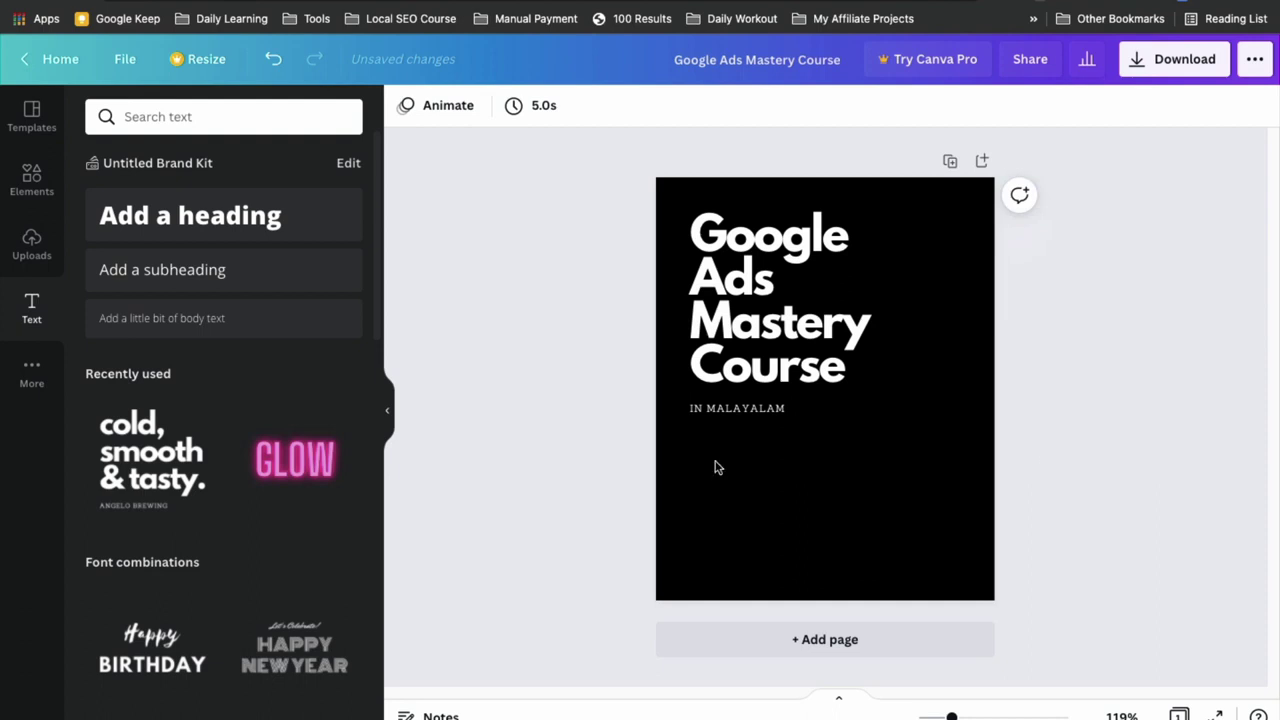
# - Insert the uploaded cut-out photo of the man in a purple shirt pointing sideways
pyautogui.click(32, 248)
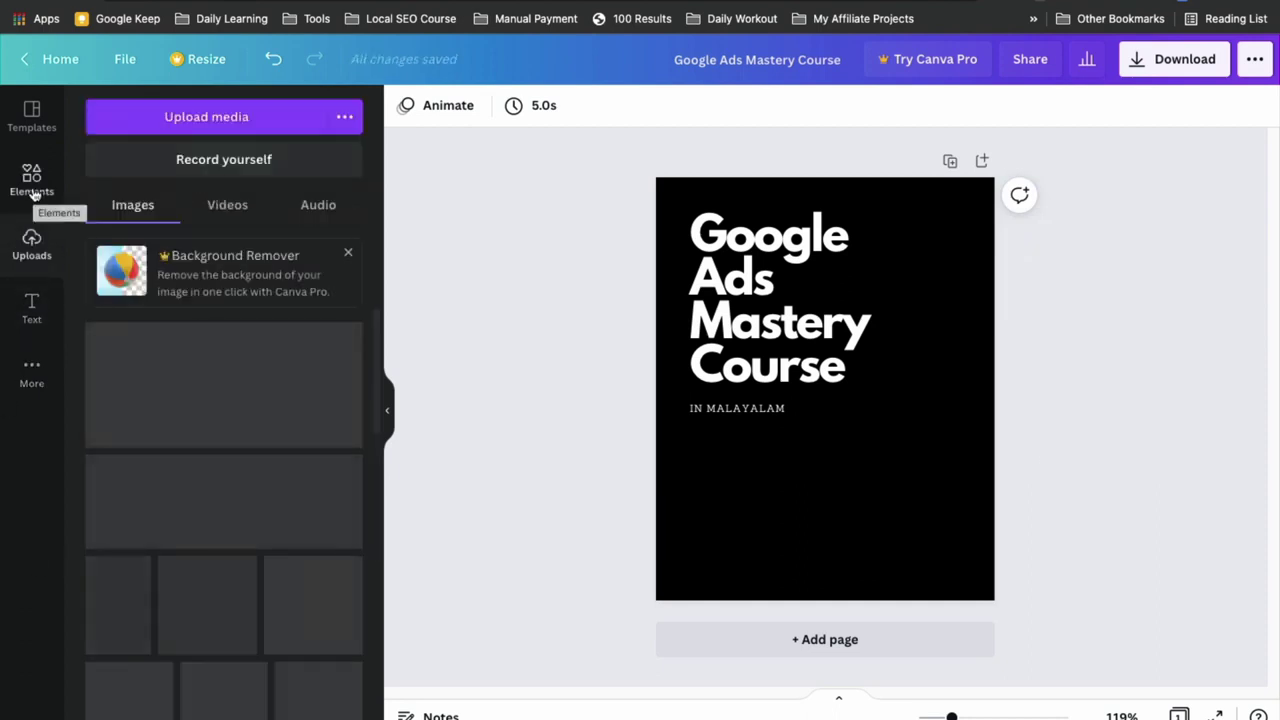
pyautogui.scroll(-5, 150, 519)
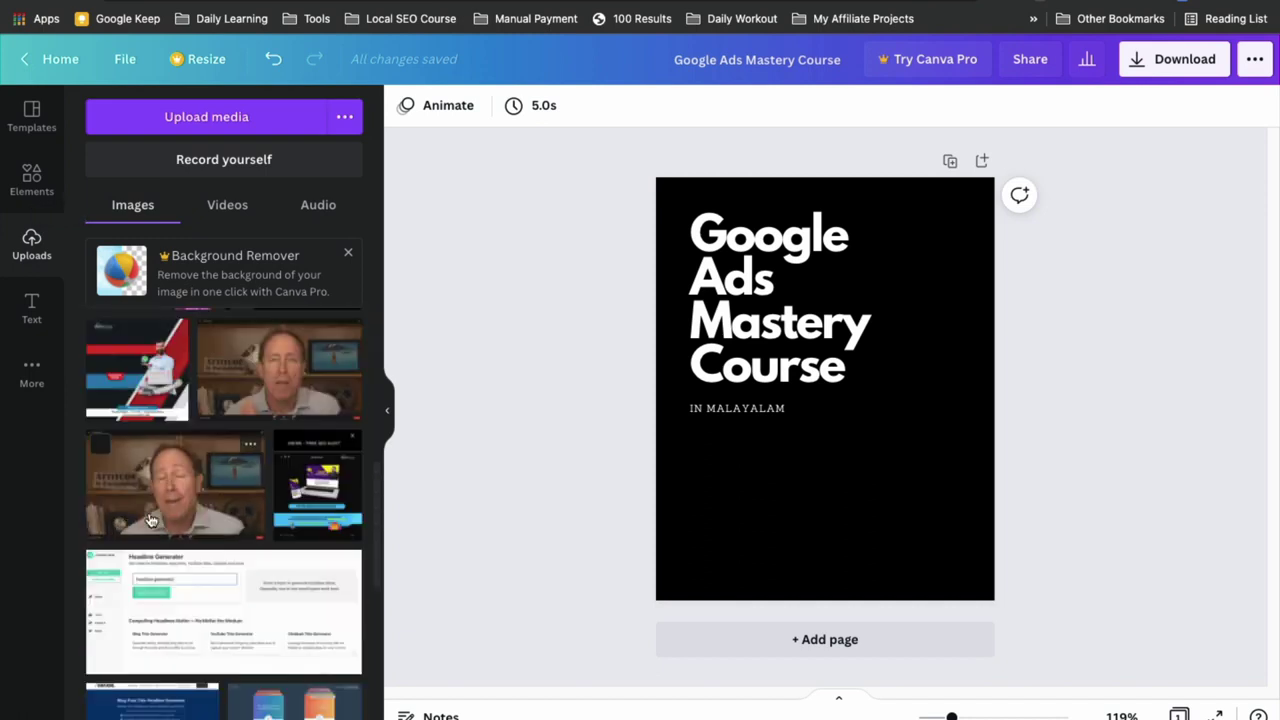
pyautogui.scroll(-5, 150, 519)
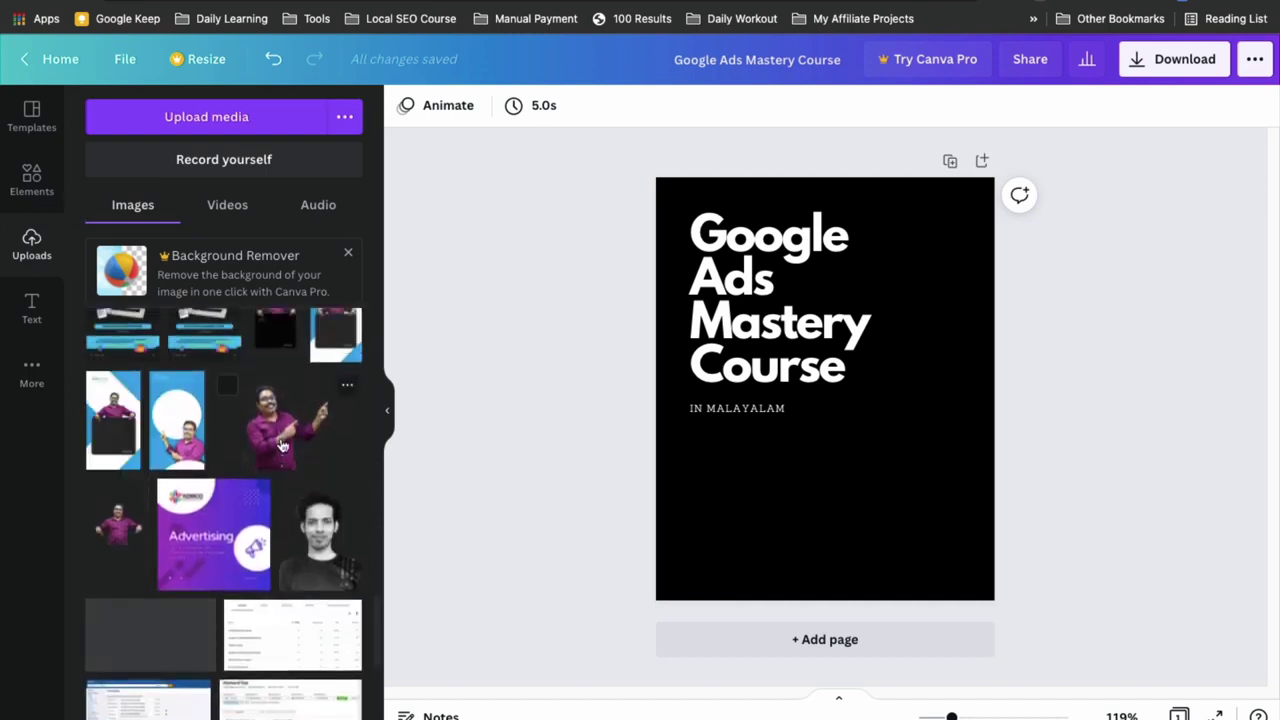
pyautogui.click(268, 443)
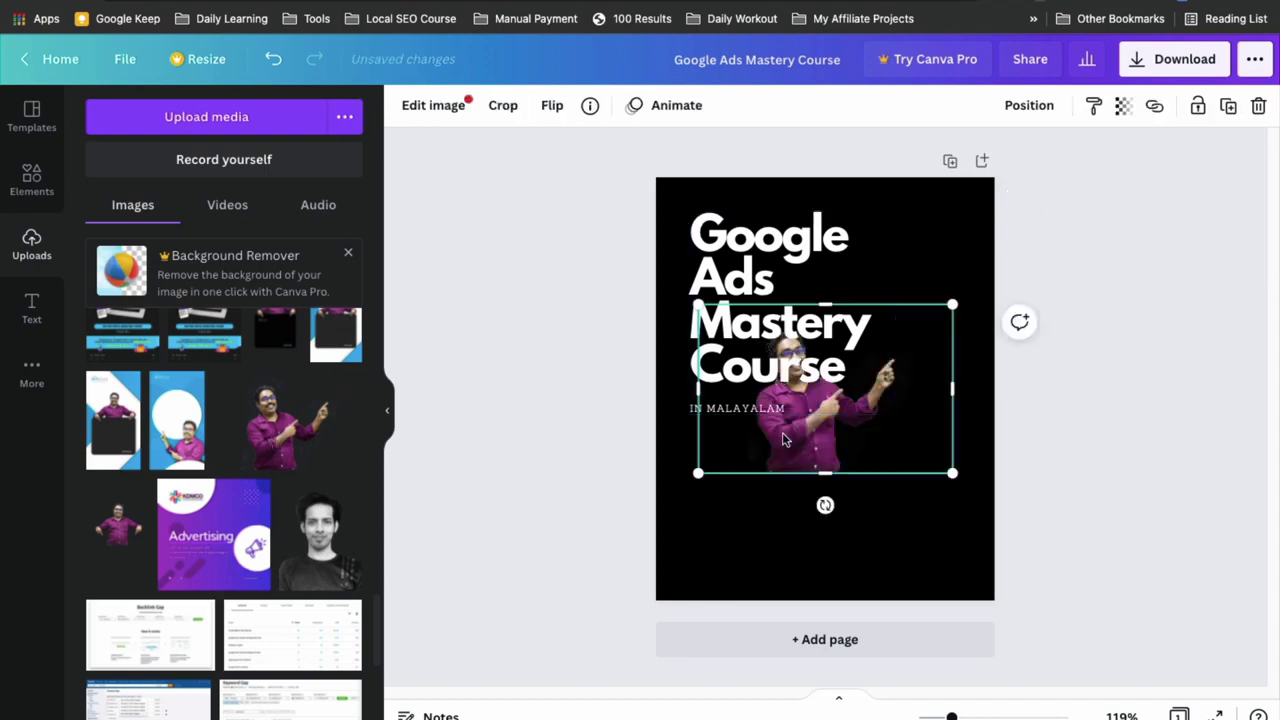
# - Enlarge the photo to about 314 x 209 in the page's lower-left corner and move the text group to the page's right edge
pyautogui.moveTo(784, 434); pyautogui.dragTo(686, 560)
pyautogui.moveTo(856, 434); pyautogui.dragTo(911, 354)
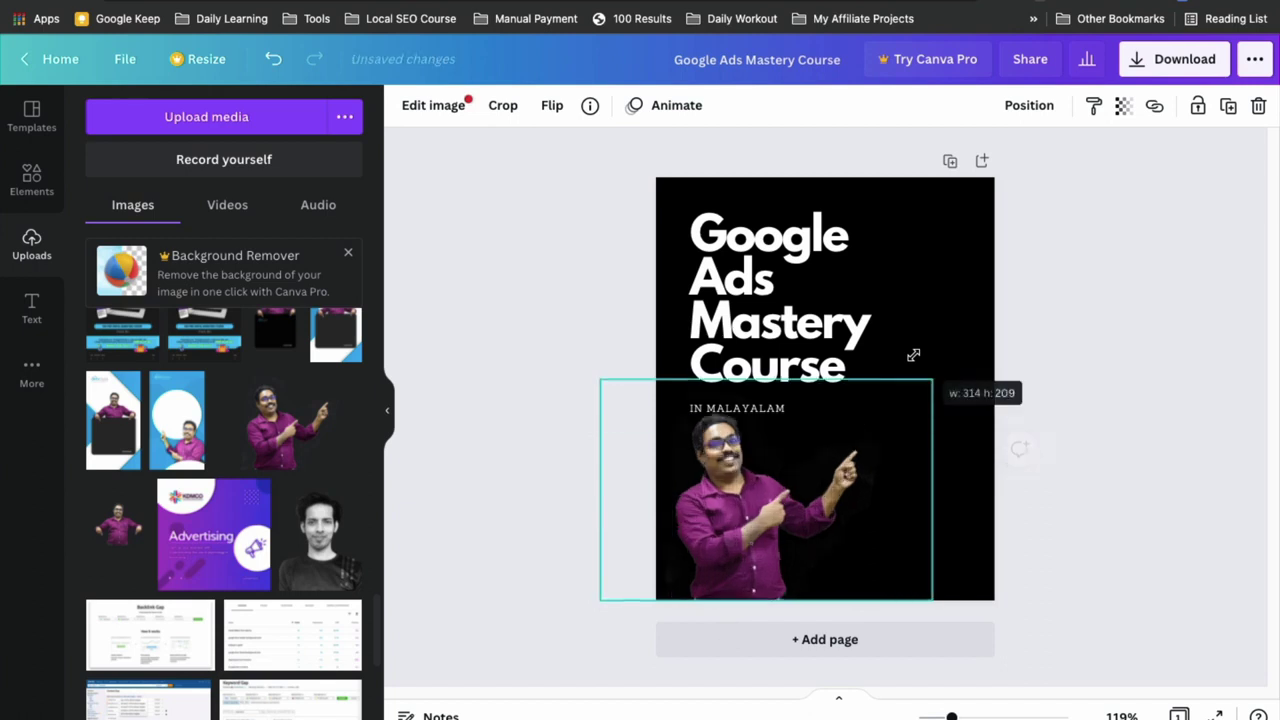
pyautogui.moveTo(753, 320); pyautogui.dragTo(852, 330)
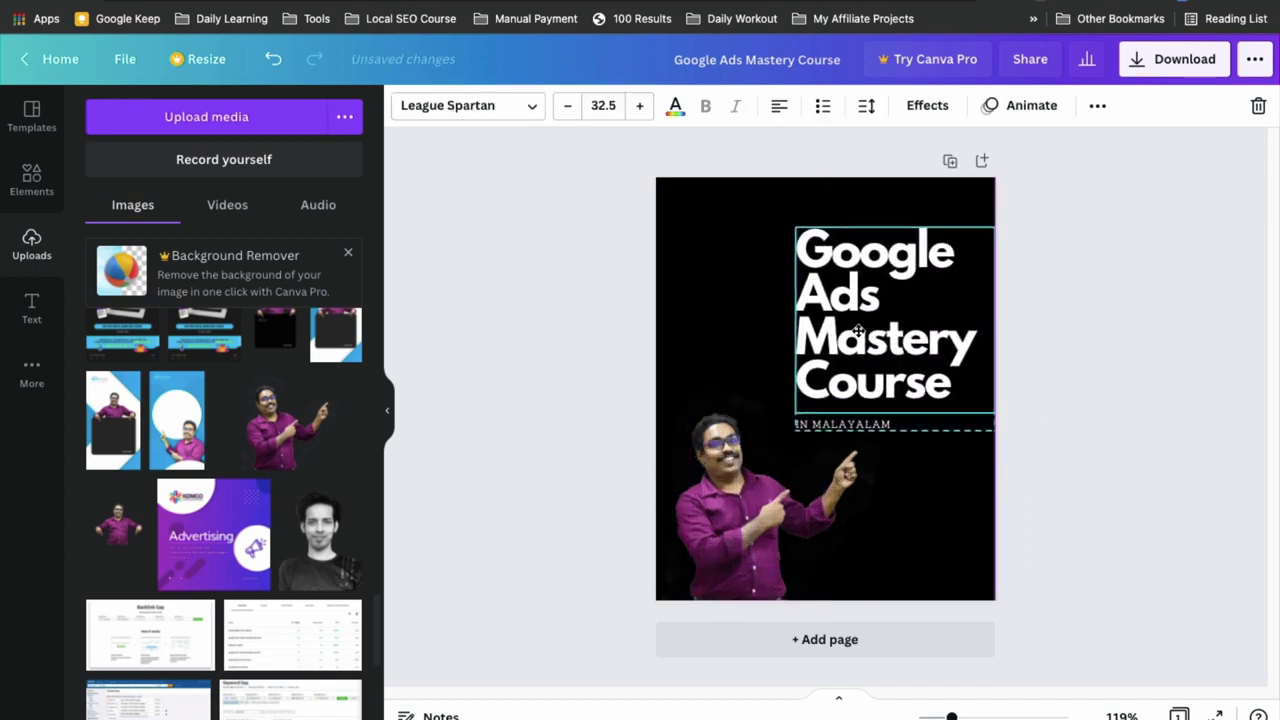
pyautogui.click(1166, 393)
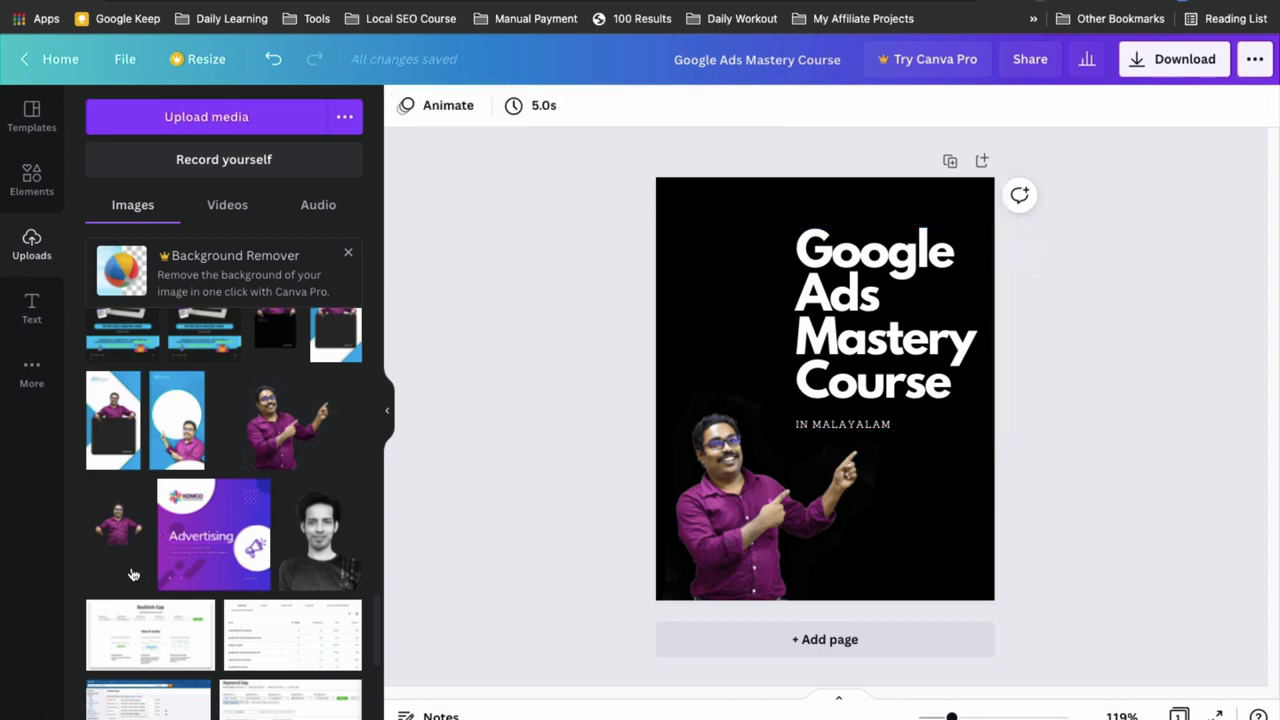
# - Insert the white handwritten signature logo from the uploaded images and shrink it into the page's upper-left corner
pyautogui.scroll(-10, 114, 598)
pyautogui.scroll(-10, 112, 598)
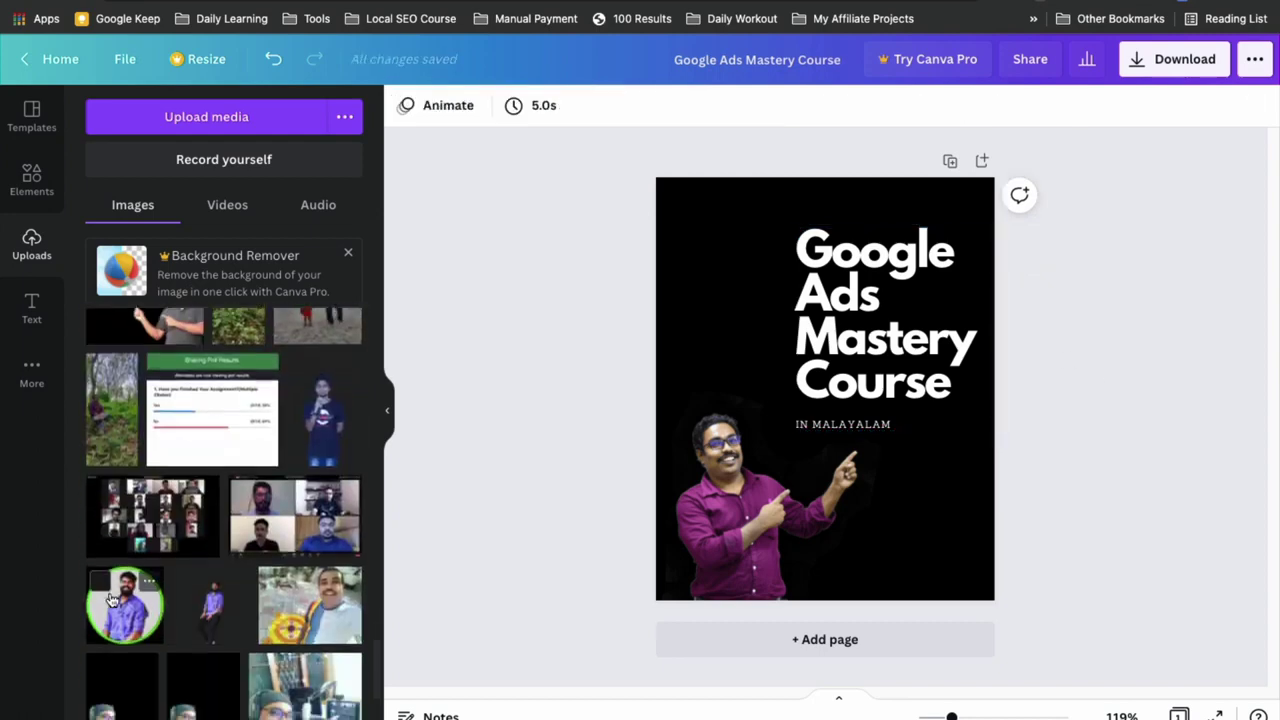
pyautogui.scroll(-3, 112, 600)
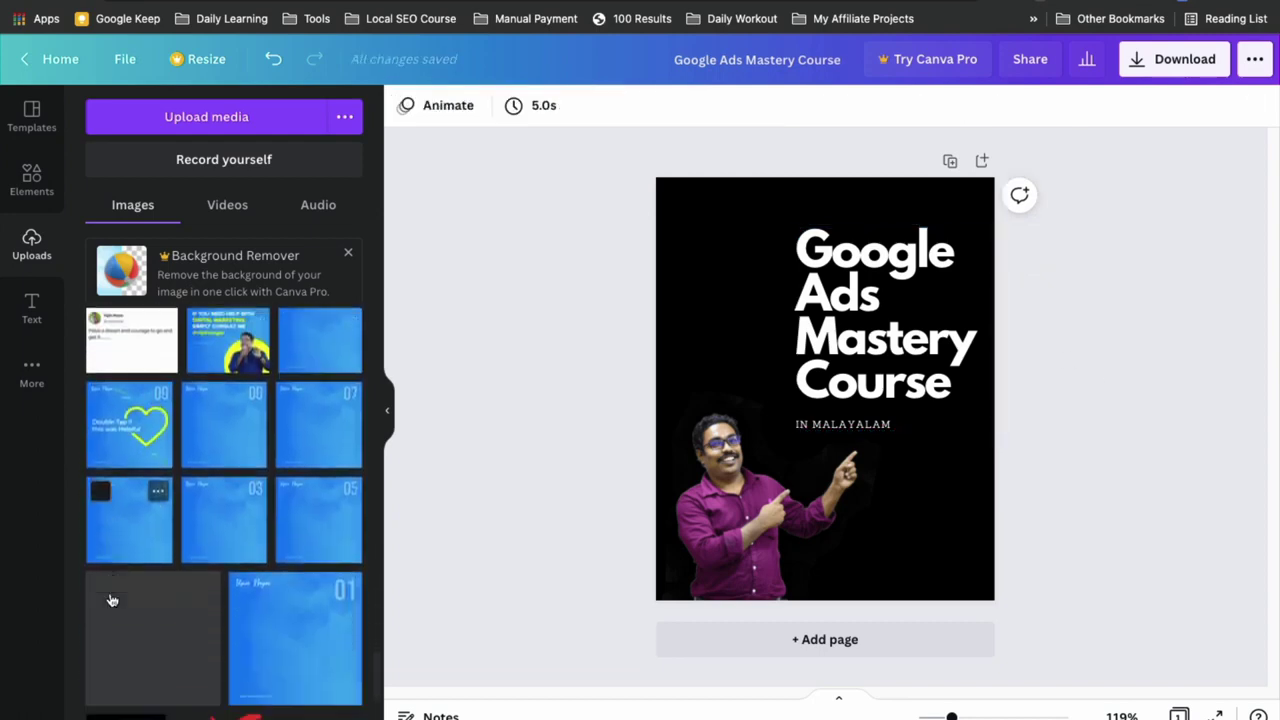
pyautogui.scroll(5, 110, 598)
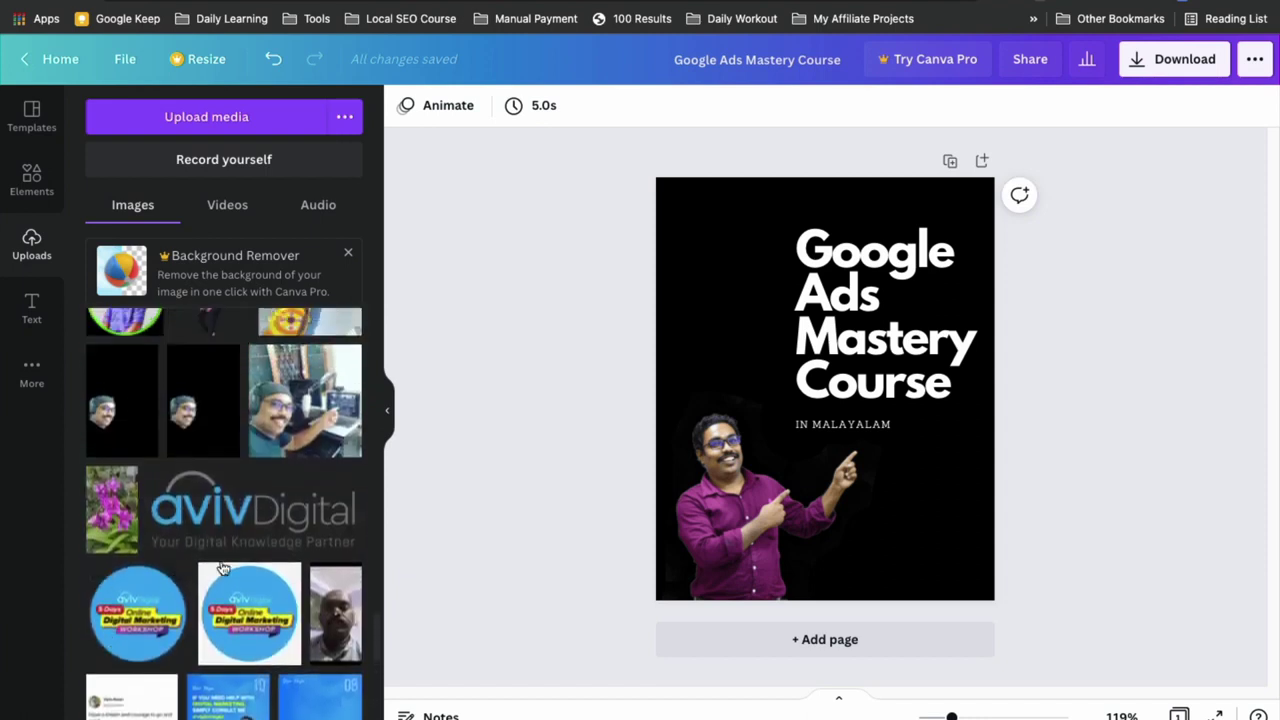
pyautogui.scroll(2, 200, 575)
pyautogui.scroll(-6, 222, 568)
pyautogui.scroll(-10, 222, 568)
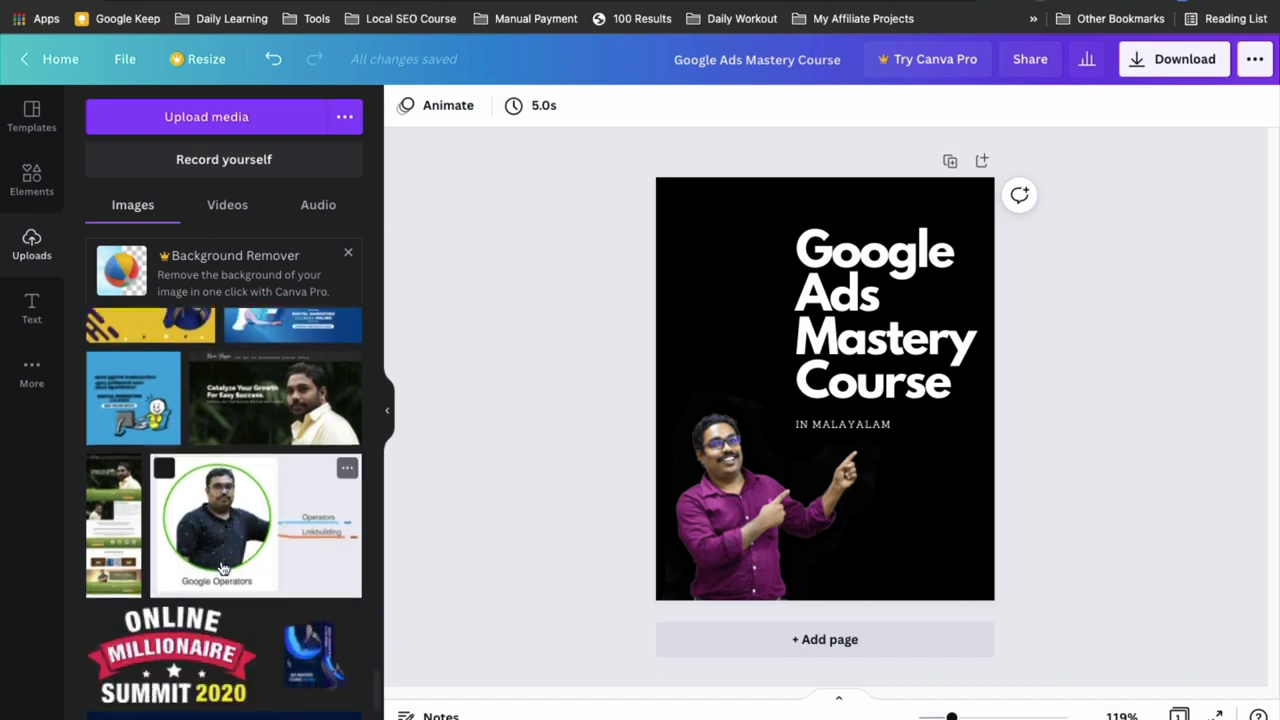
pyautogui.scroll(-3, 222, 568)
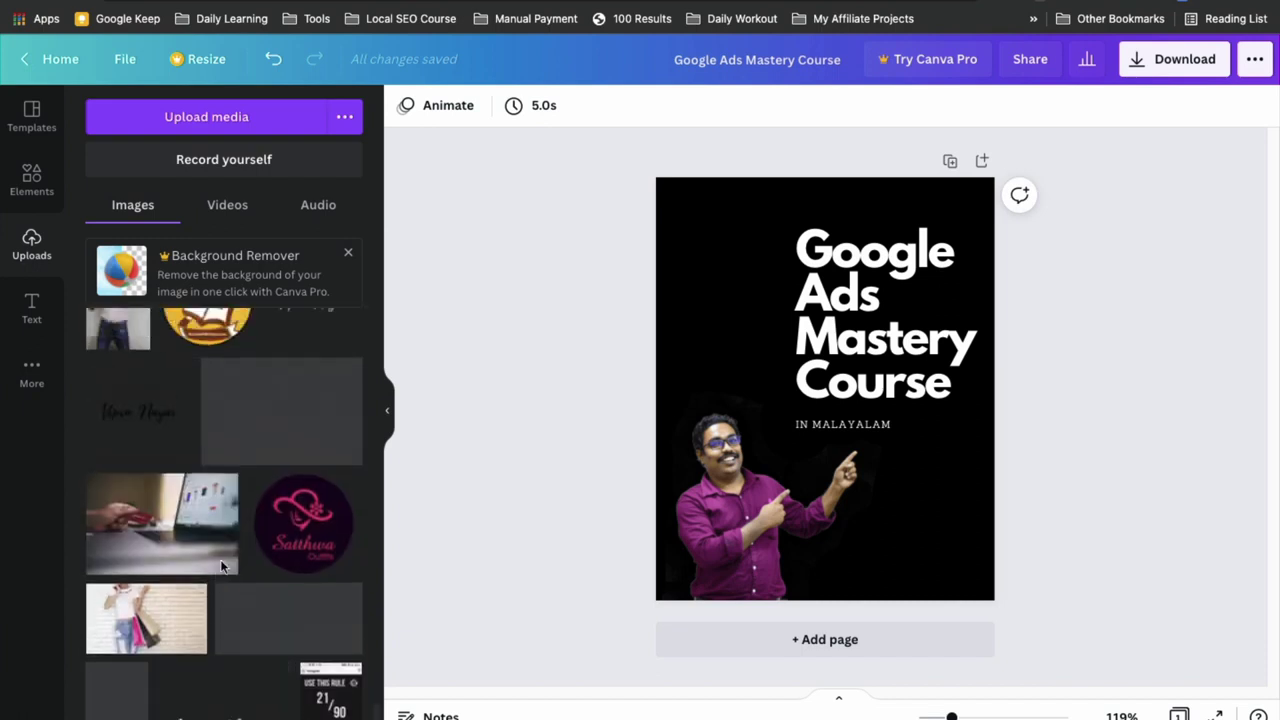
pyautogui.click(320, 480)
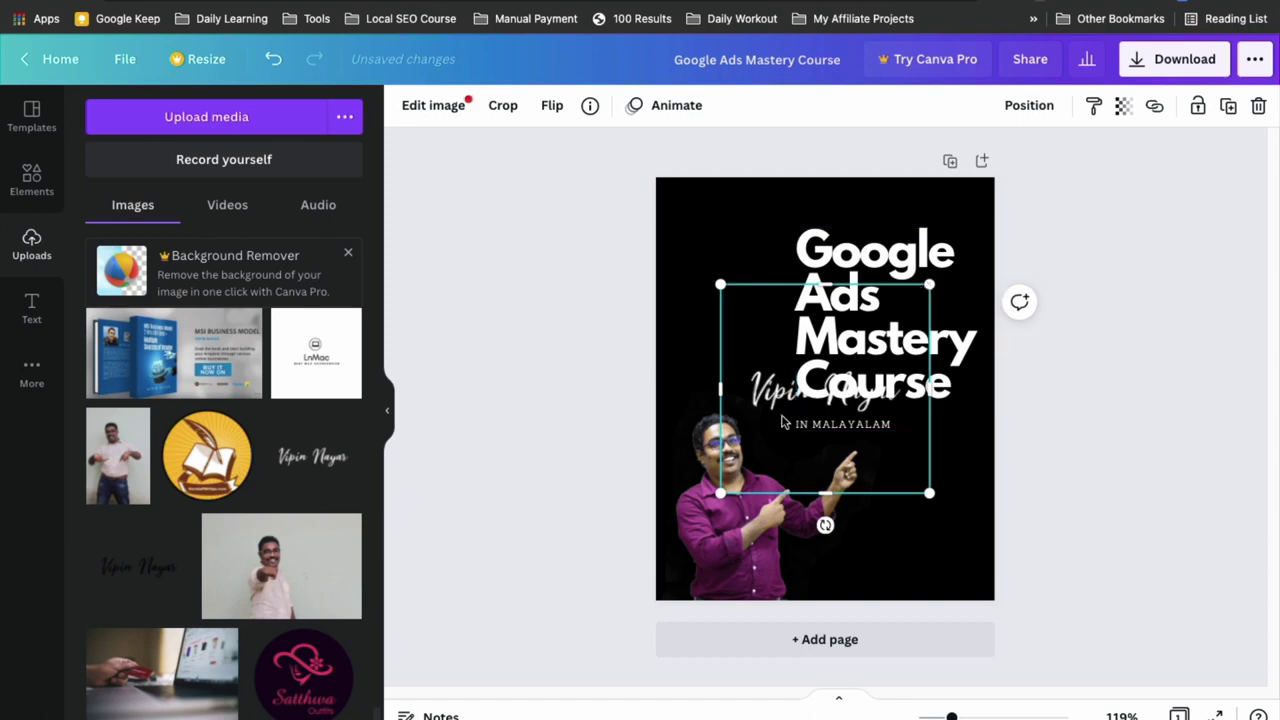
pyautogui.moveTo(764, 438); pyautogui.dragTo(771, 433)
pyautogui.moveTo(748, 287)
pyautogui.mouseDown()
pyautogui.moveTo(734, 211)
pyautogui.moveTo(708, 190)
pyautogui.mouseUp()
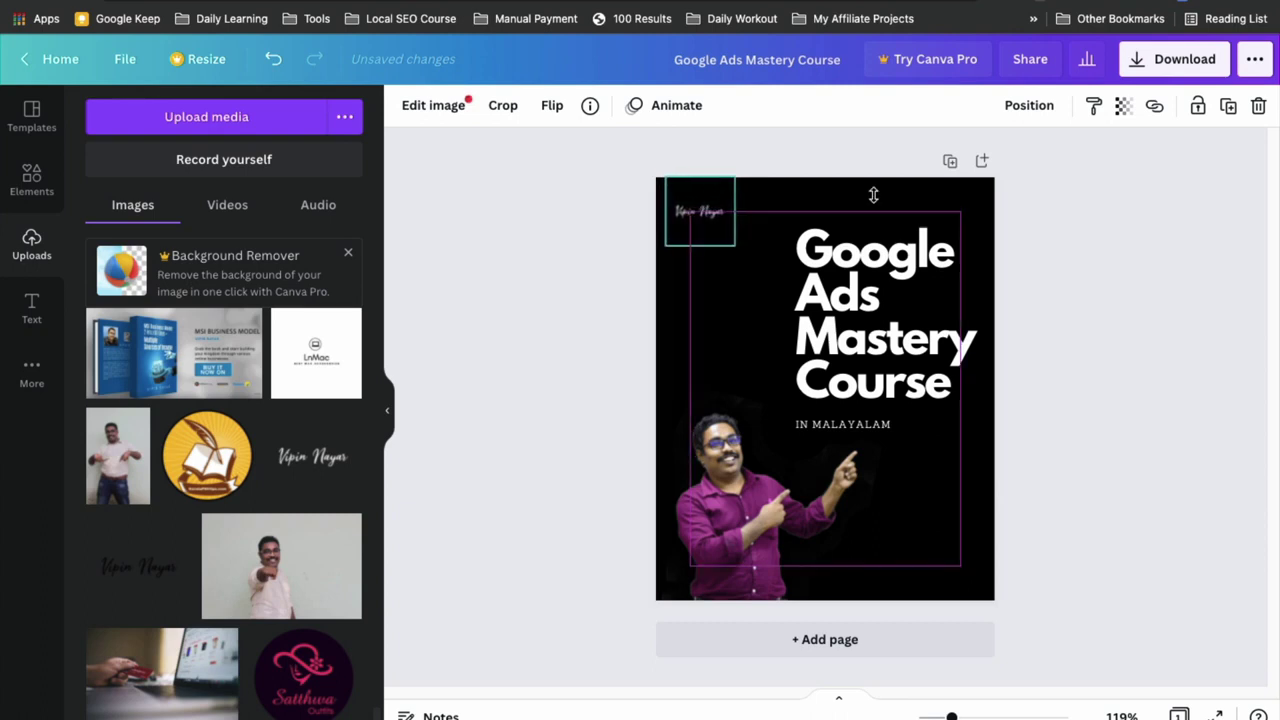
pyautogui.moveTo(873, 195); pyautogui.dragTo(873, 195)
pyautogui.click(1186, 368)
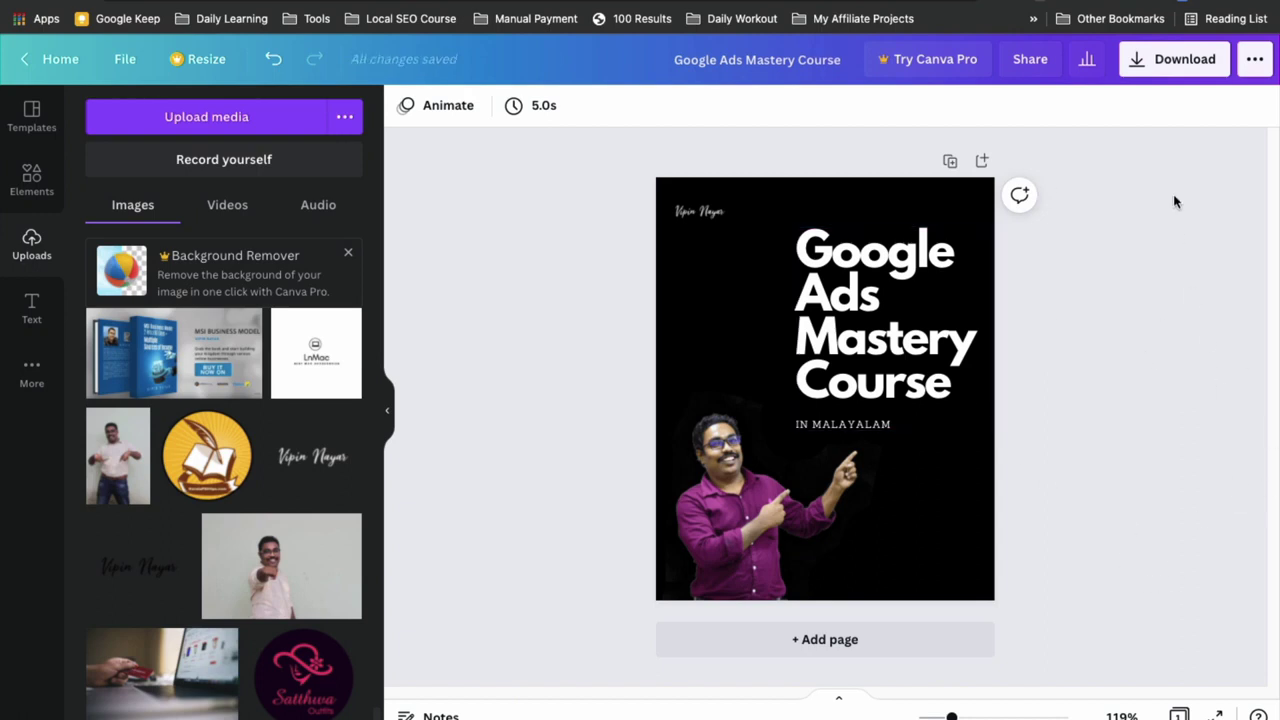
# - Open the download settings and set the file type to JPG
pyautogui.click(1157, 66)
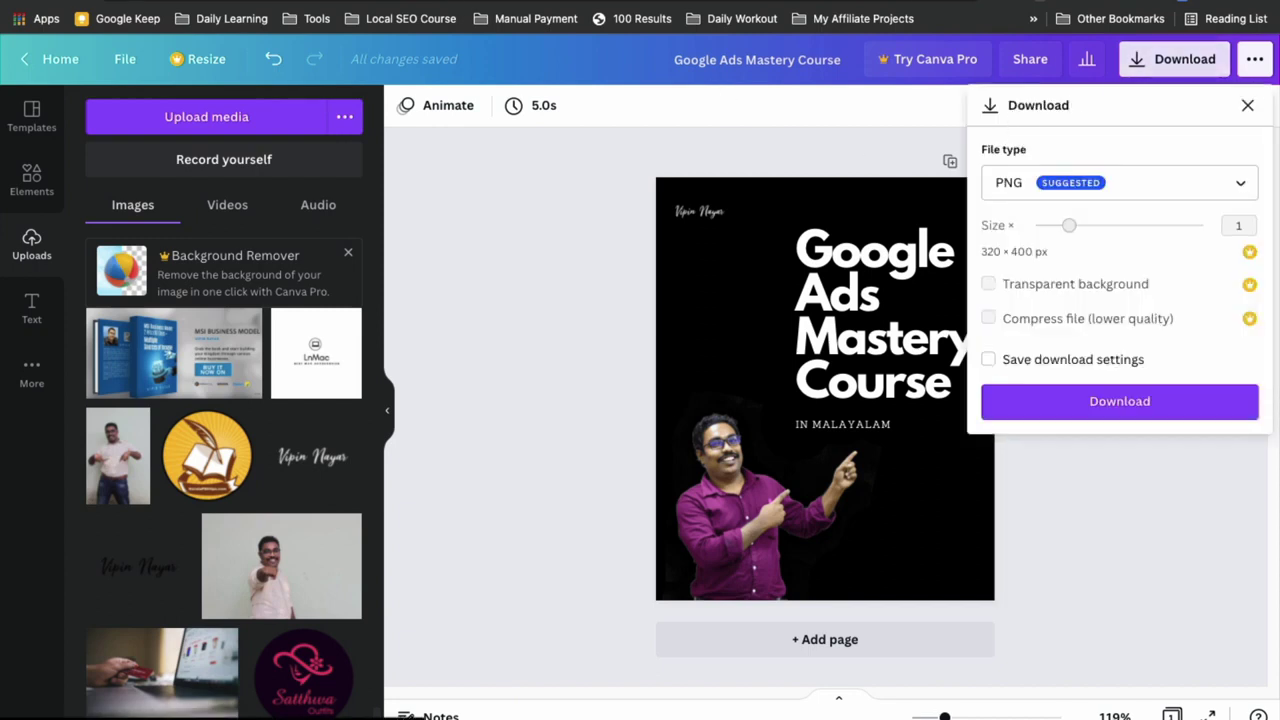
pyautogui.click(1006, 185)
pyautogui.click(1008, 240)
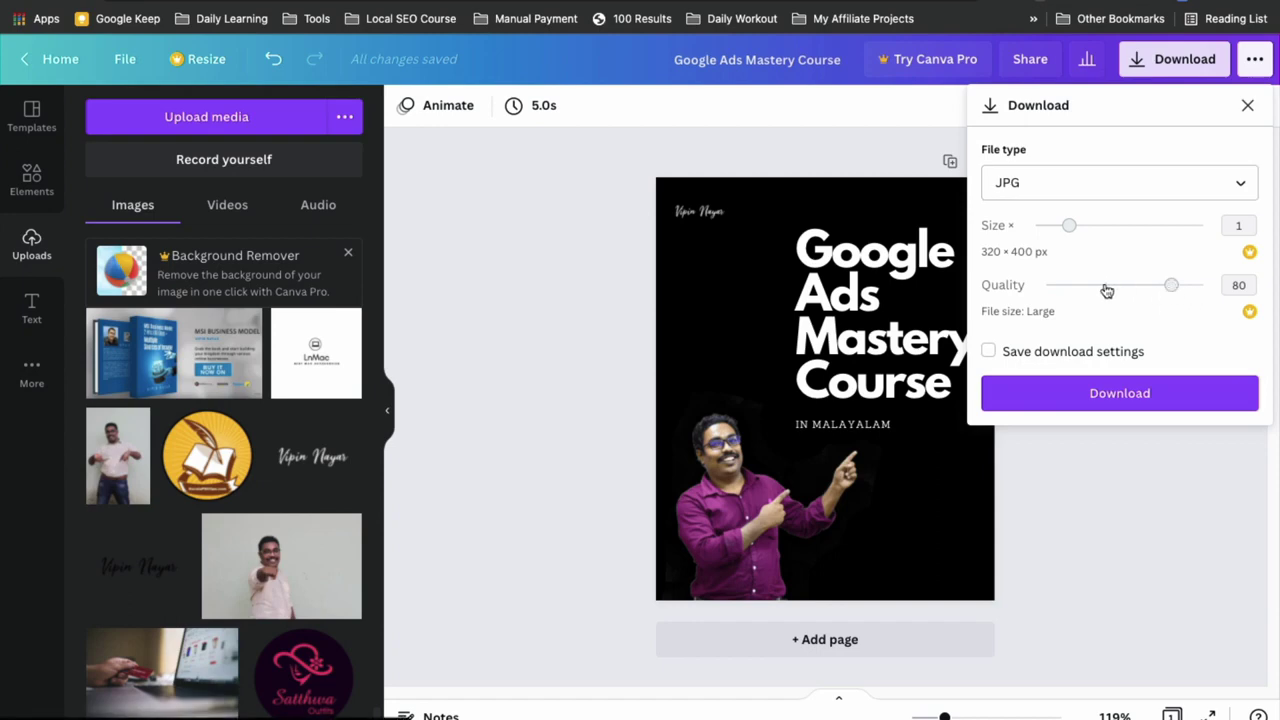
# - Try to change the JPG download quality, dismissing each Canva Pro offer
pyautogui.click(1172, 285)
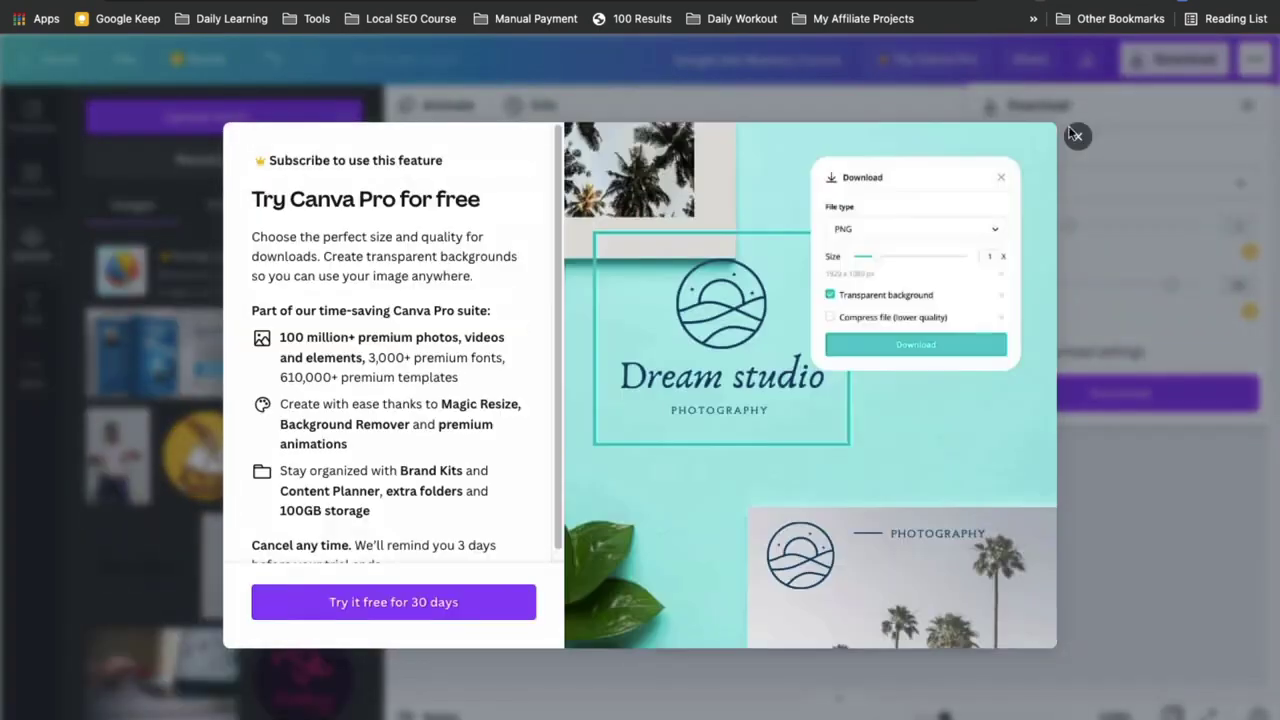
pyautogui.click(1078, 137)
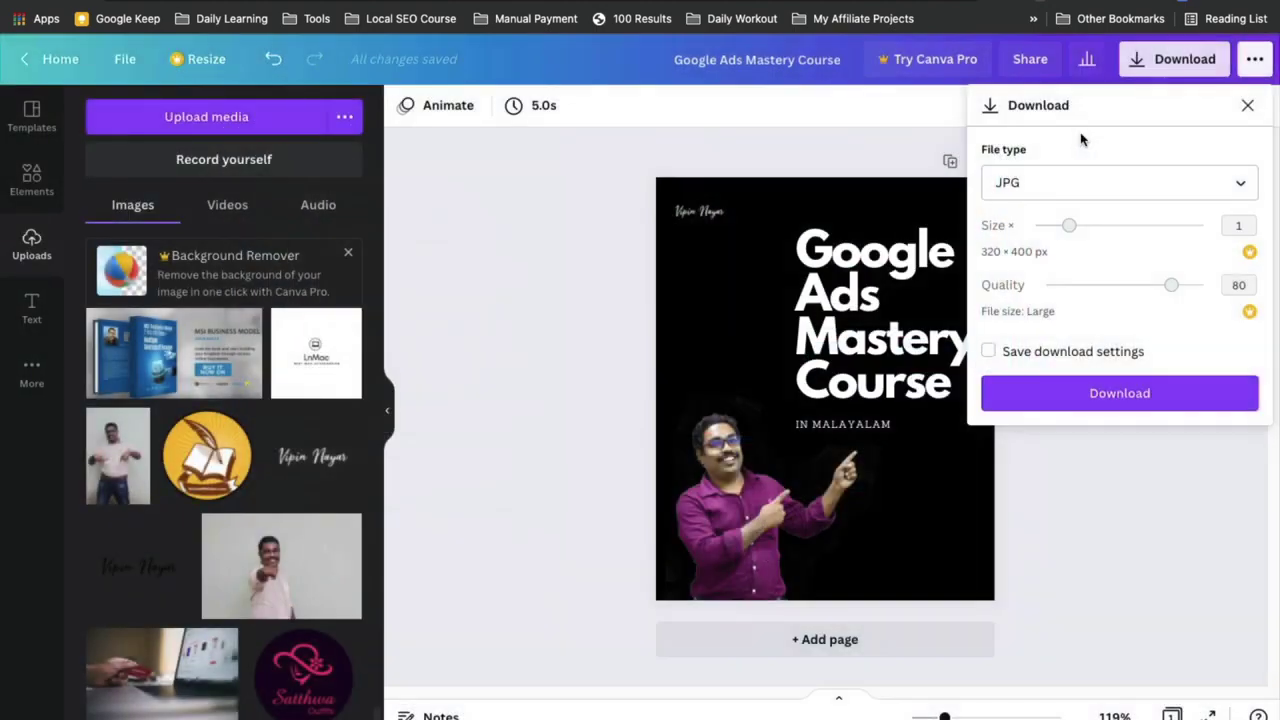
pyautogui.click(1238, 287)
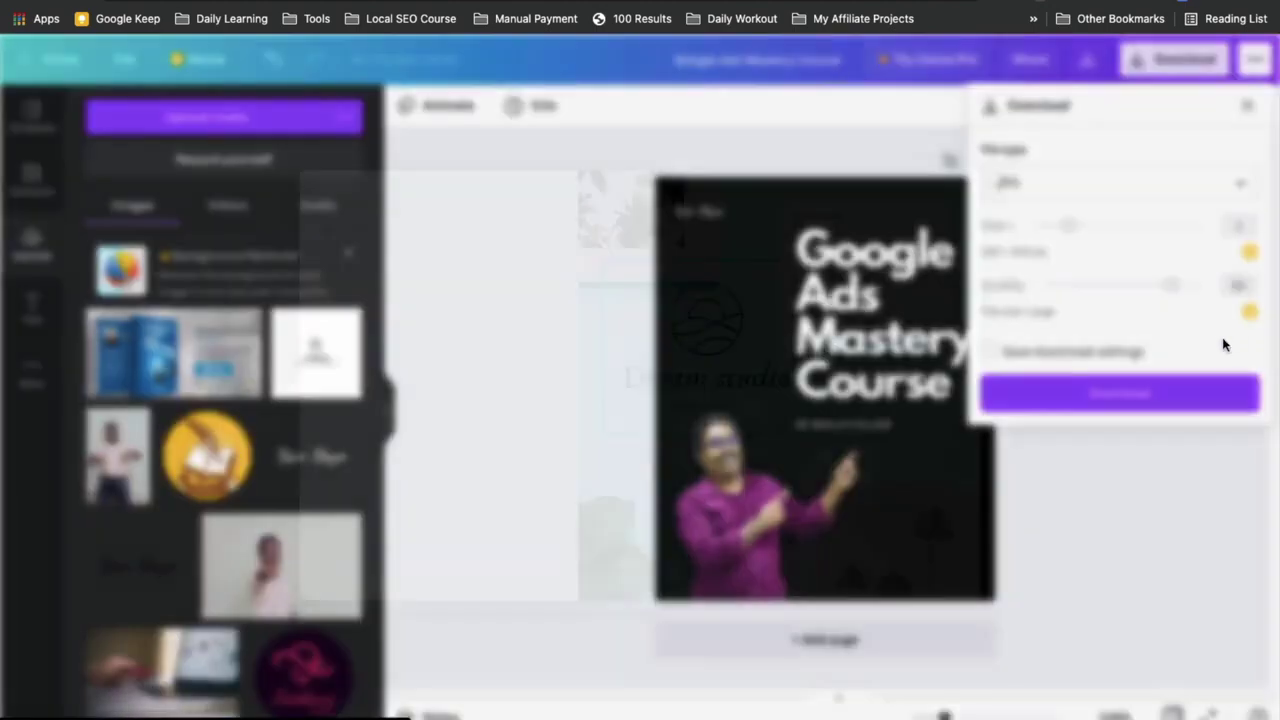
pyautogui.click(1078, 137)
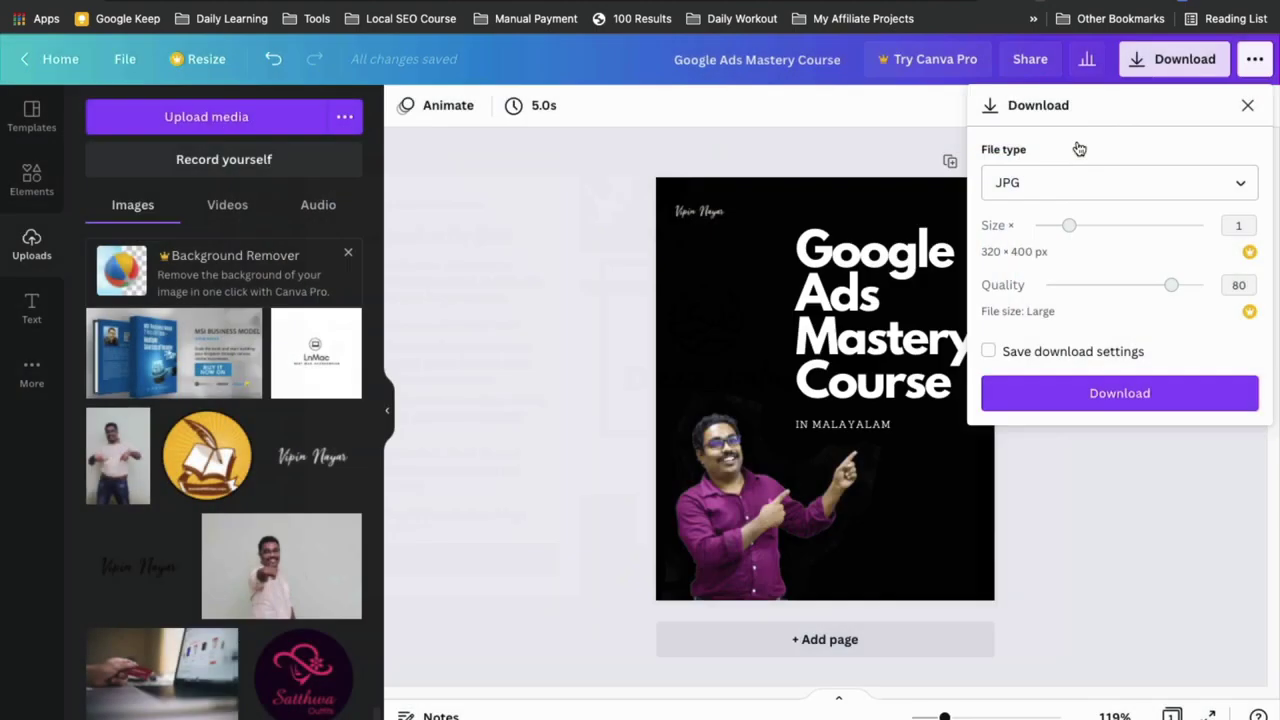
# - Download the 320 x 400 px banner as a JPG and dismiss the Canva Pro trial offer
pyautogui.click(1112, 395)
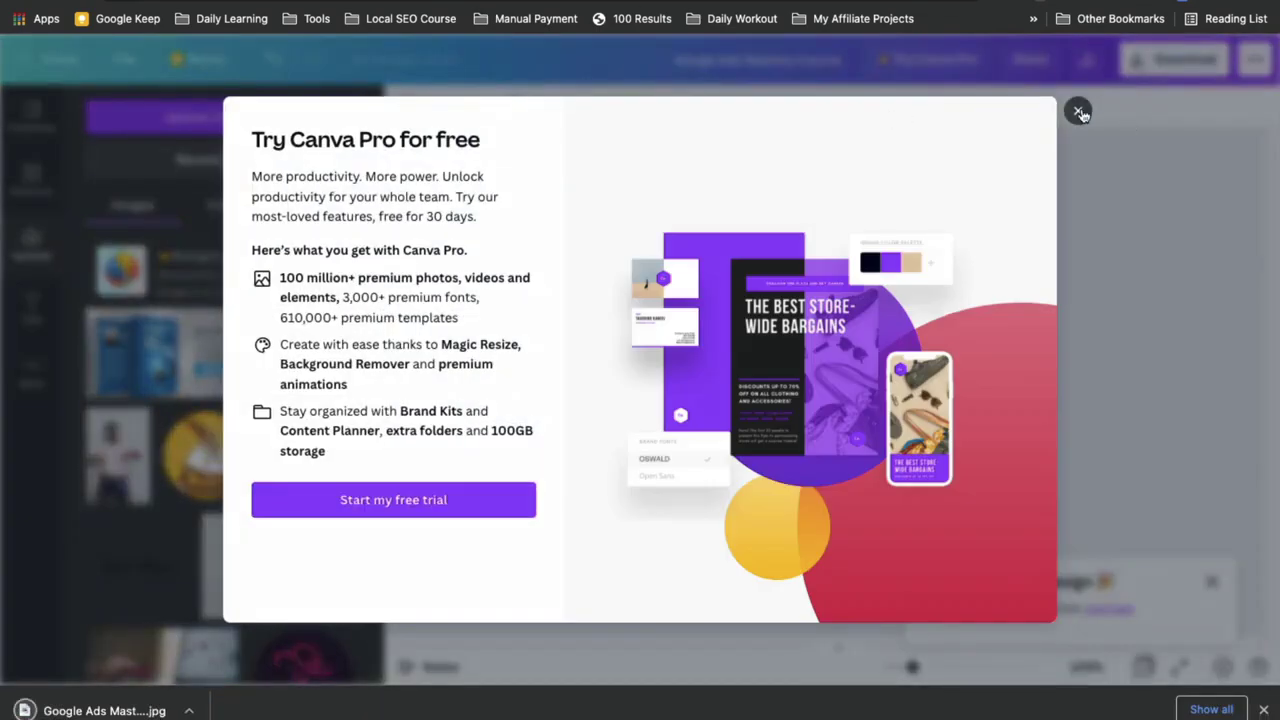
pyautogui.click(1079, 112)
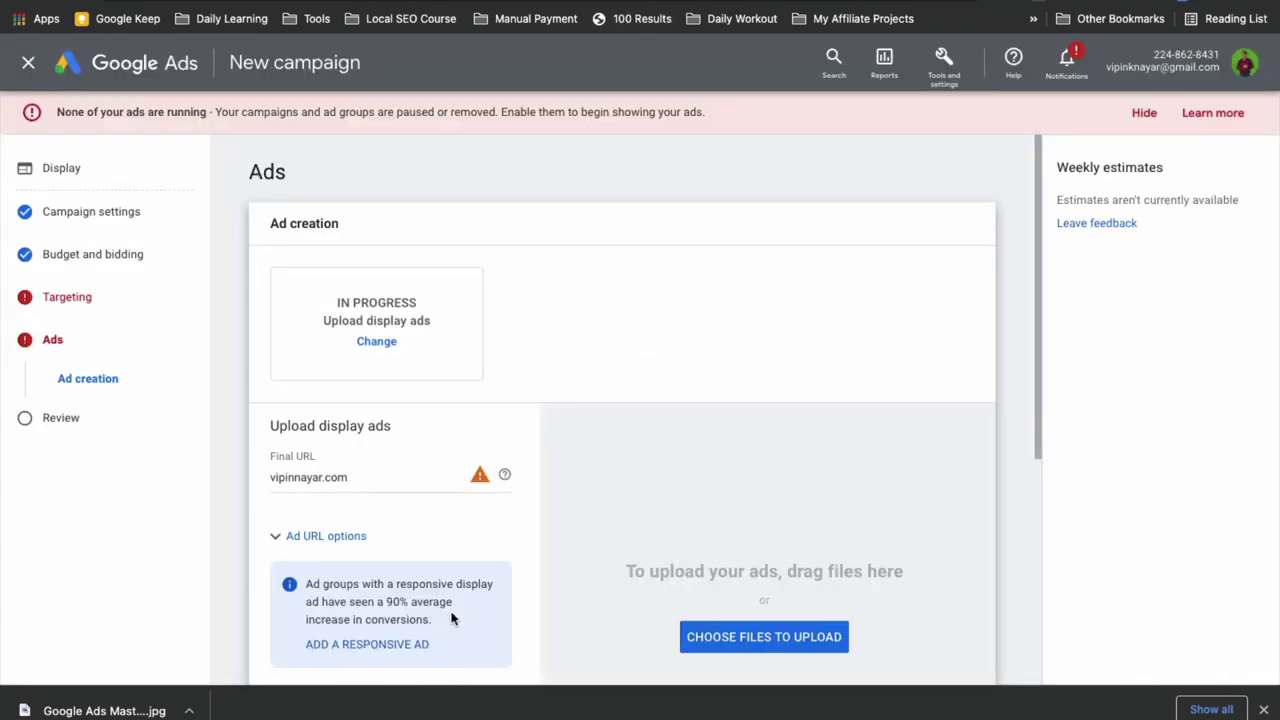
# - Try to upload Google Ads Mastery Course.jpg from Downloads as the display ad in the Google Ads campaign
pyautogui.click(379, 344)
pyautogui.click(419, 370)
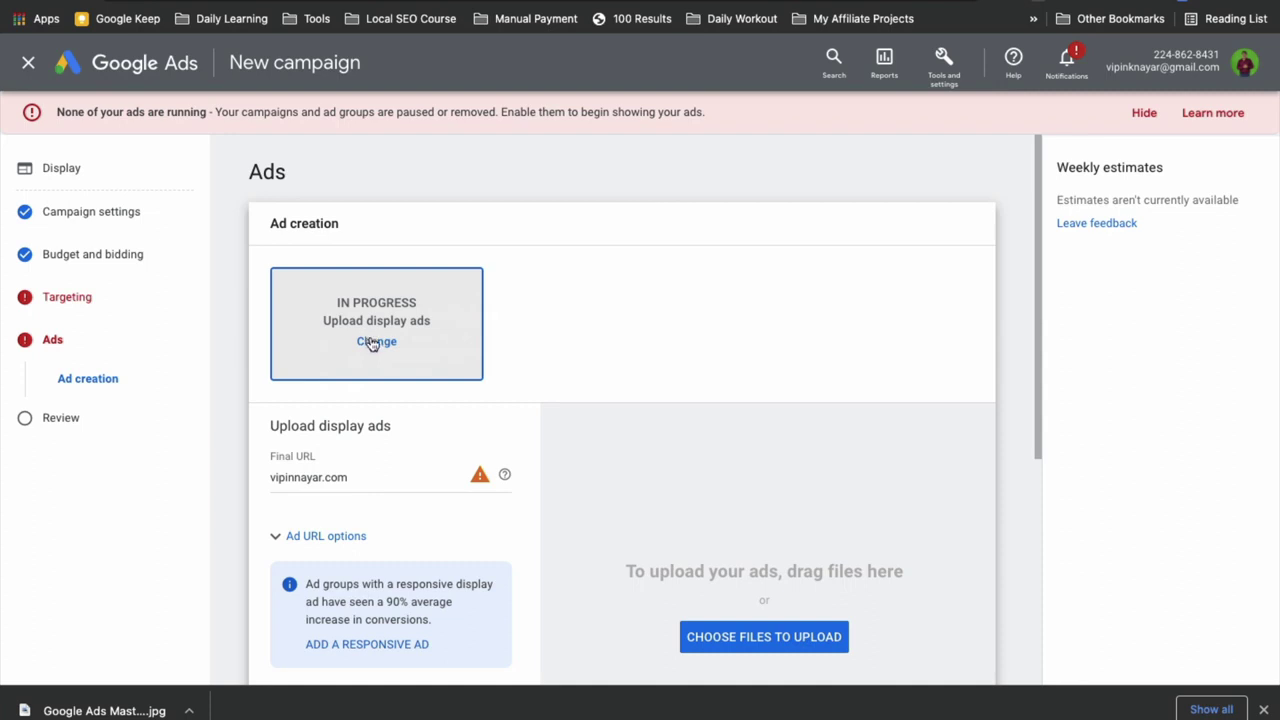
pyautogui.scroll(-1, 775, 620)
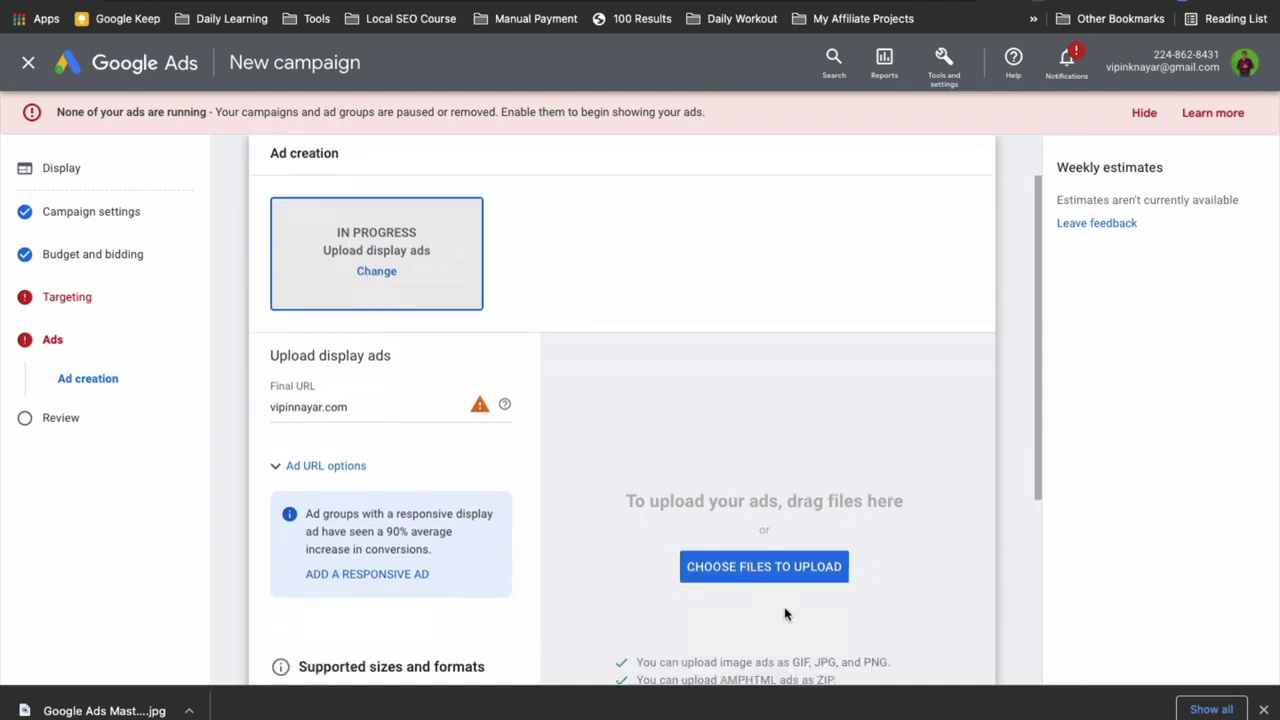
pyautogui.click(748, 567)
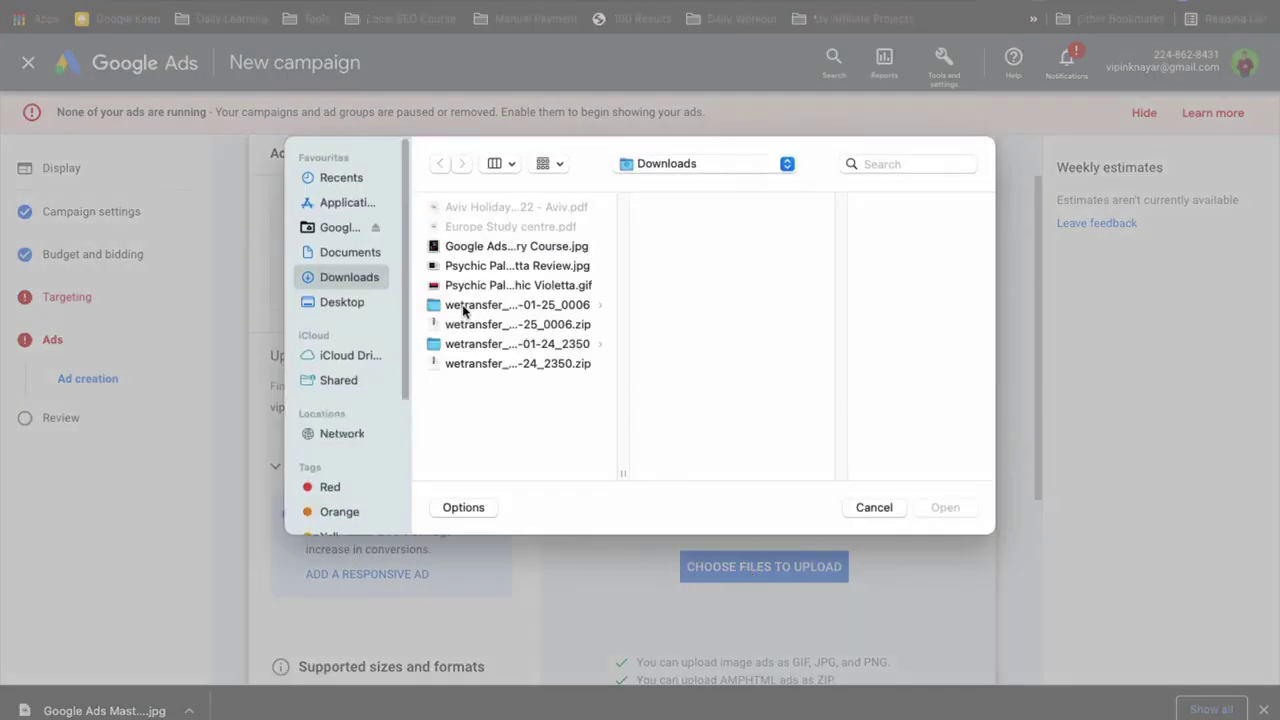
pyautogui.click(482, 248)
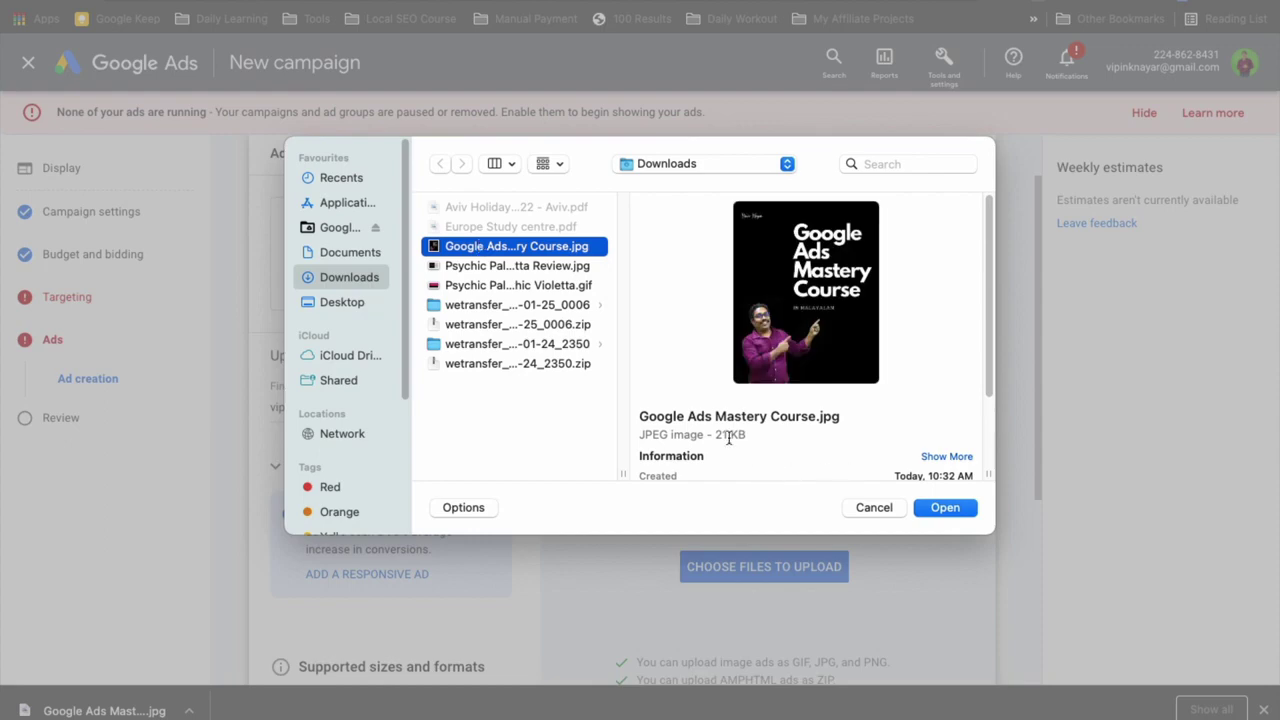
pyautogui.click(944, 508)
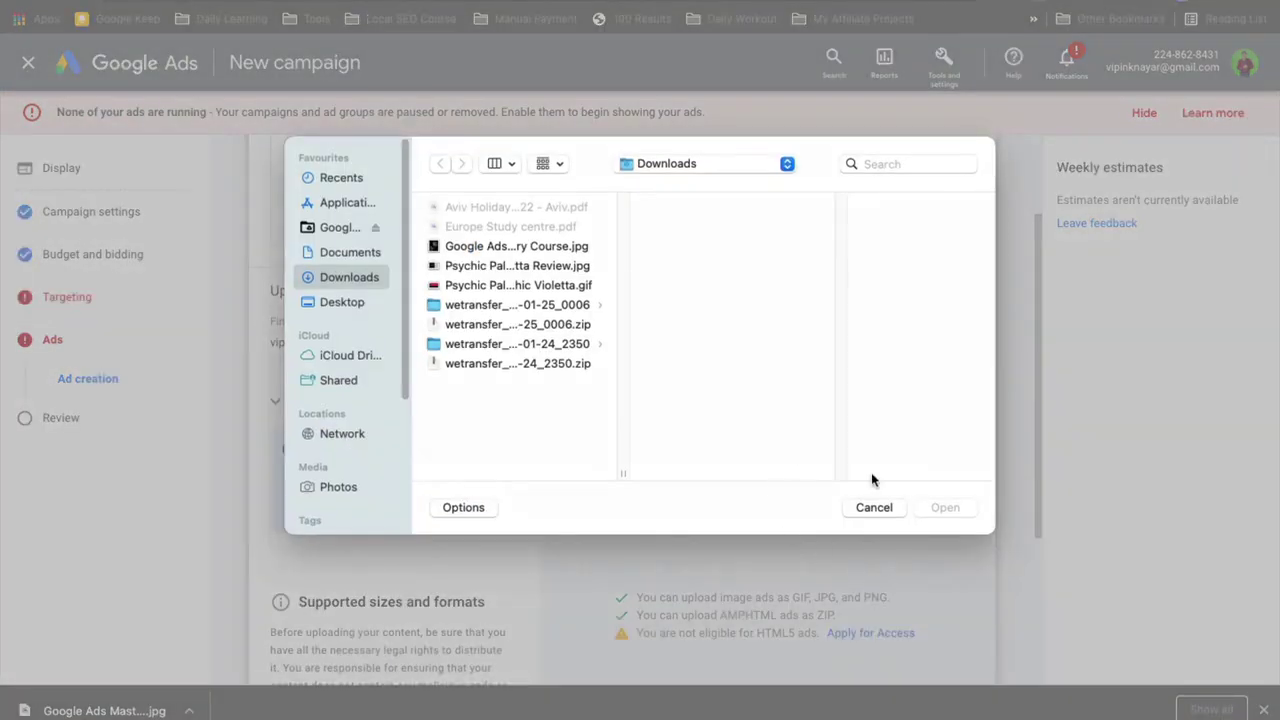
pyautogui.click(870, 506)
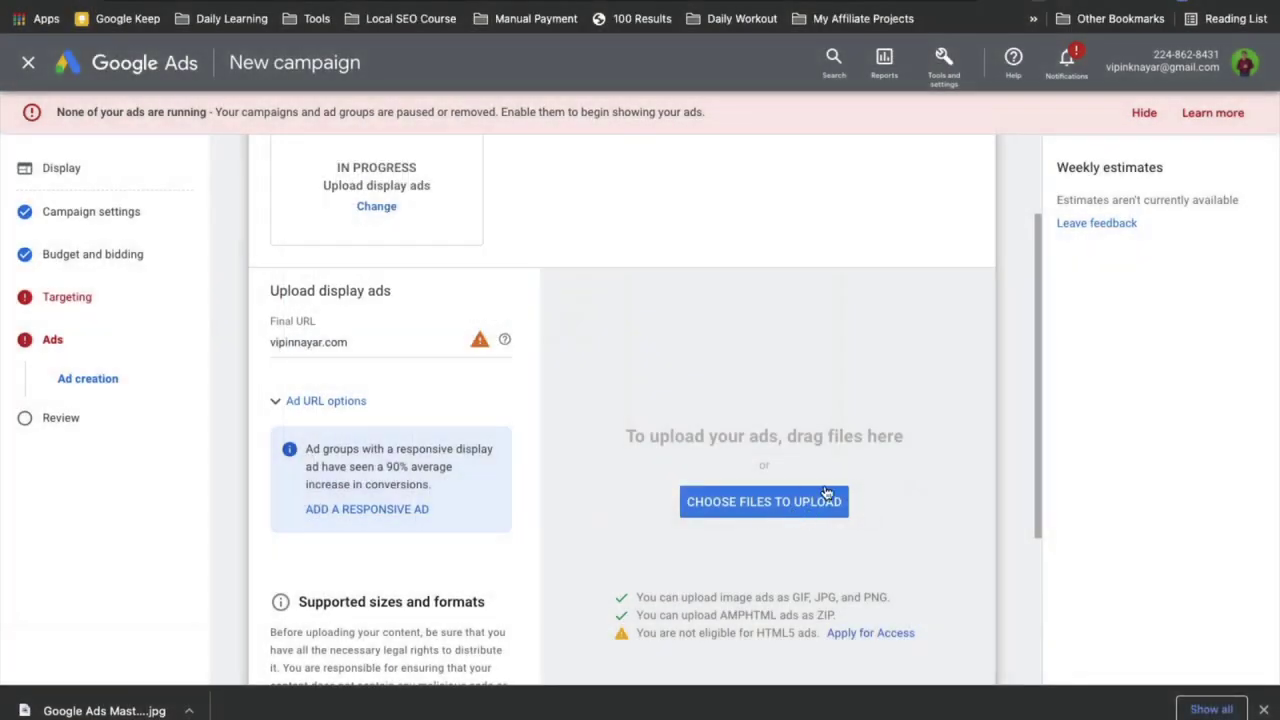
pyautogui.scroll(-1, 830, 538)
pyautogui.scroll(-2, 830, 538)
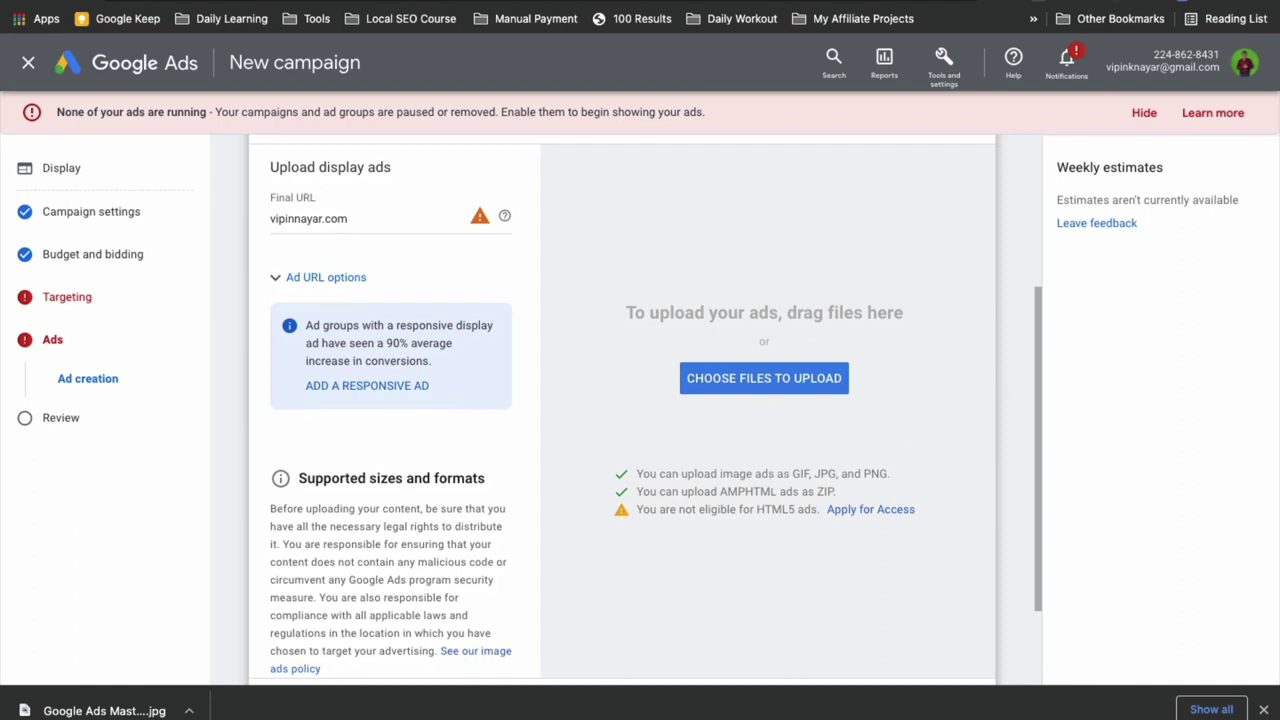
# - Search Google for "compress image online" in a new browser tab and open the Compress JPEG site
pyautogui.hotkey('ctrl', 't')
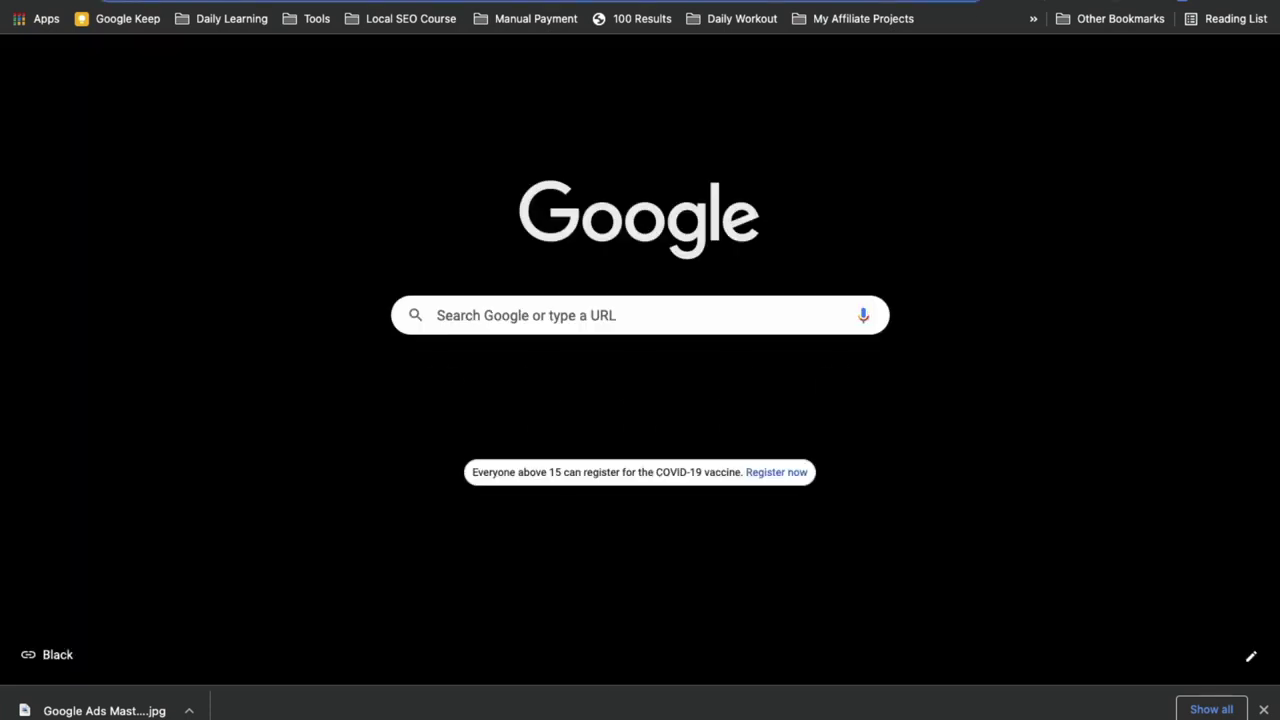
pyautogui.write('comp')
pyautogui.write('ress image')
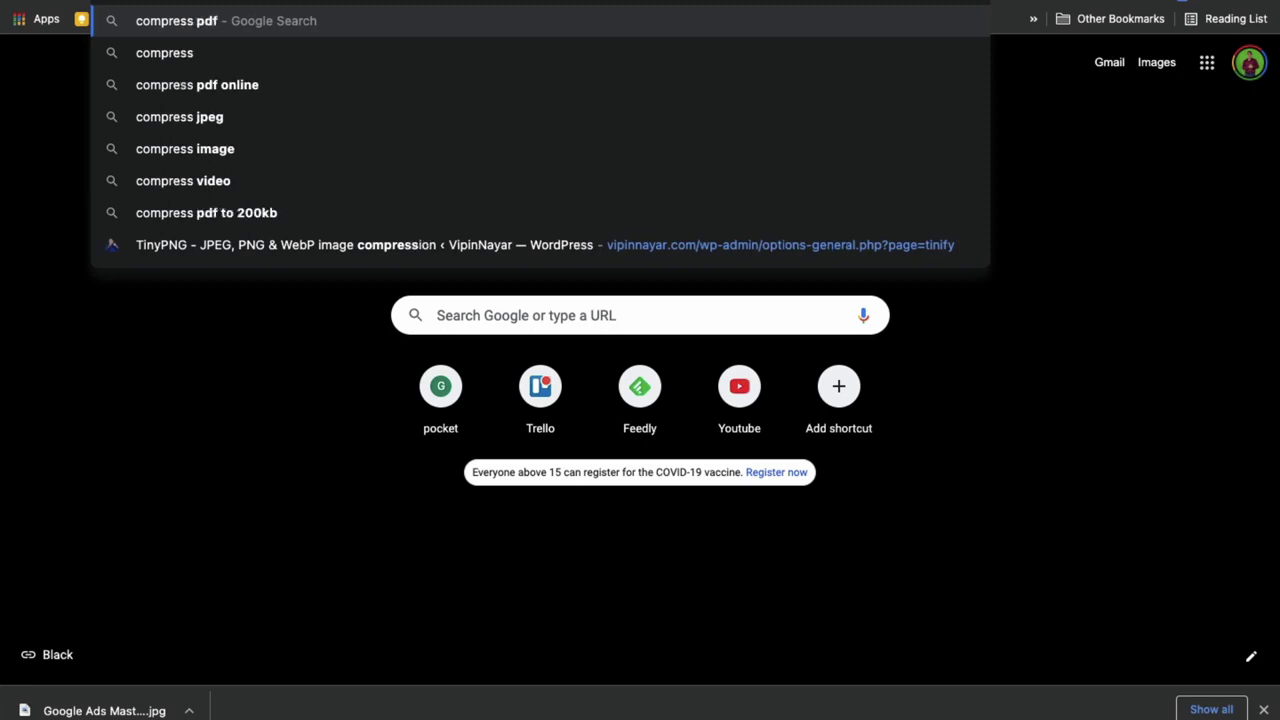
pyautogui.write(' online')
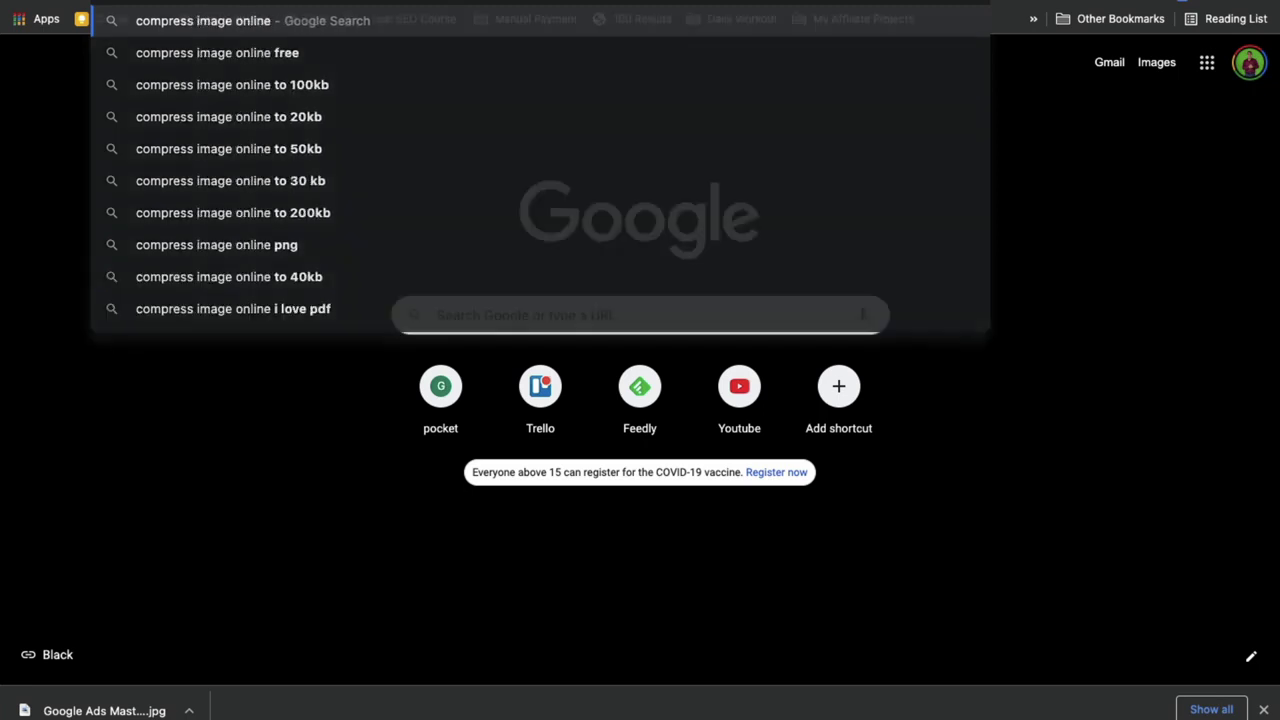
pyautogui.press('Return')
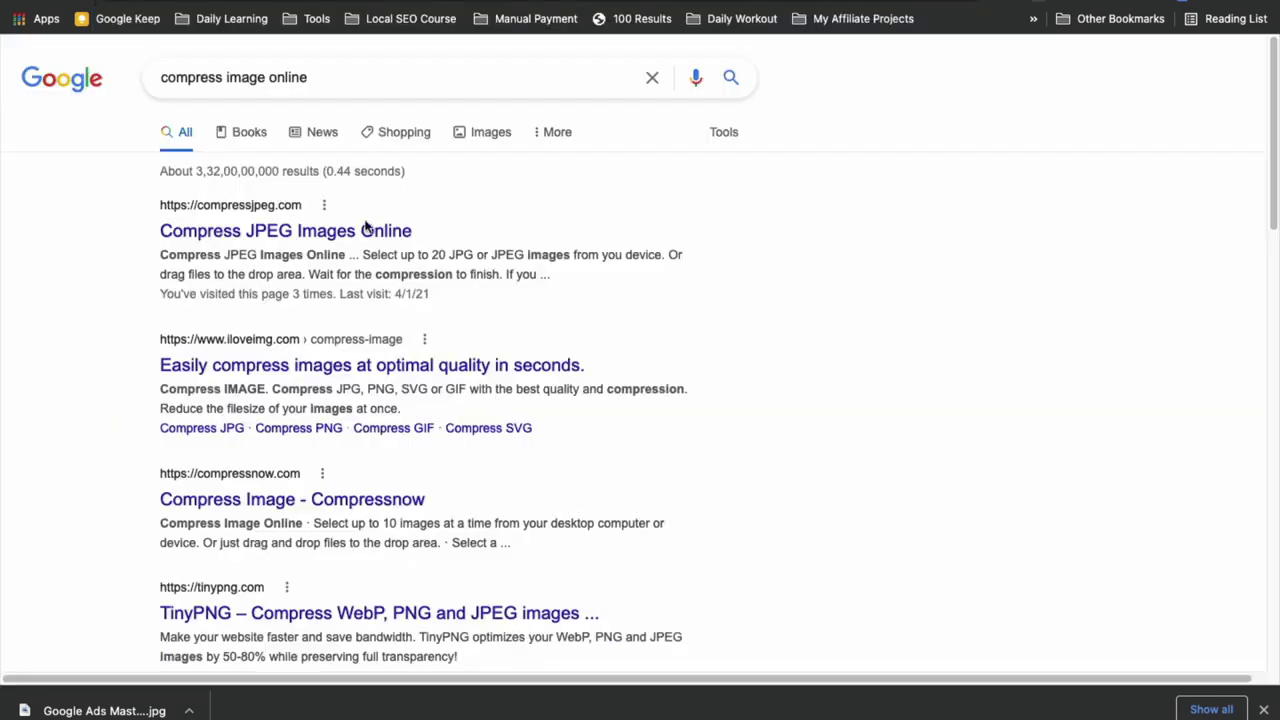
pyautogui.click(265, 231)
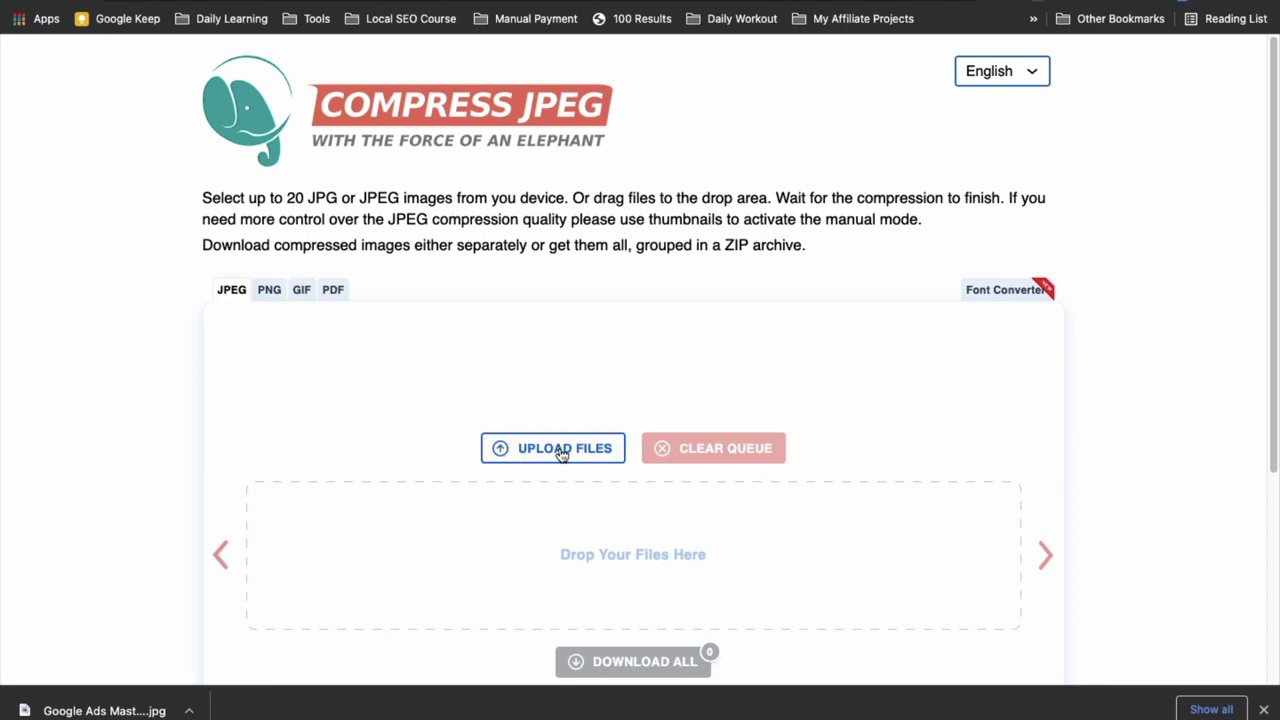
# - Compress Google Ads Mastery Course.jpg from Downloads with Compress JPEG and download the compressed copy
pyautogui.click(561, 450)
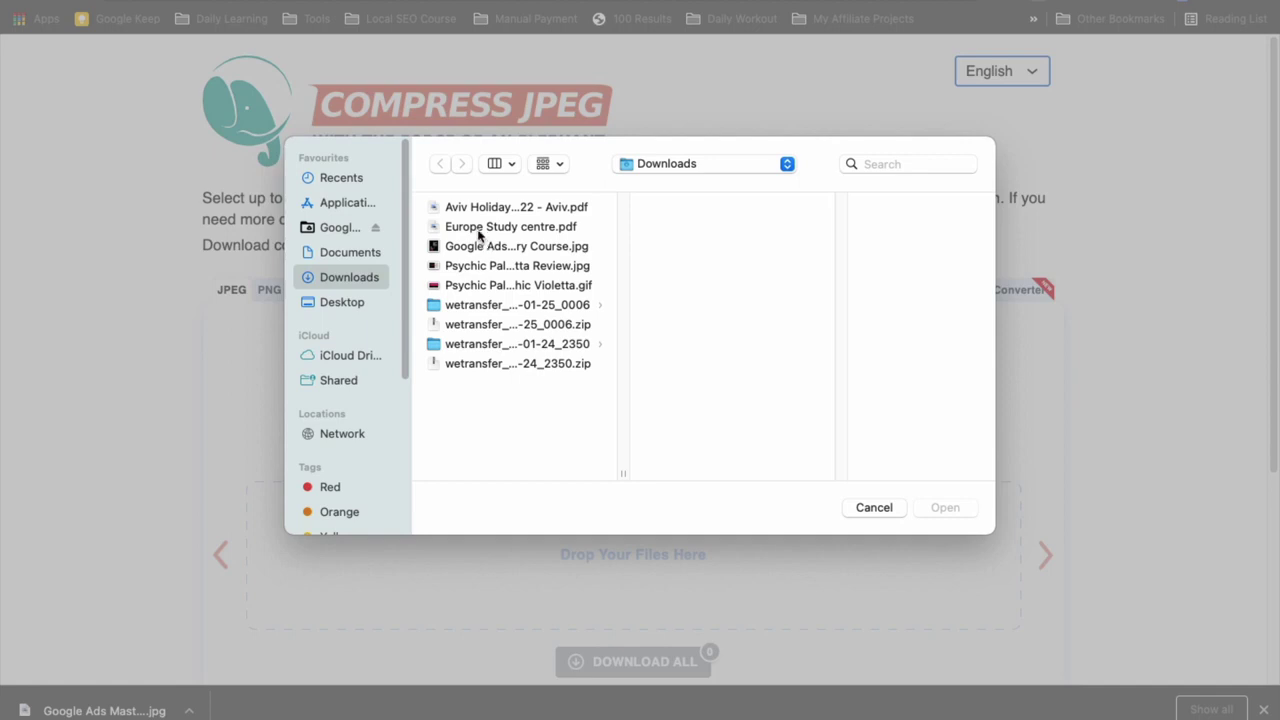
pyautogui.click(477, 250)
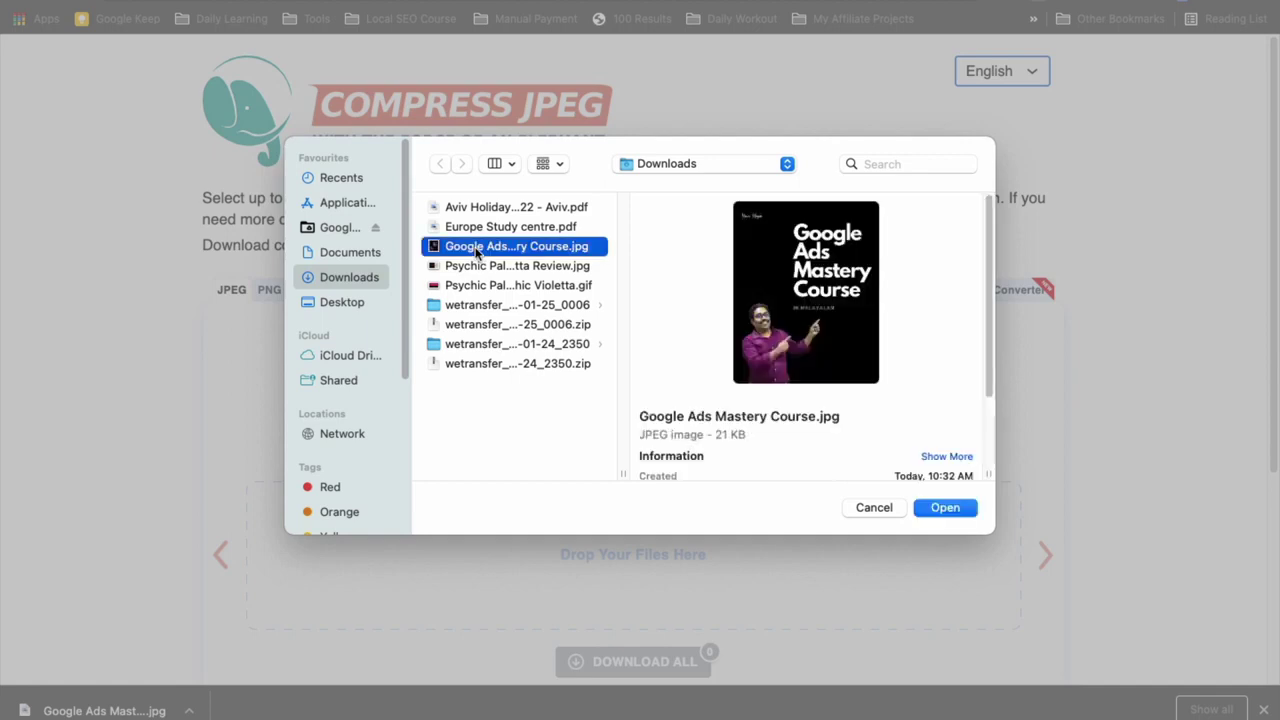
pyautogui.click(945, 508)
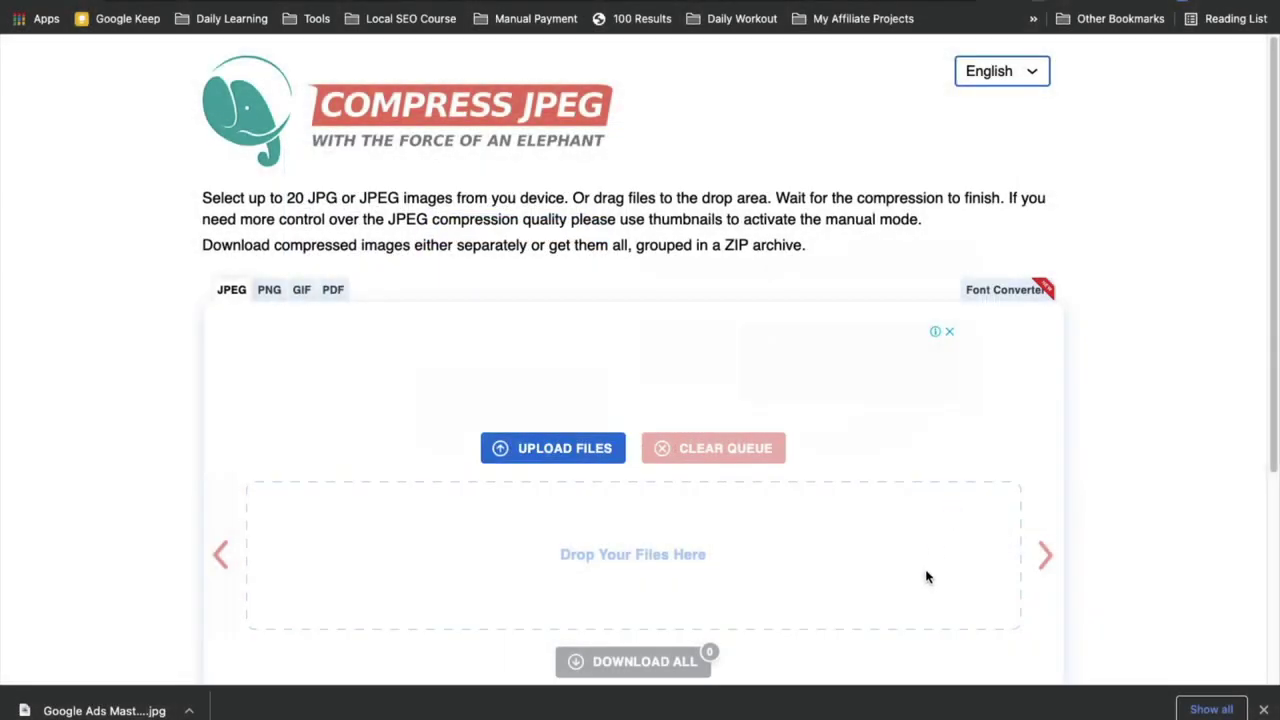
pyautogui.scroll(-3, 526, 586)
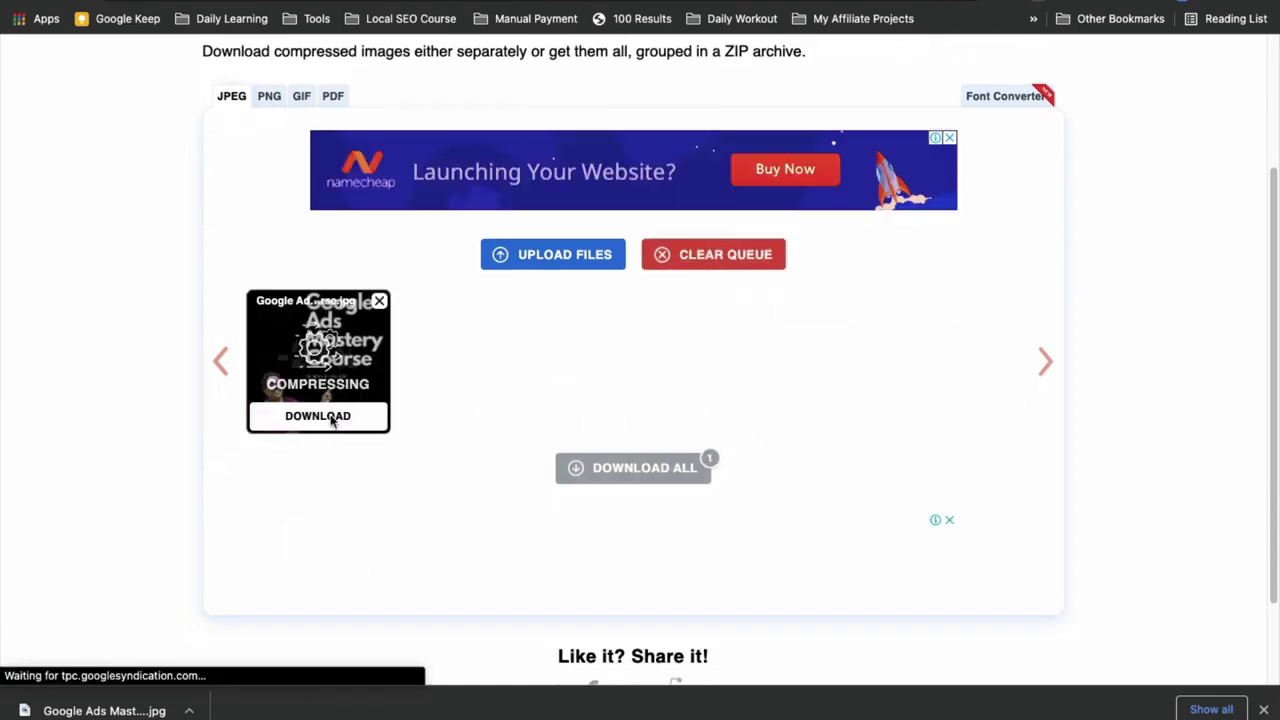
pyautogui.click(320, 416)
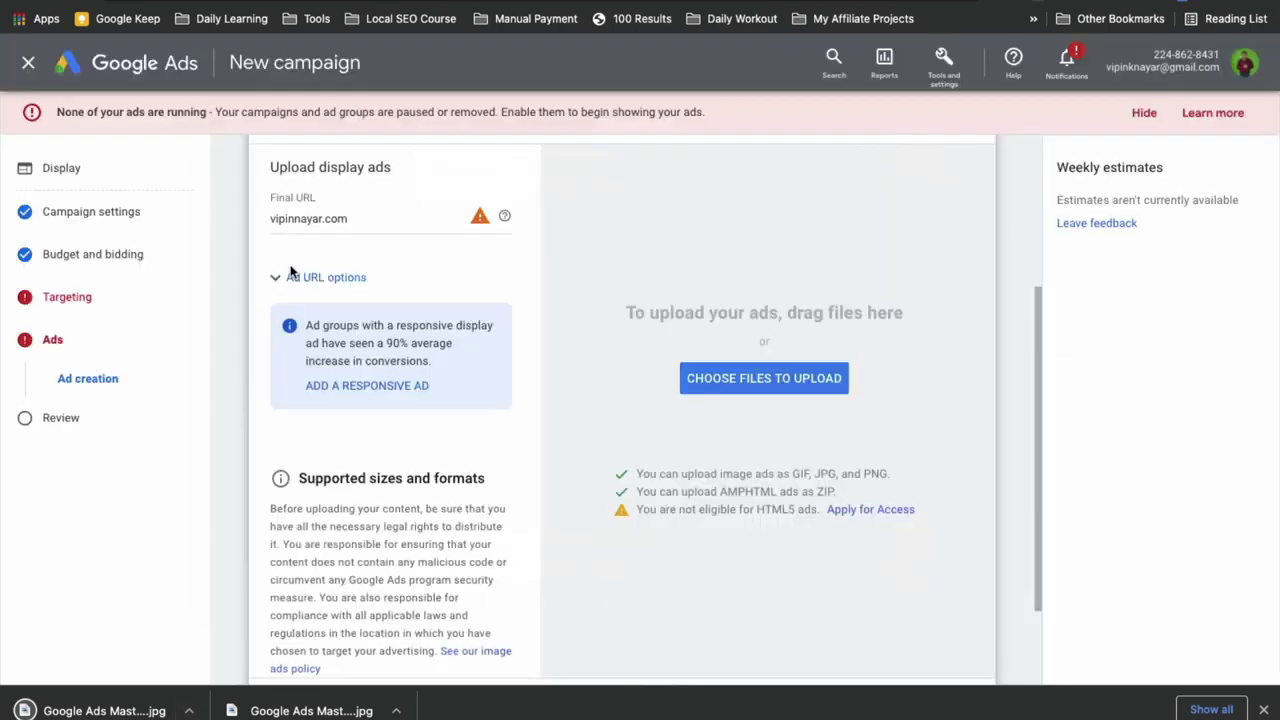
# - Reveal the compressed Google Ads Mastery Course-min.jpg in Finder and upload it as a display ad in the Google Ads campaign
pyautogui.click(187, 710)
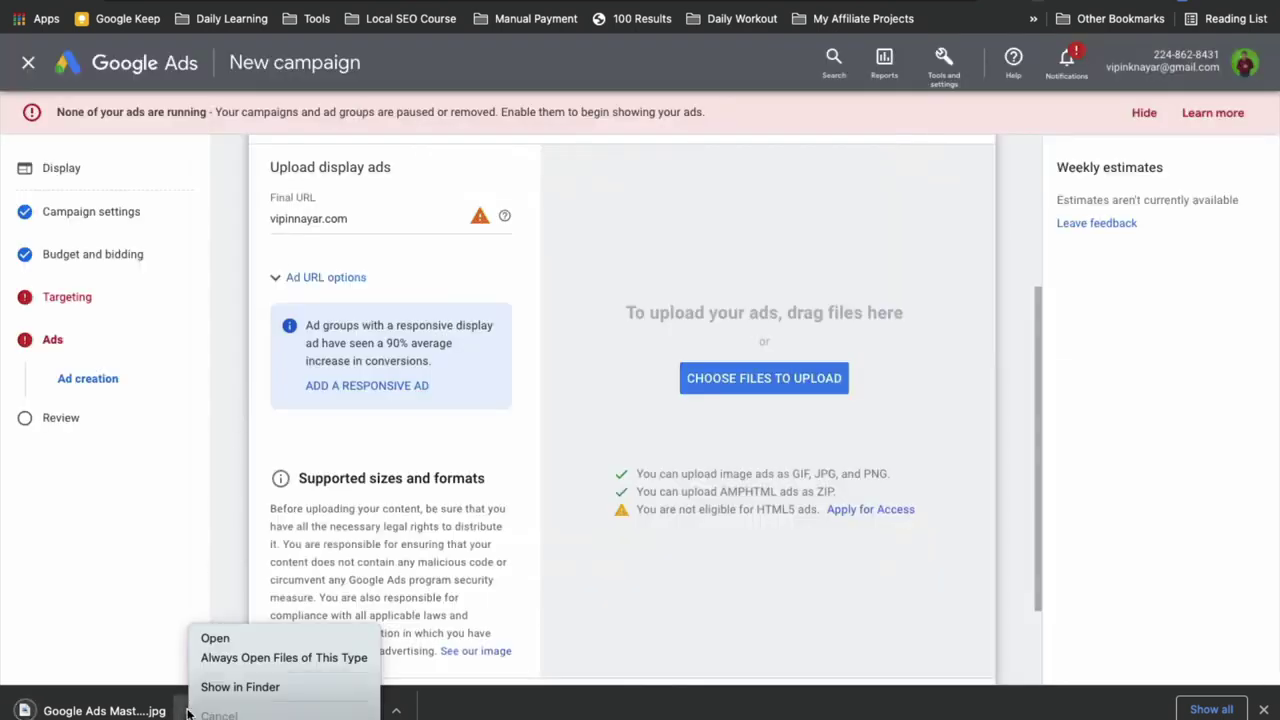
pyautogui.click(235, 686)
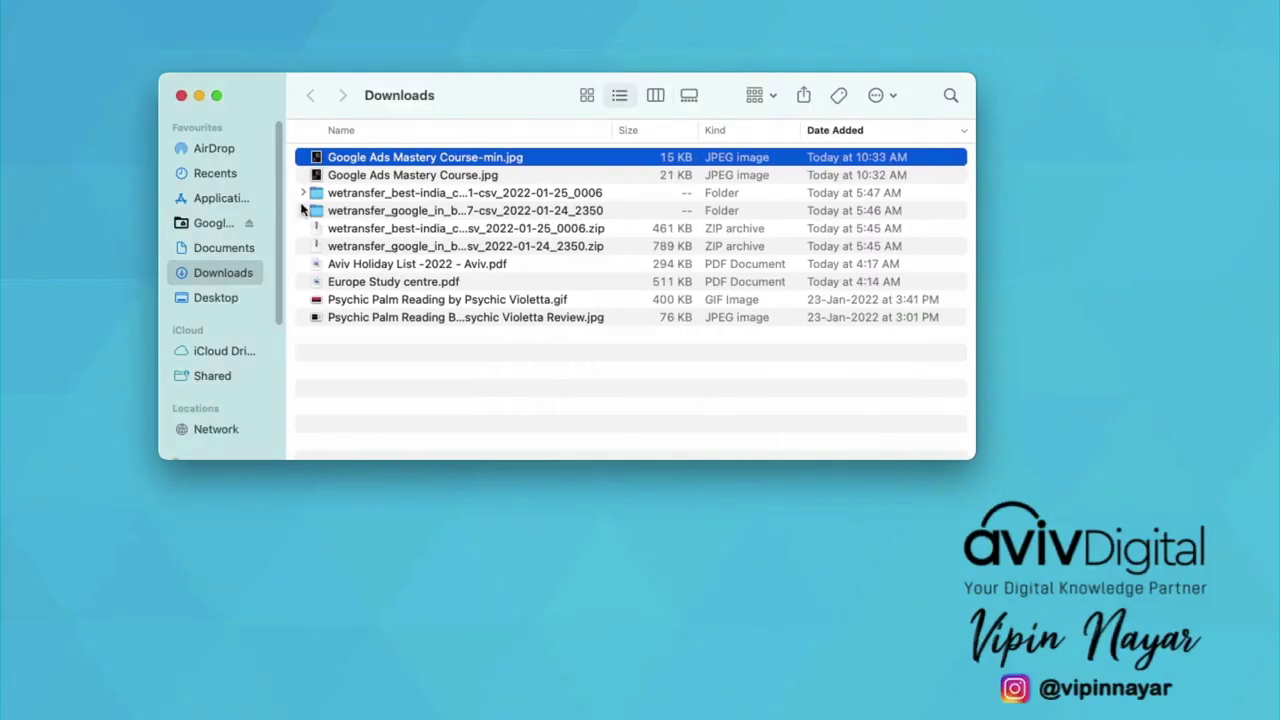
pyautogui.moveTo(370, 163); pyautogui.dragTo(686, 460)
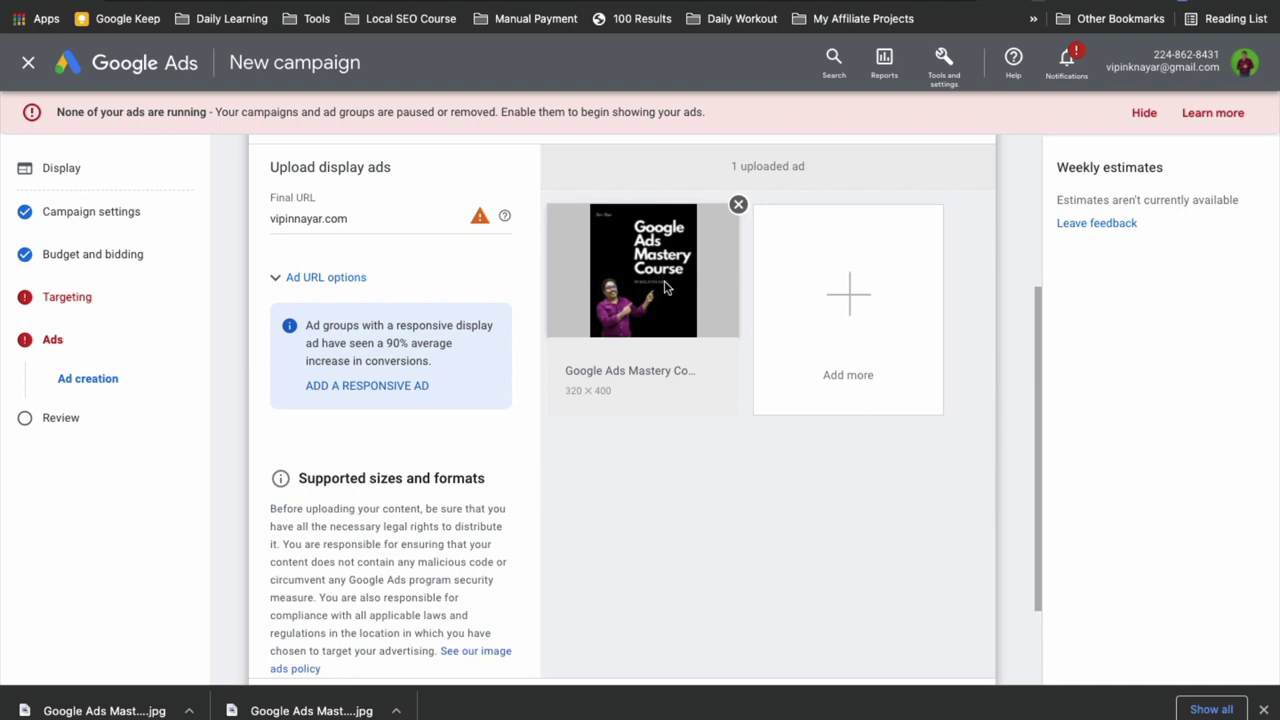
# - Expand the ad URL options to review the tracking fields, leave them empty, and create the uploaded display ad
pyautogui.click(275, 282)
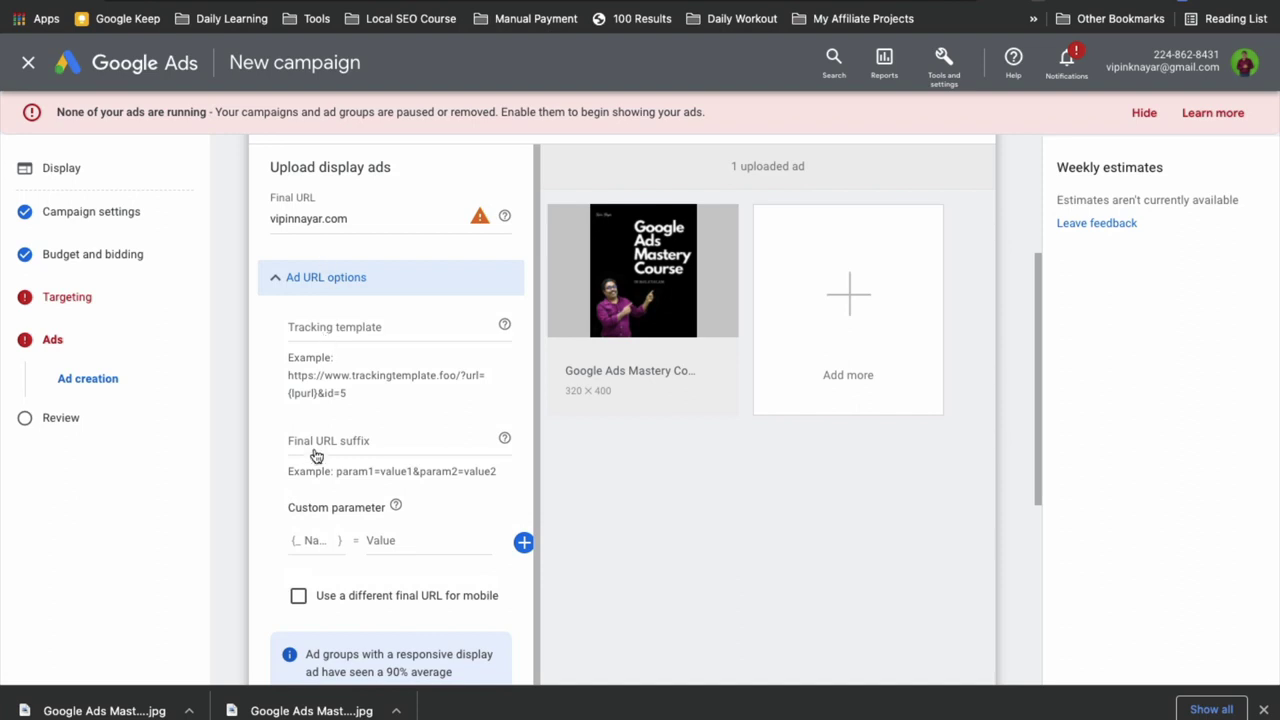
pyautogui.scroll(-1, 310, 520)
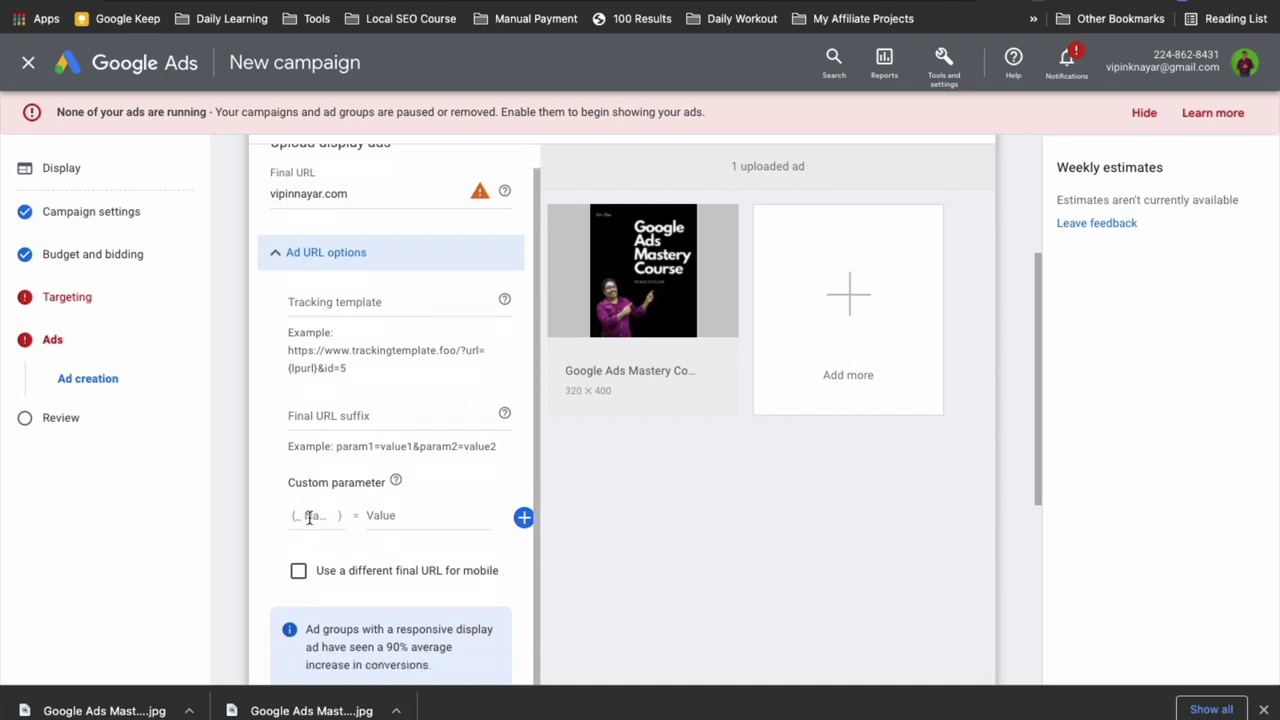
pyautogui.click(298, 305)
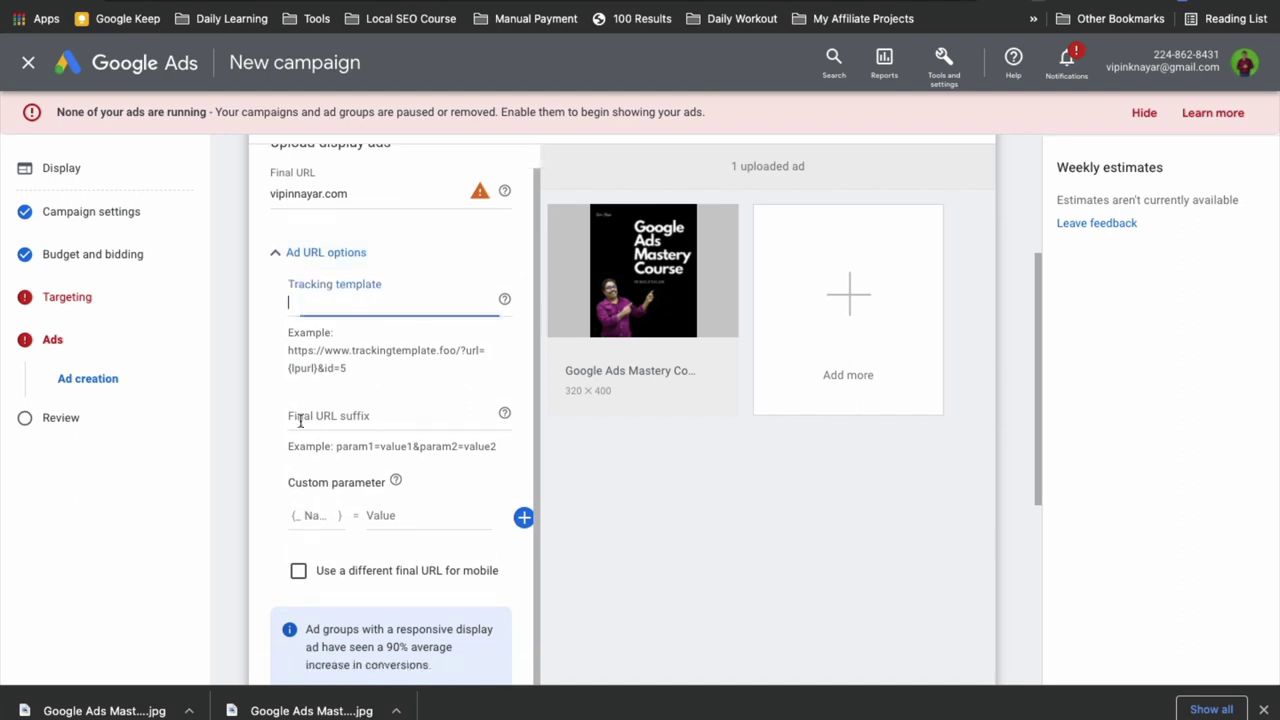
pyautogui.scroll(-1, 302, 568)
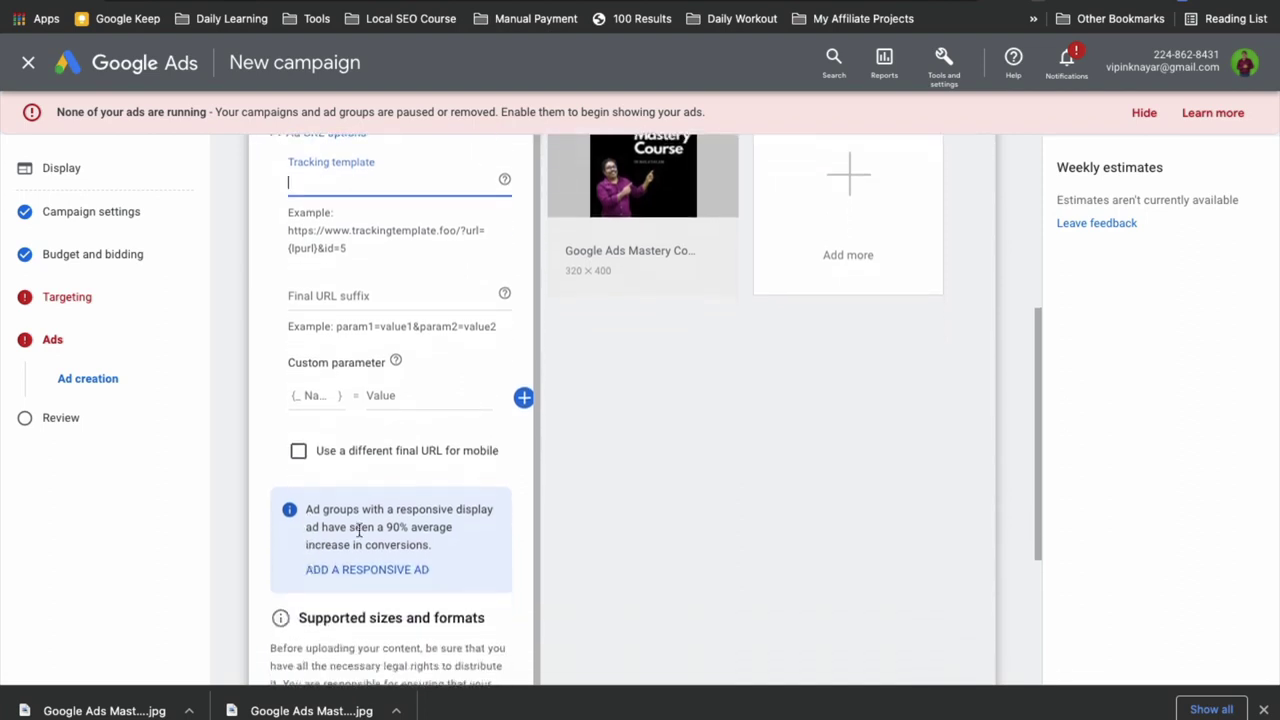
pyautogui.scroll(-3, 357, 534)
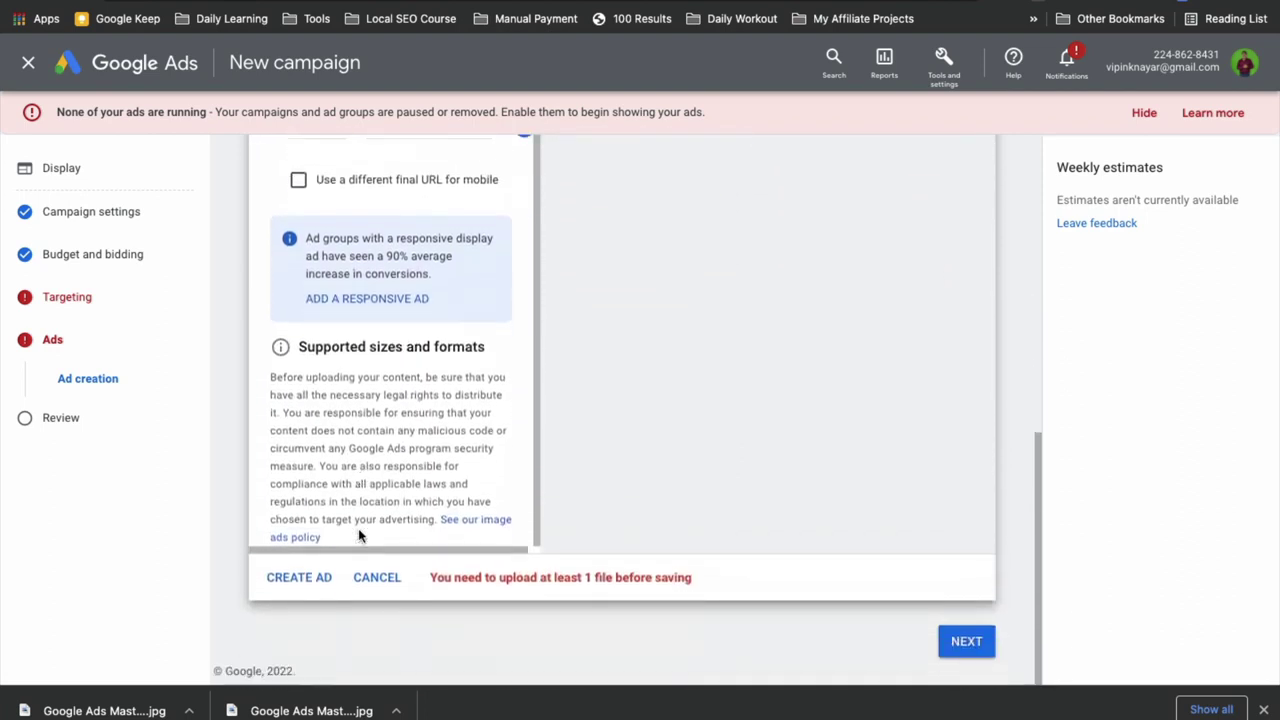
pyautogui.click(303, 577)
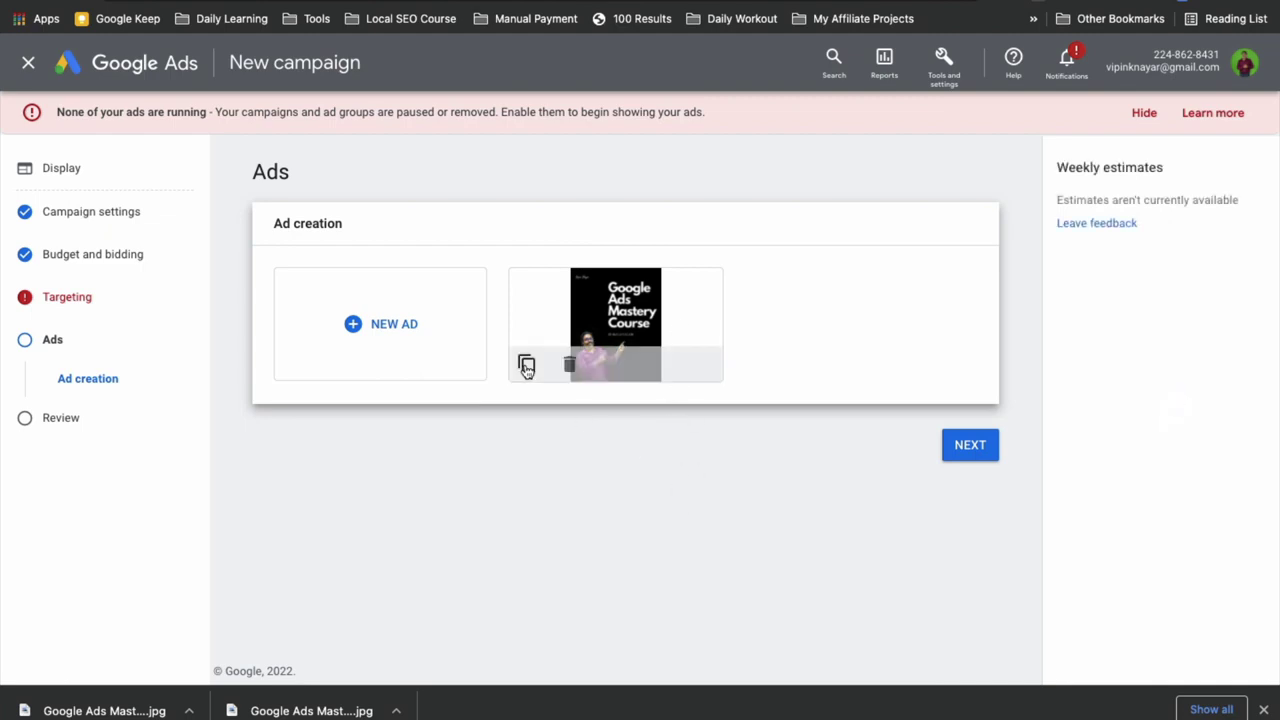
# - Start a new responsive display ad and enter the website's domain name as the business name
pyautogui.click(406, 332)
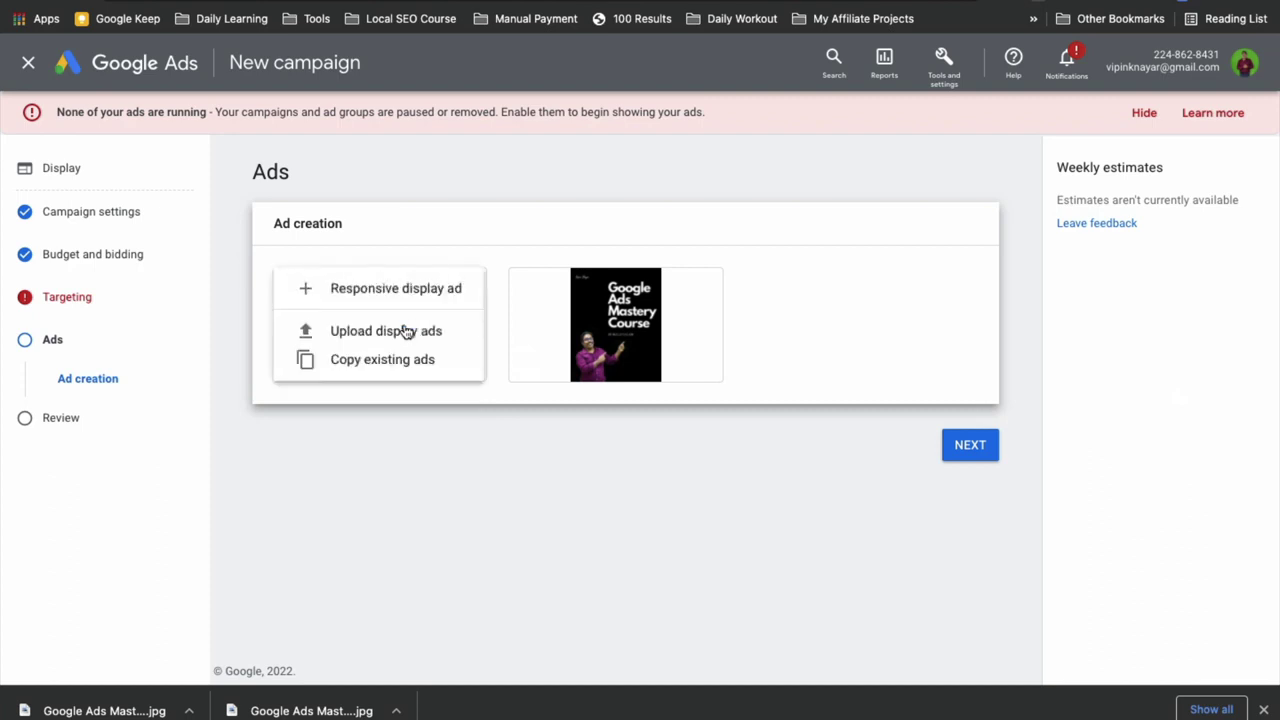
pyautogui.click(381, 291)
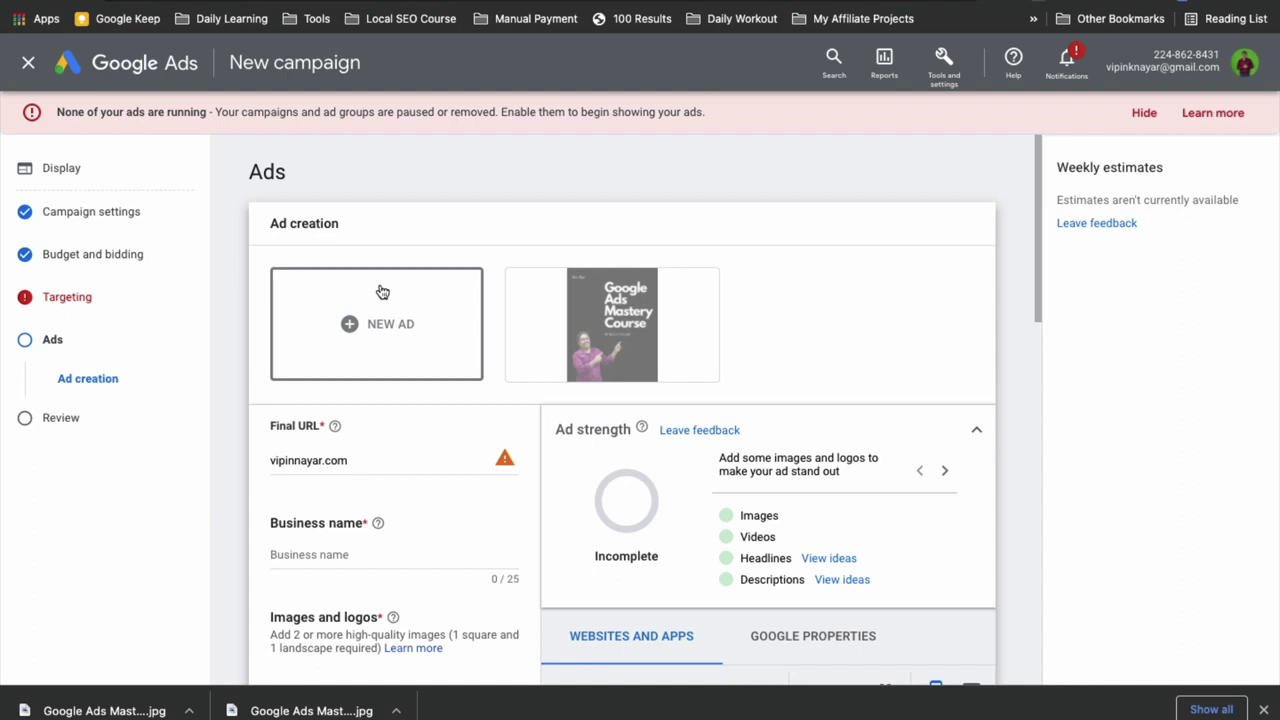
pyautogui.scroll(-2, 381, 291)
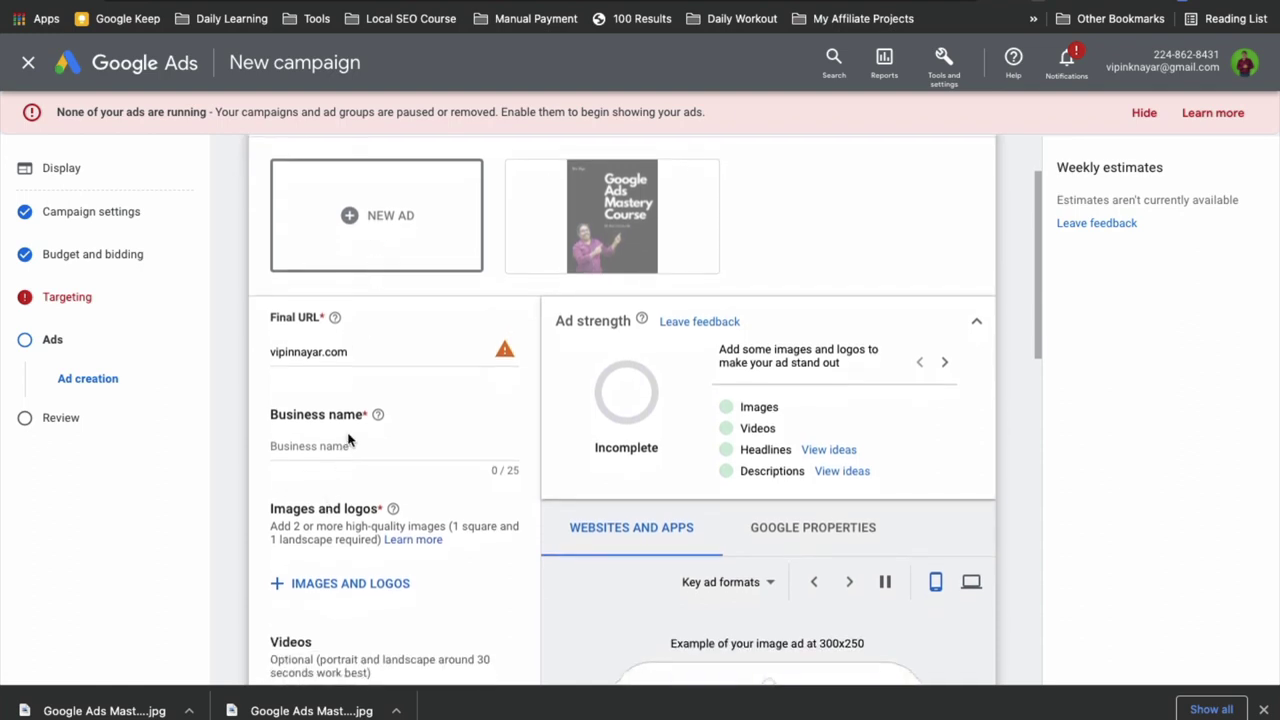
pyautogui.click(346, 446)
pyautogui.write('vipin')
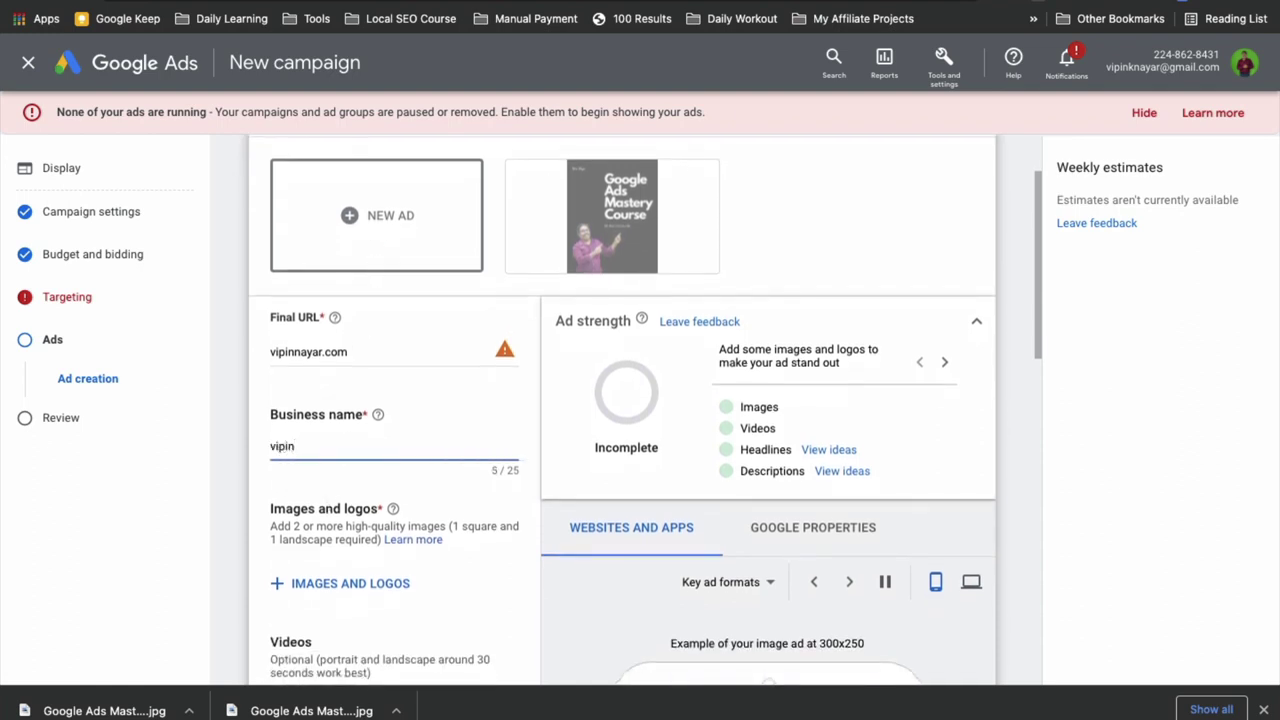
pyautogui.press('BackSpace')
pyautogui.write('VipinNayar.com')
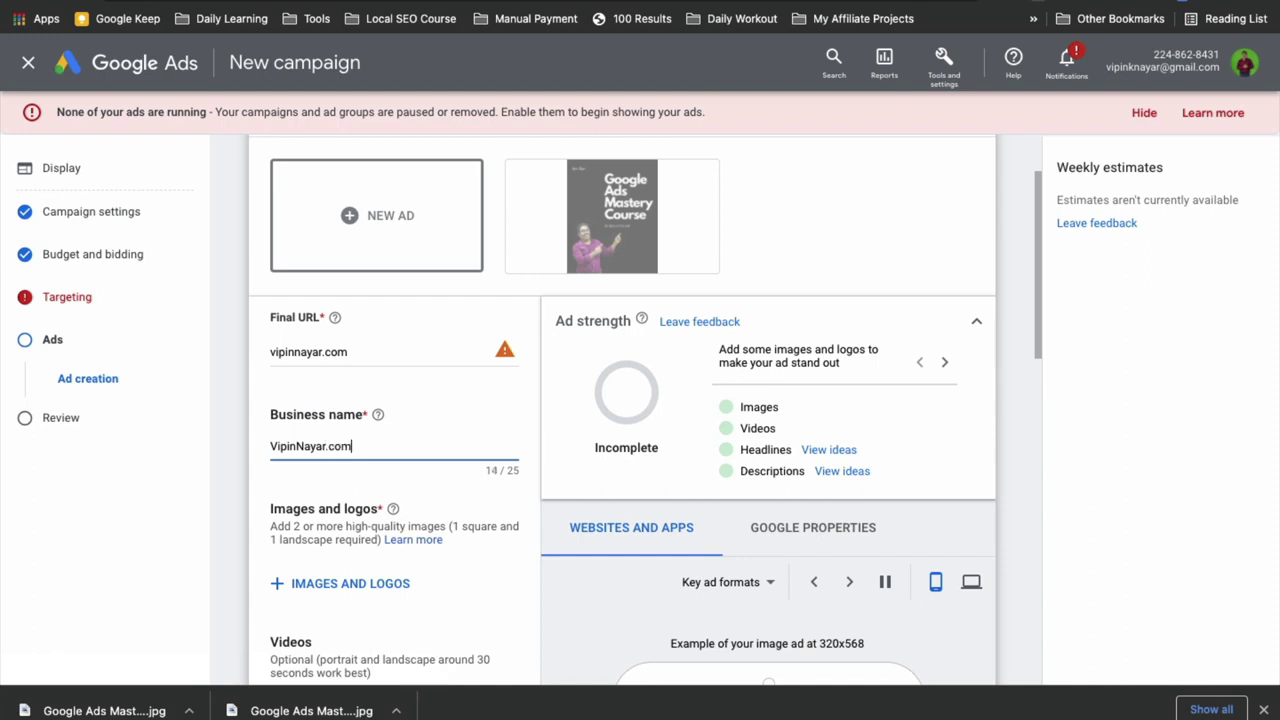
# - Add the Digital Marketing Course image from the website scan, shifting the 1.91:1 crop up to frame the title, and select both ratios
pyautogui.scroll(-1, 343, 491)
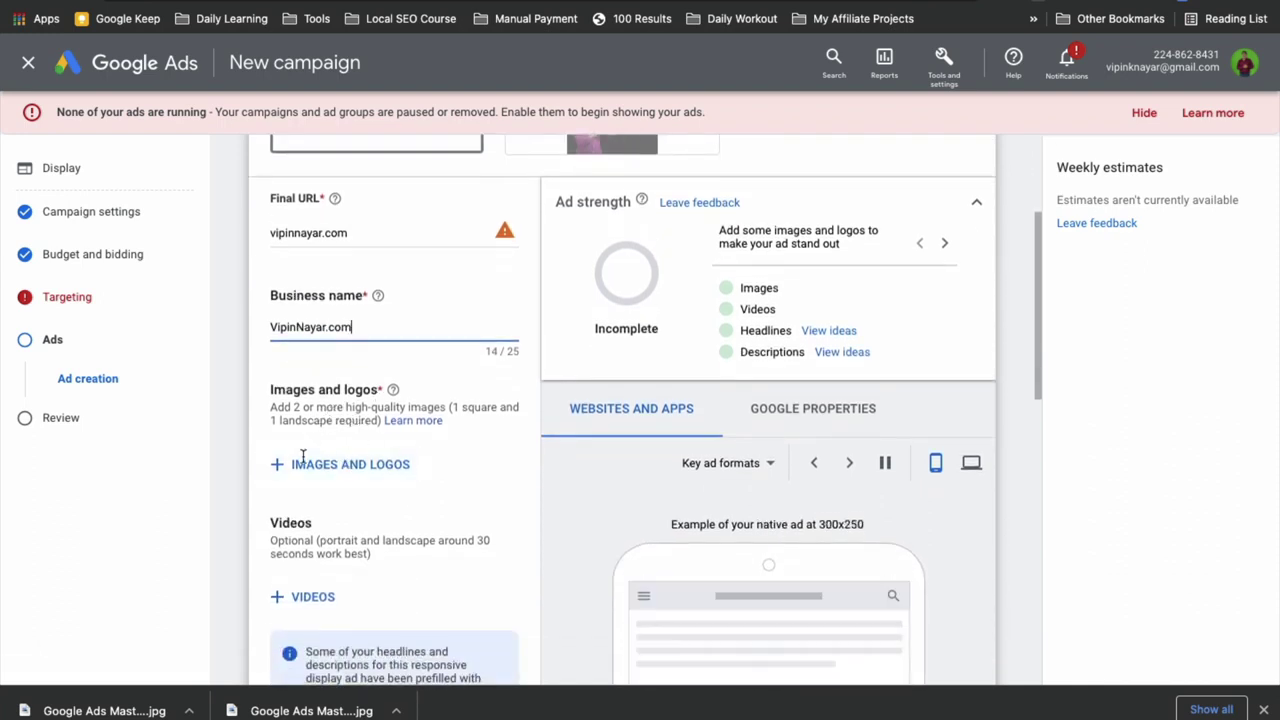
pyautogui.click(312, 472)
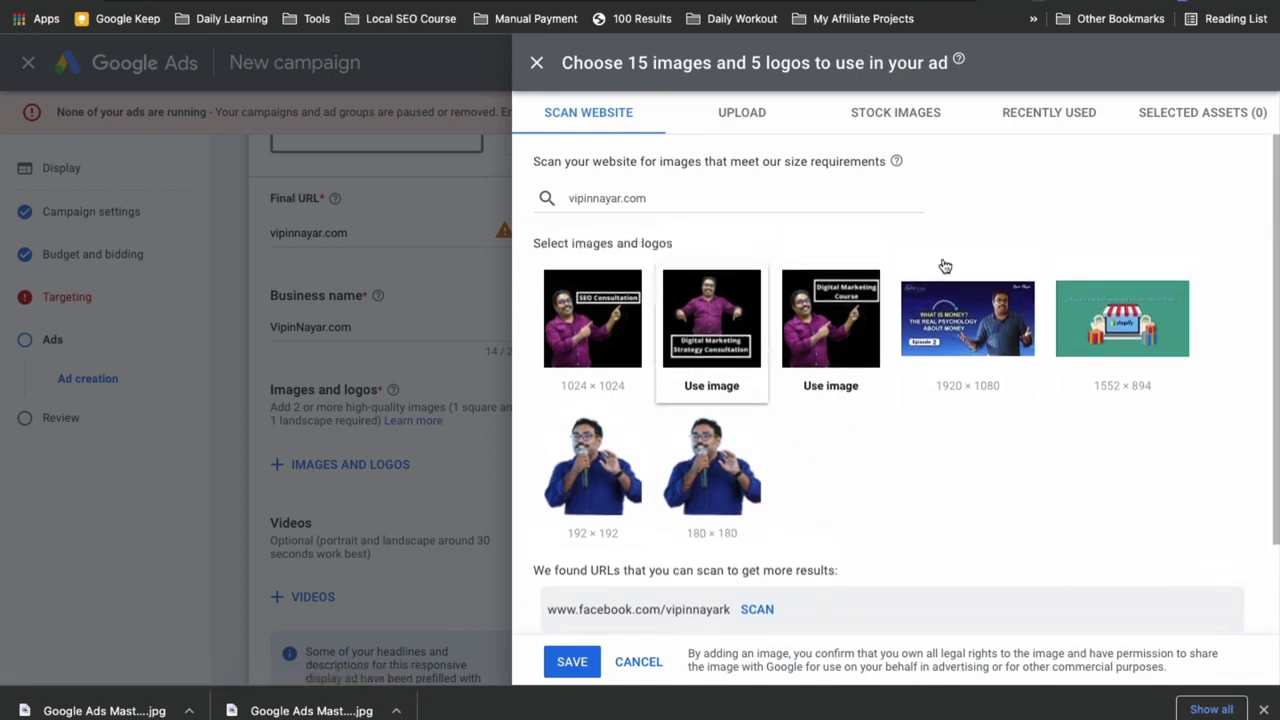
pyautogui.click(851, 388)
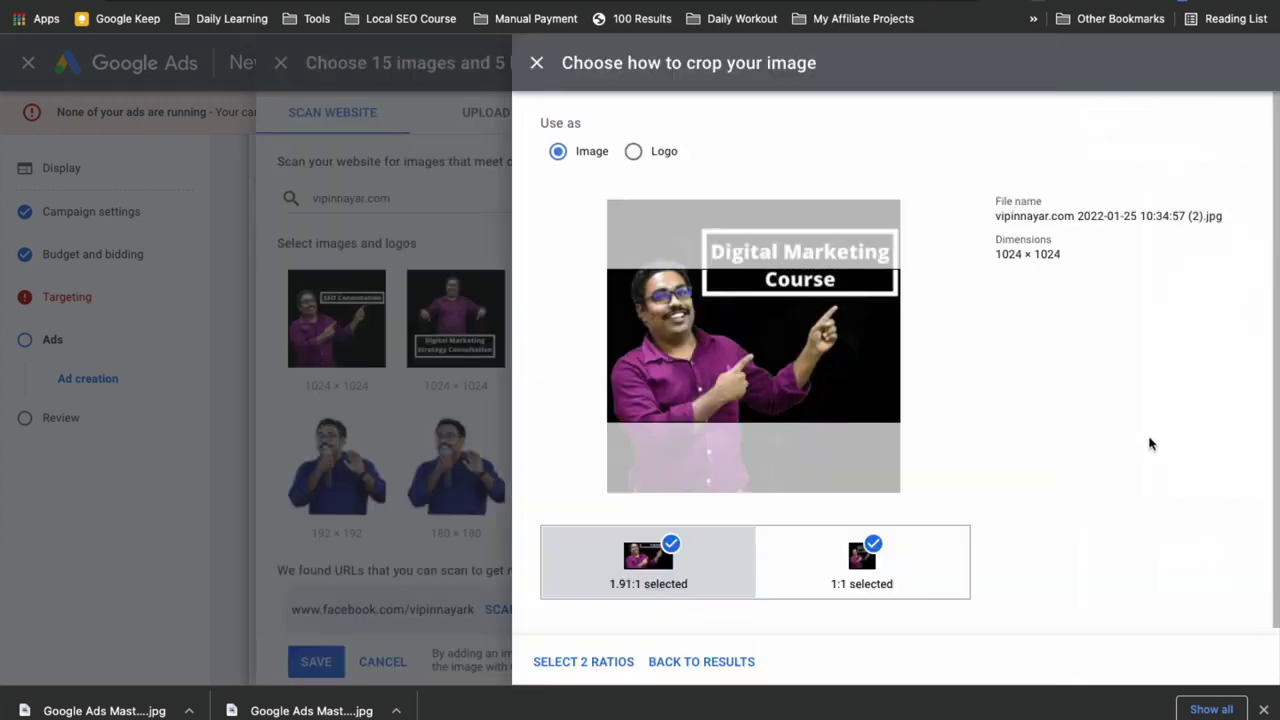
pyautogui.moveTo(814, 358); pyautogui.dragTo(812, 287)
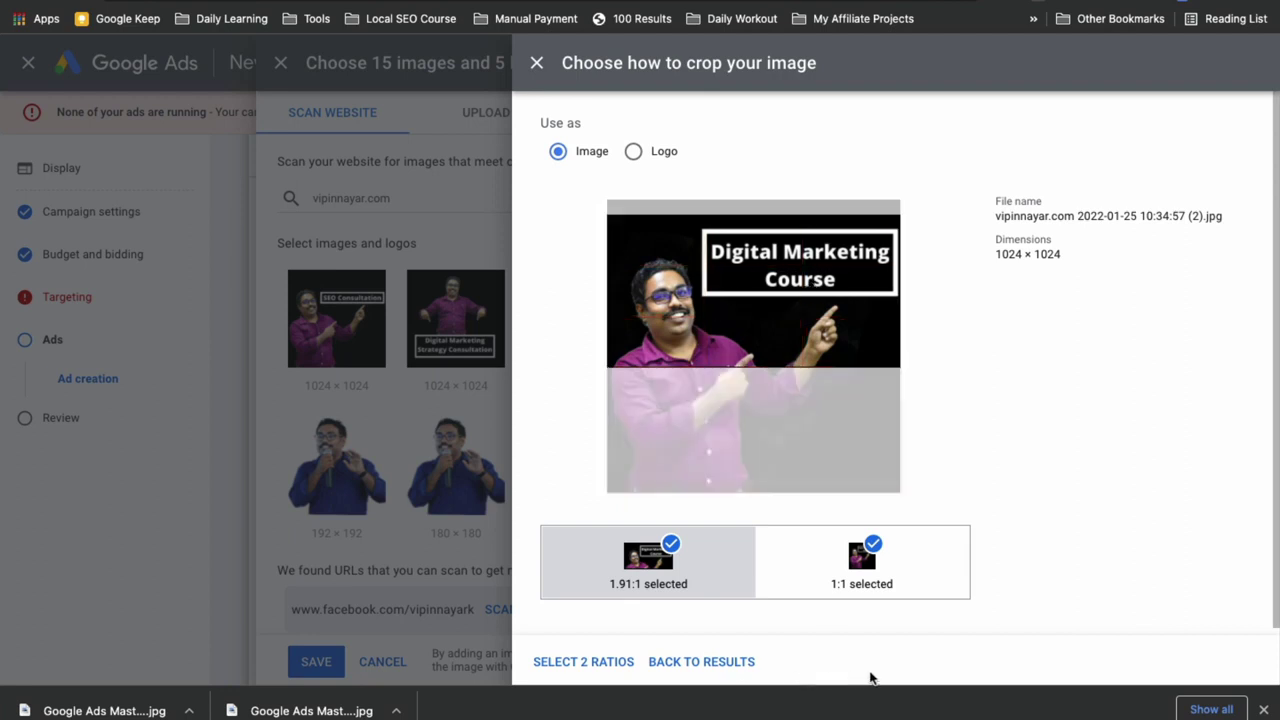
pyautogui.click(586, 664)
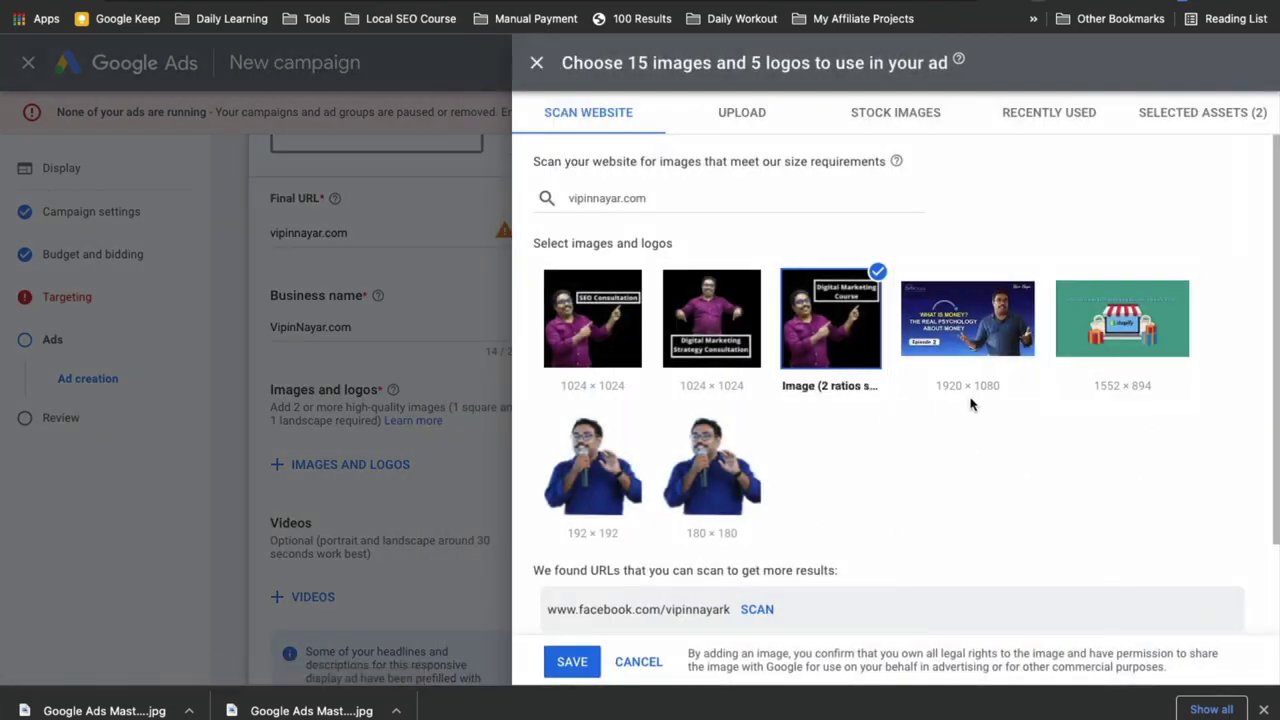
pyautogui.click(728, 537)
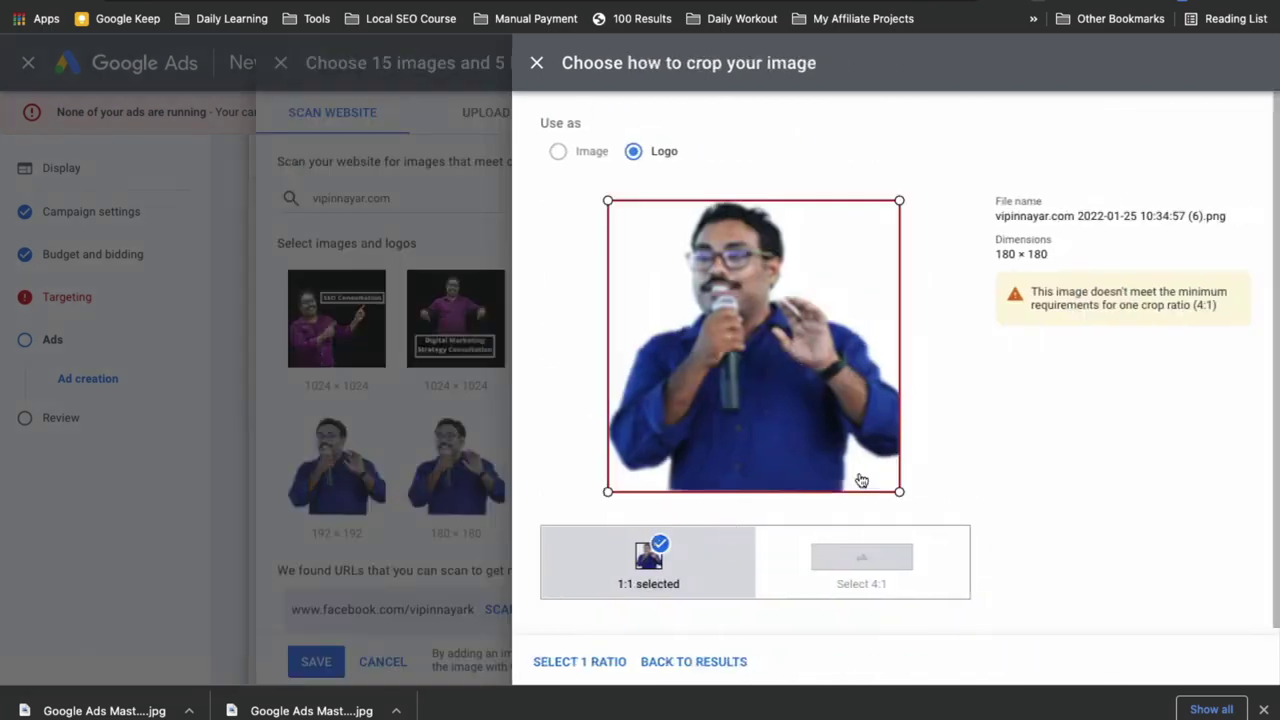
pyautogui.click(755, 334)
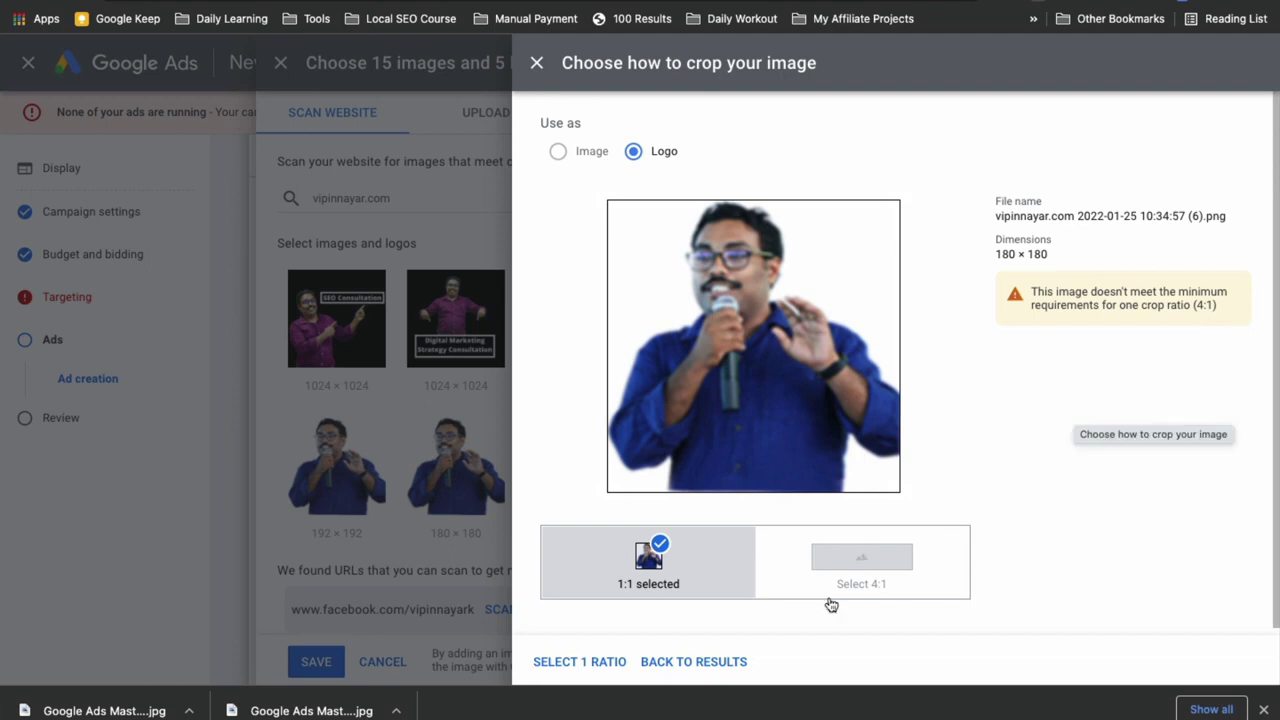
pyautogui.click(597, 668)
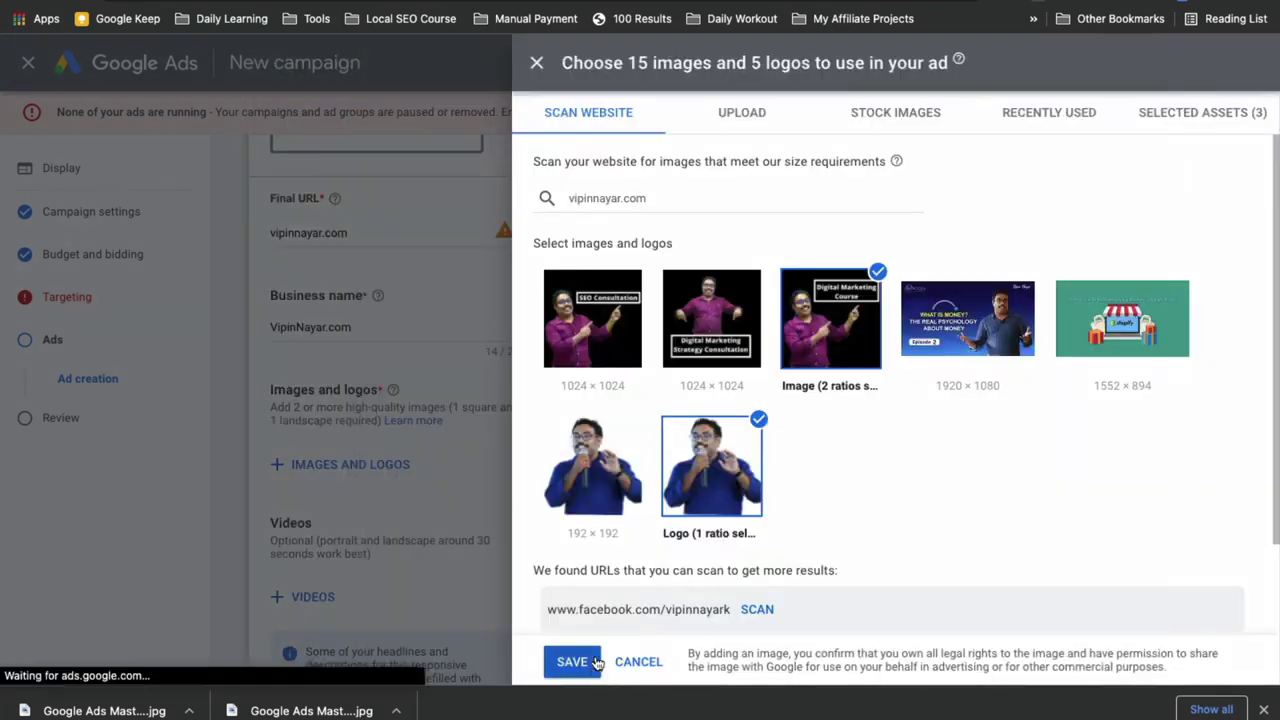
pyautogui.moveTo(734, 552)
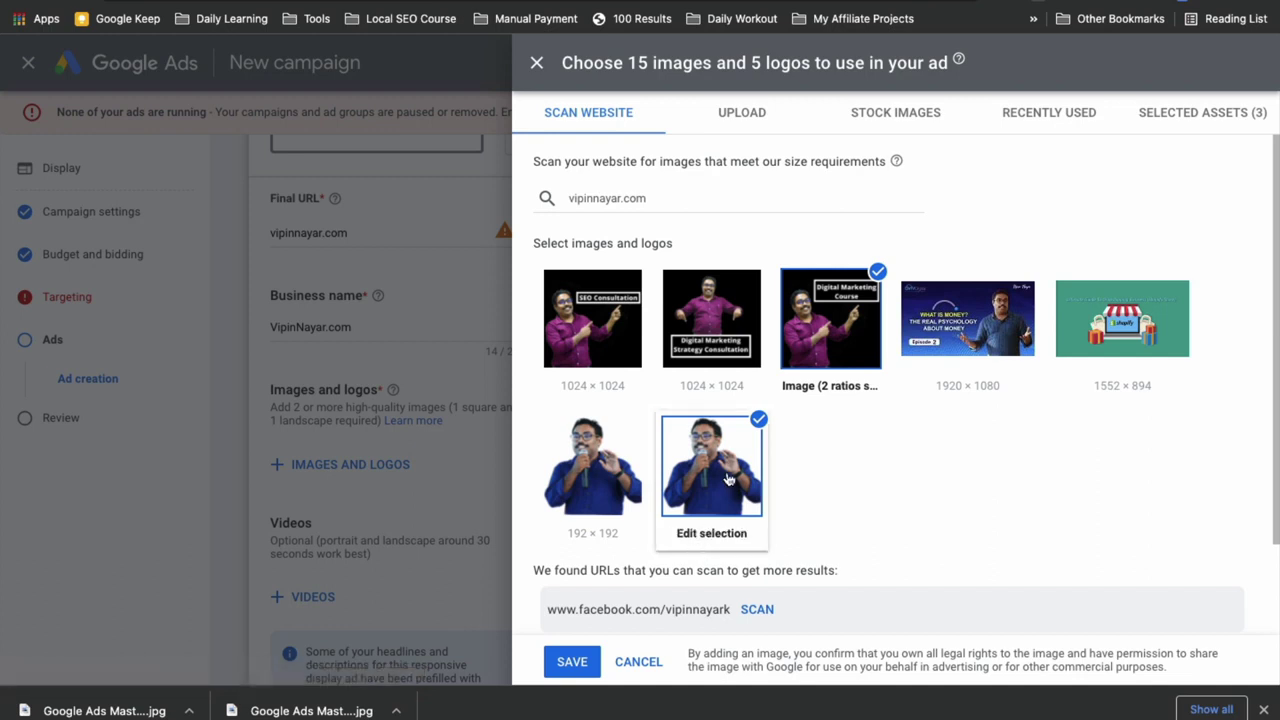
pyautogui.click(758, 420)
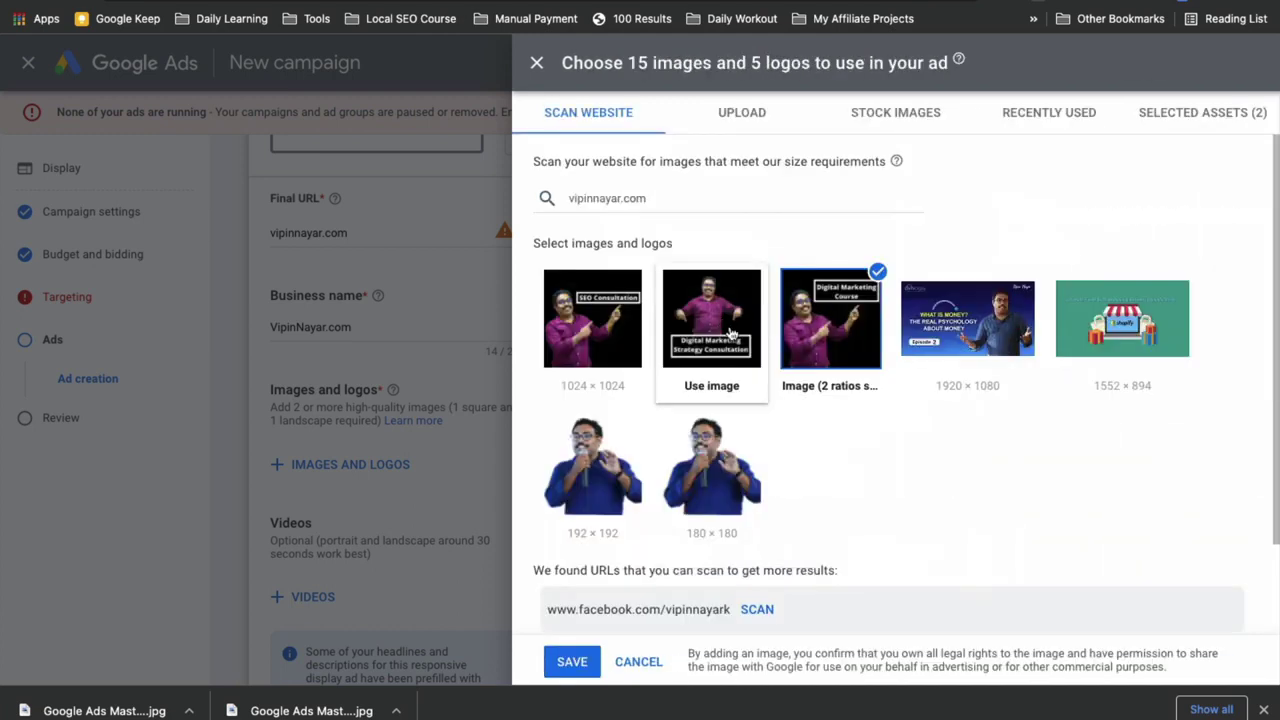
# - Use the Digital Marketing Strategy Consultation image as a logo, cropping the 1:1 ratio to the man's head and chest, and save the selected assets
pyautogui.click(705, 312)
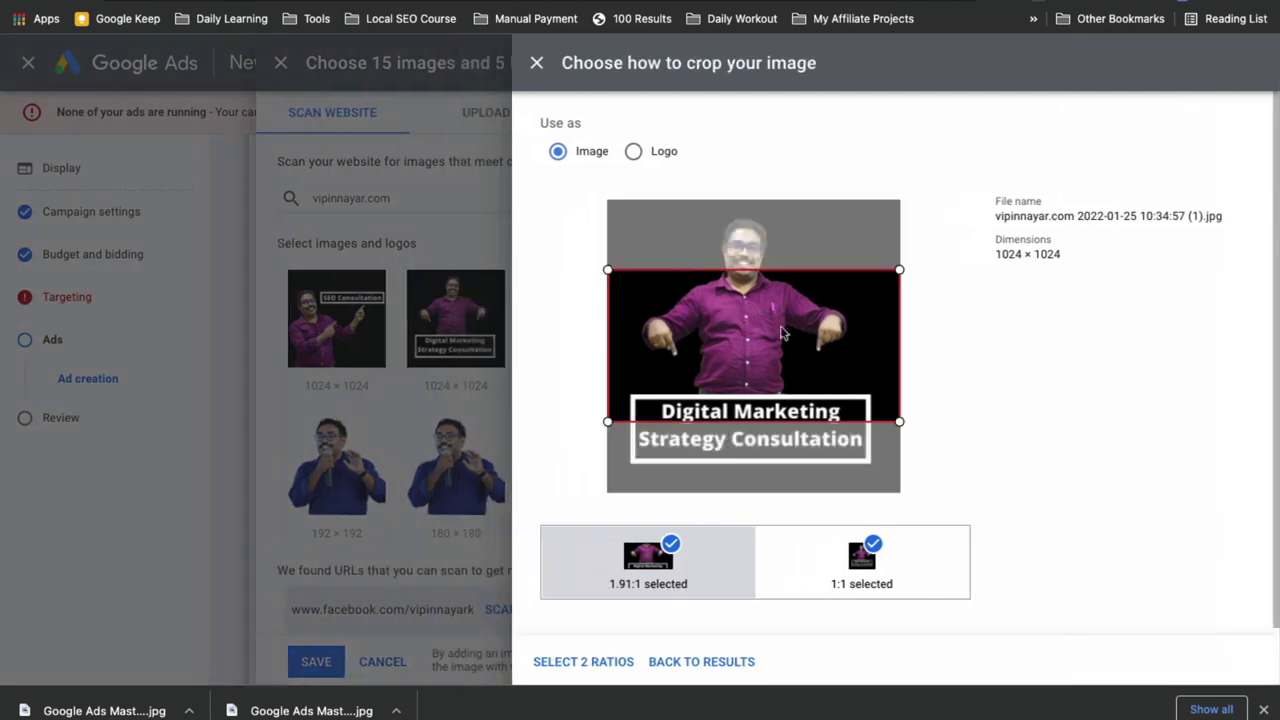
pyautogui.click(633, 151)
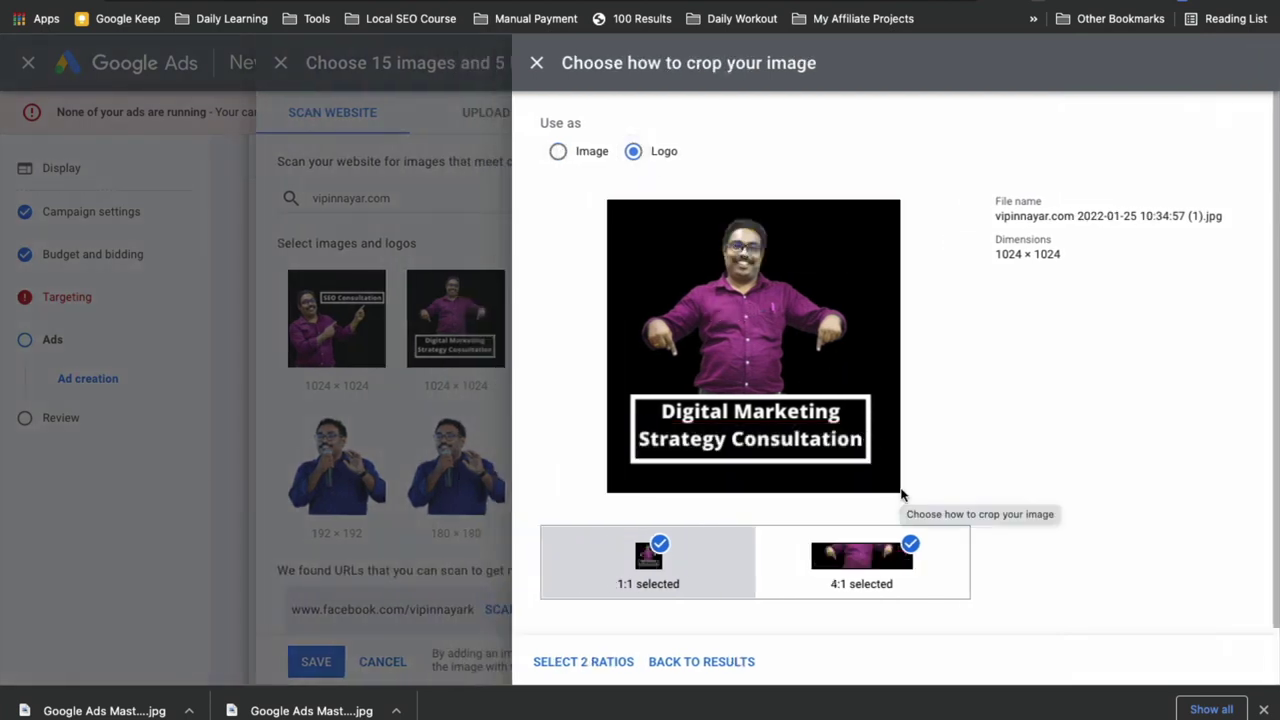
pyautogui.moveTo(899, 491); pyautogui.dragTo(788, 355)
pyautogui.moveTo(734, 312); pyautogui.dragTo(766, 320)
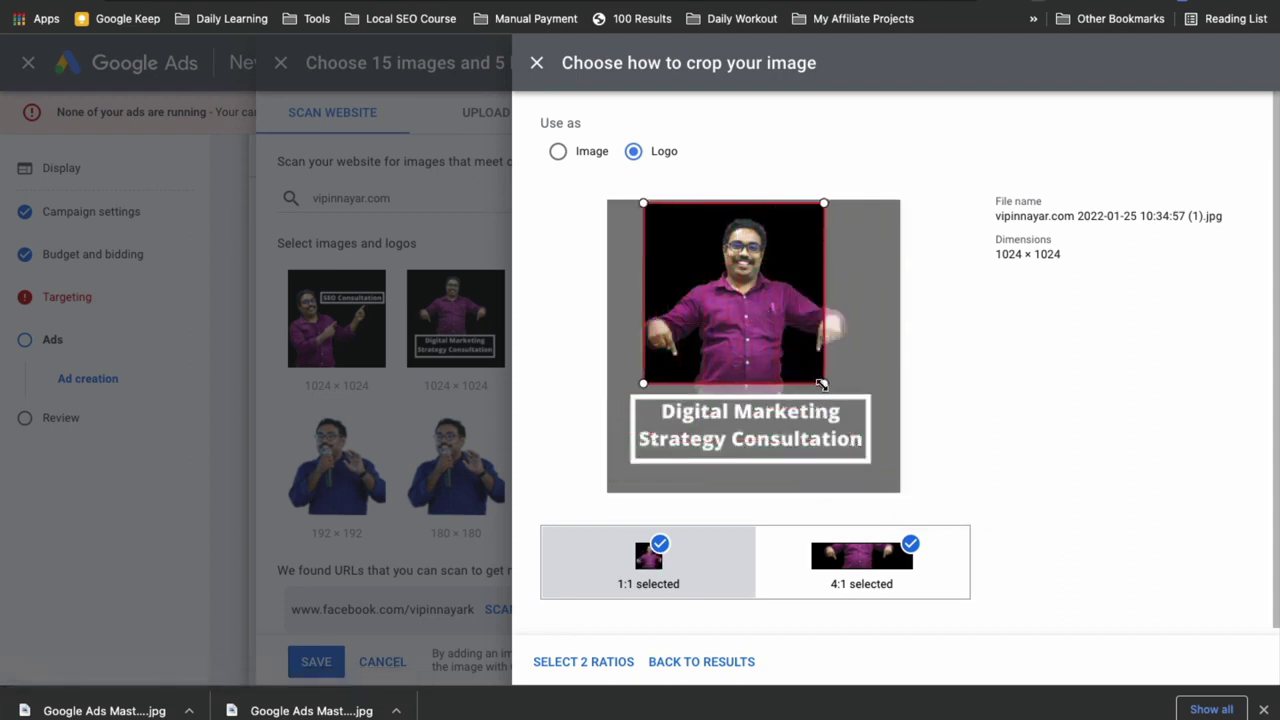
pyautogui.moveTo(821, 384); pyautogui.dragTo(751, 310)
pyautogui.moveTo(705, 274); pyautogui.dragTo(745, 284)
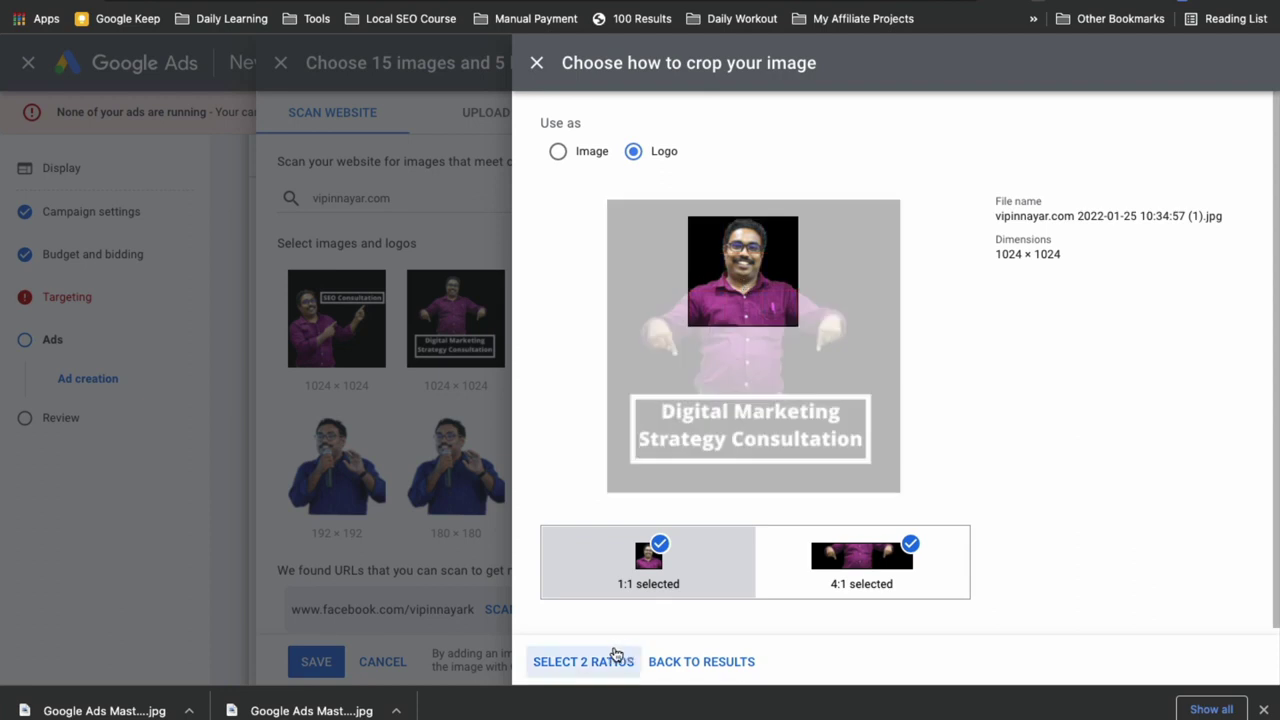
pyautogui.click(583, 662)
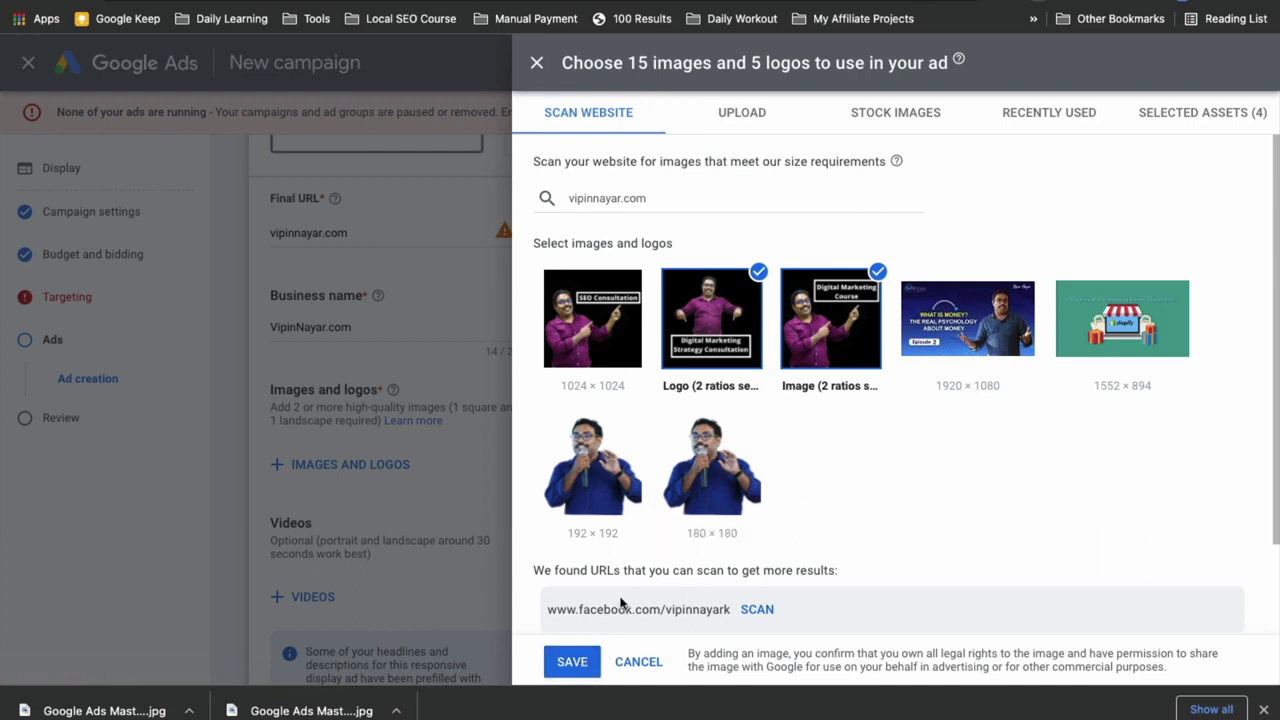
pyautogui.click(576, 668)
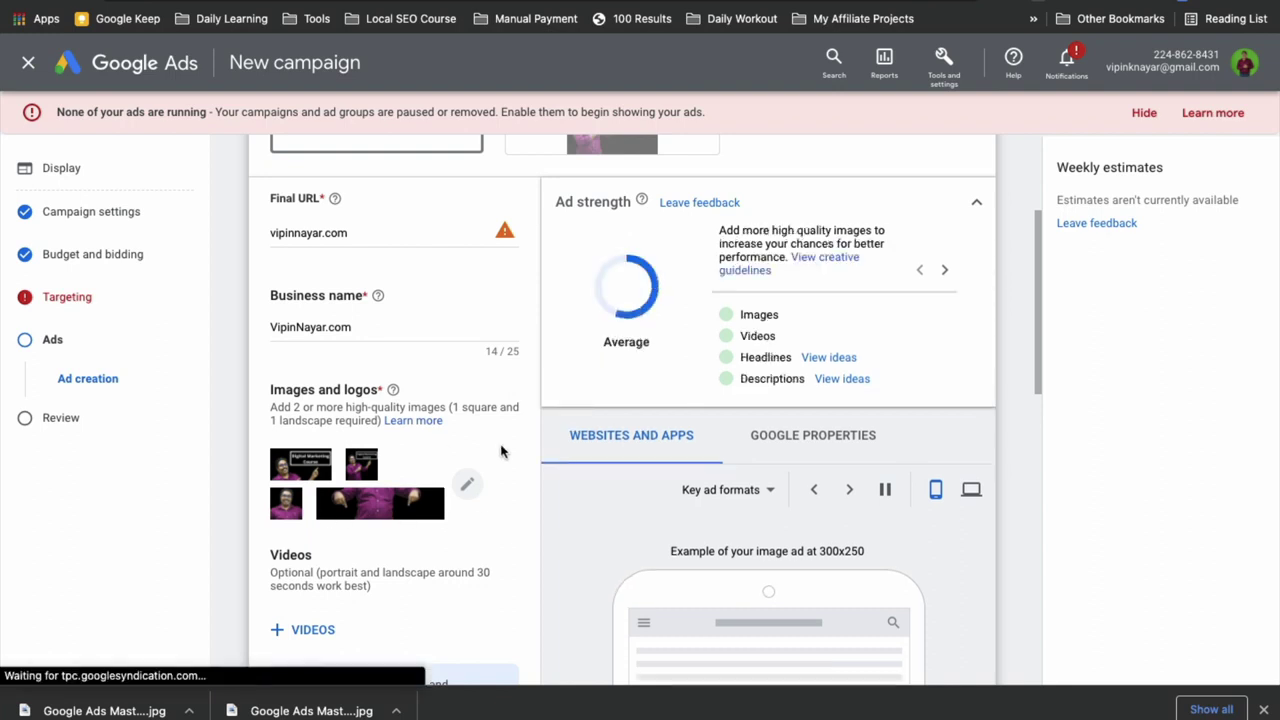
pyautogui.scroll(-1, 501, 452)
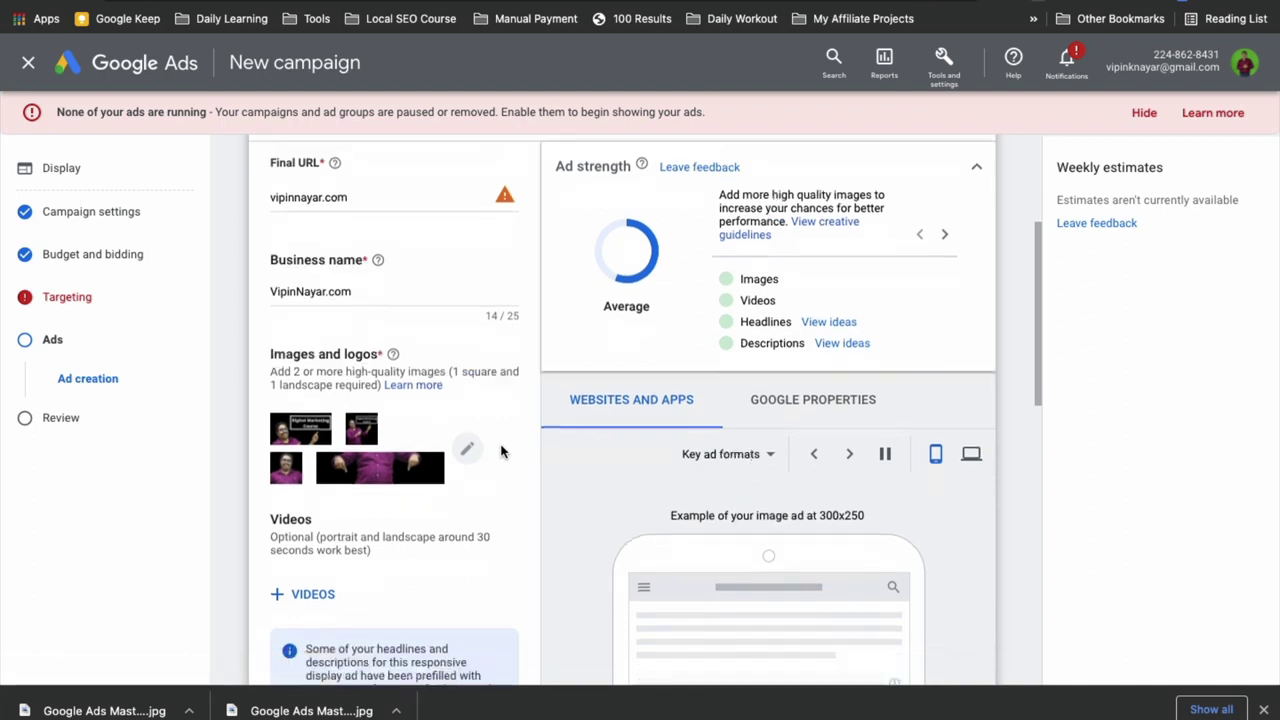
pyautogui.click(290, 222)
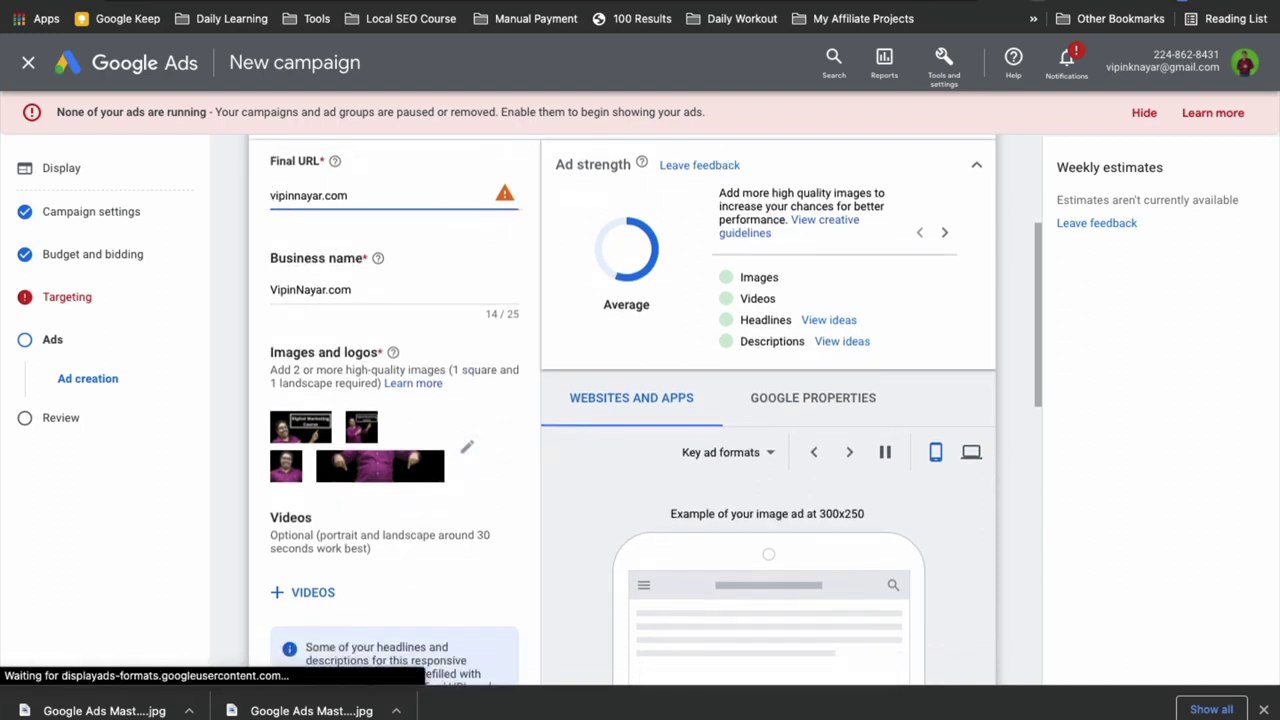
pyautogui.write('htt')
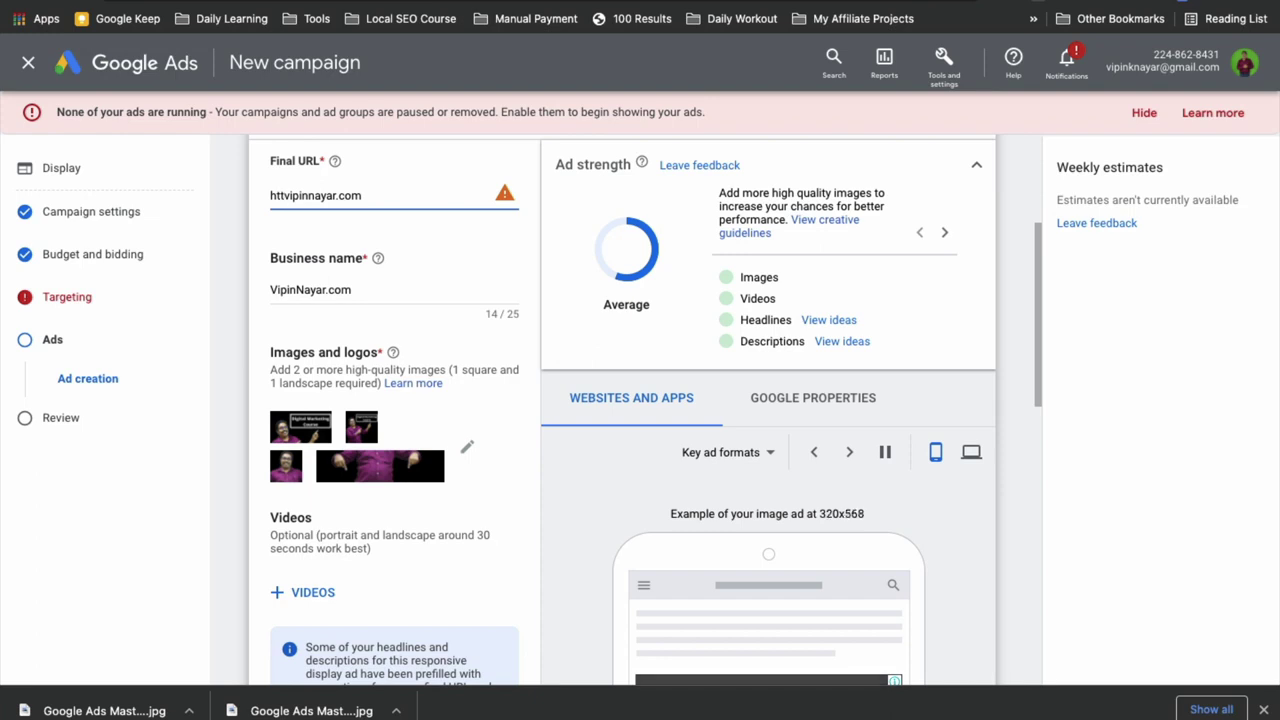
pyautogui.write('ps://')
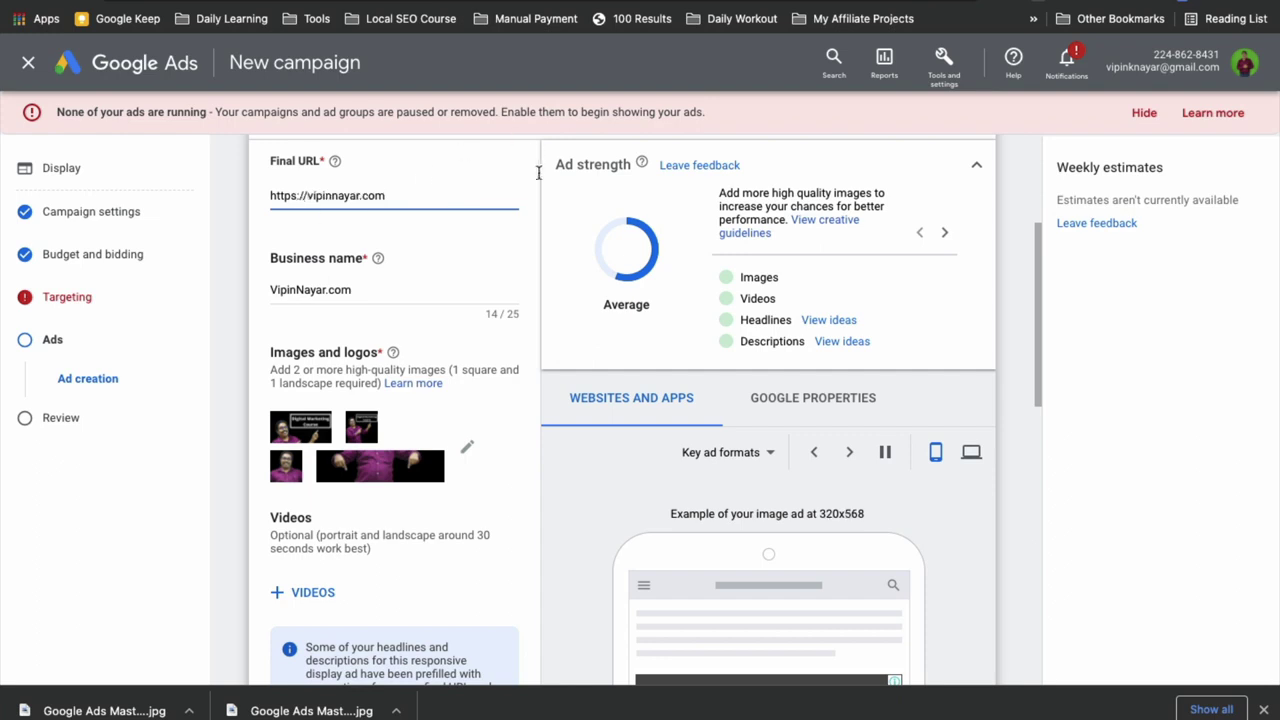
# - Start adding a video to the ad and search YouTube for the advertiser's channel name
pyautogui.scroll(-3, 443, 386)
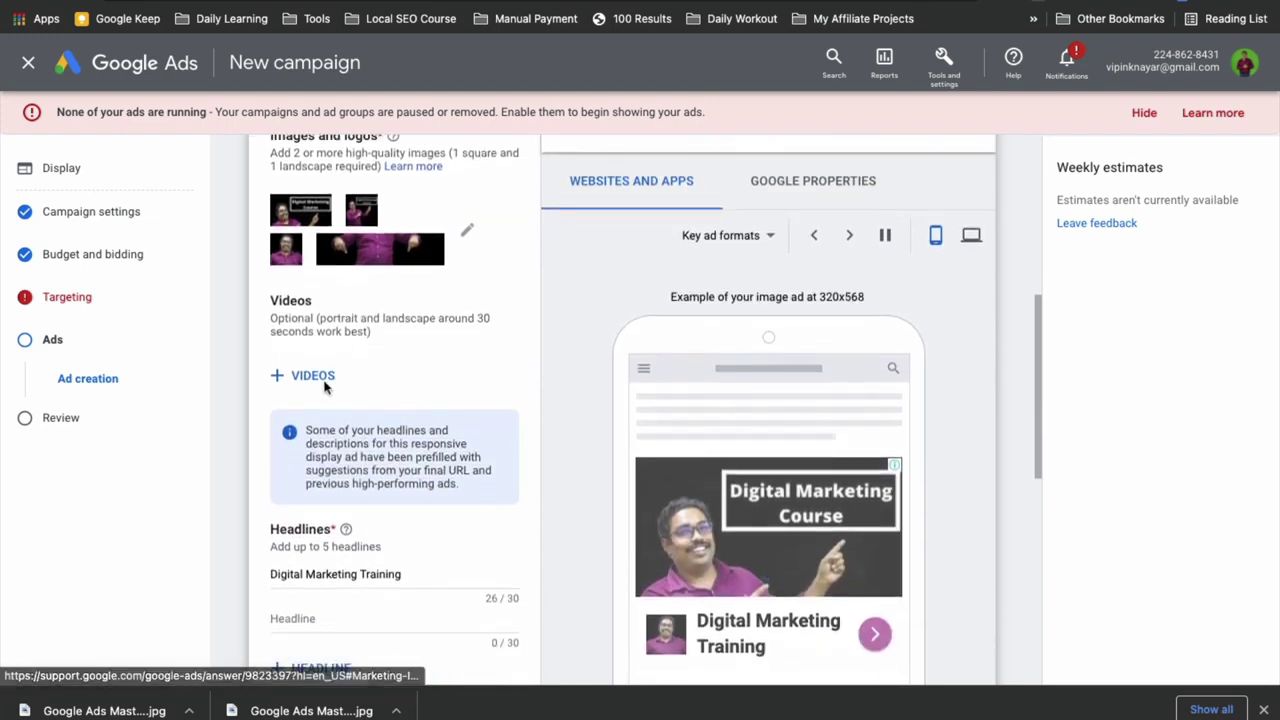
pyautogui.click(314, 383)
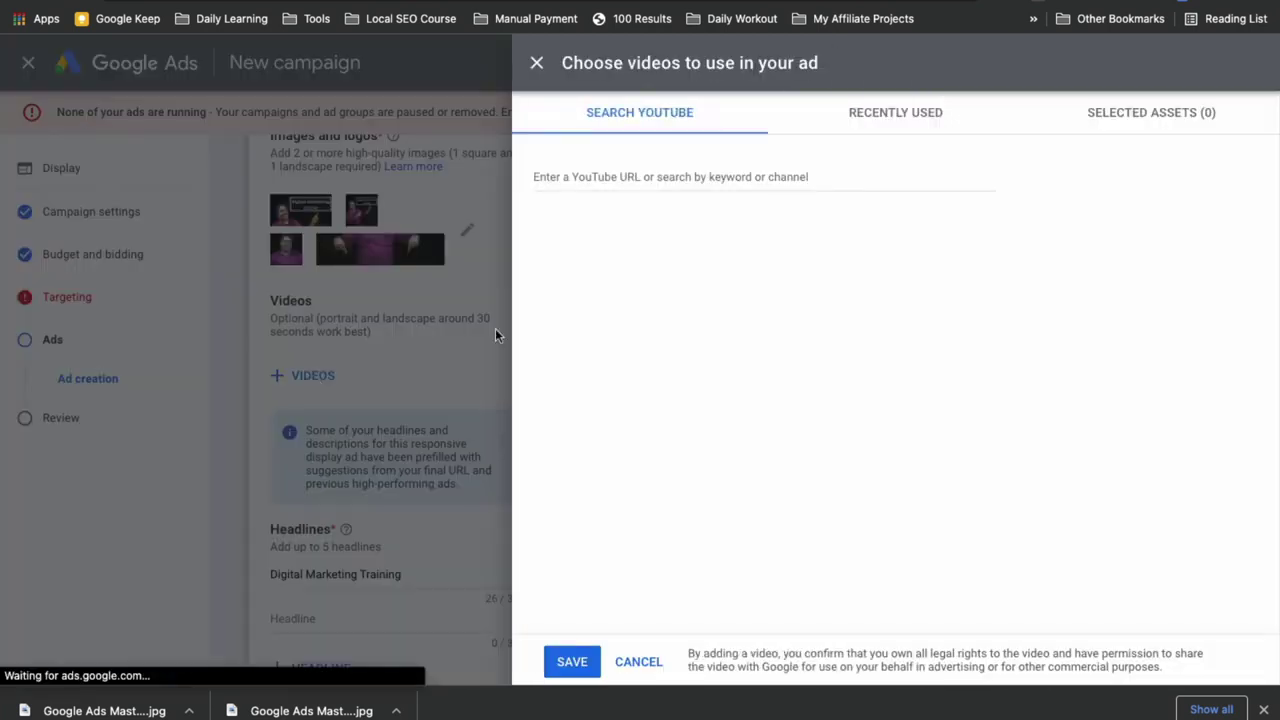
pyautogui.click(625, 178)
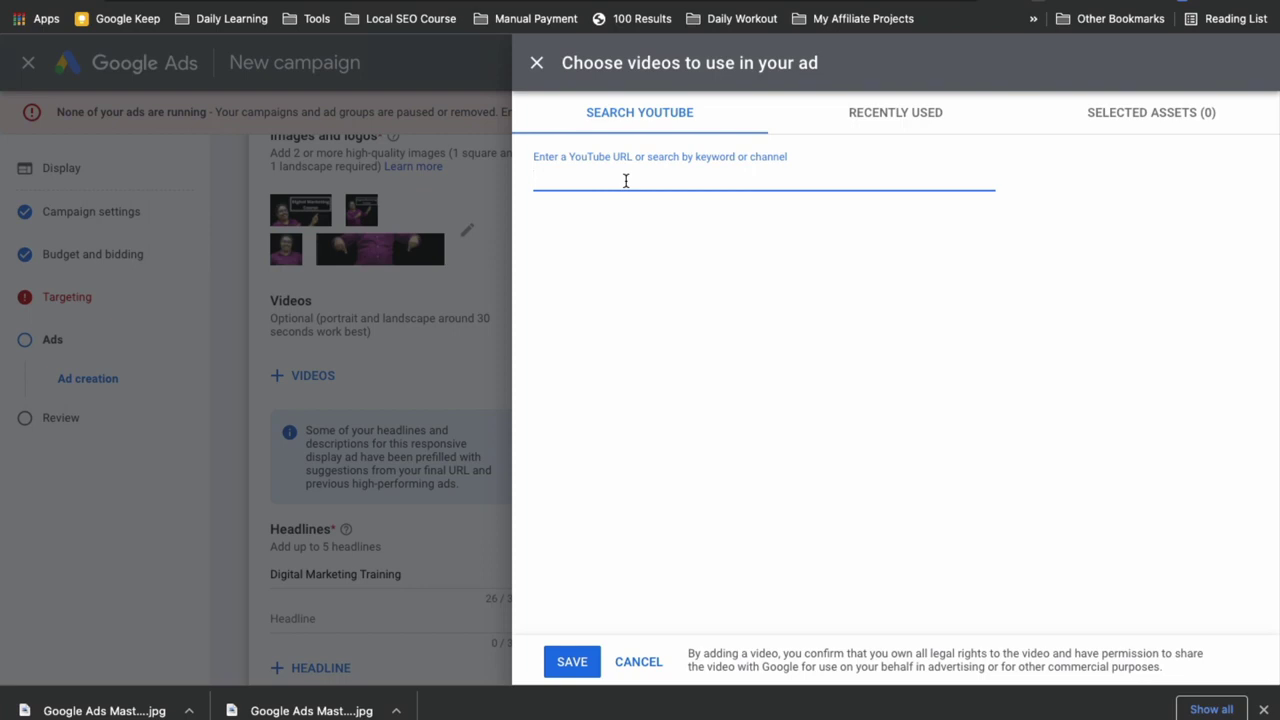
pyautogui.write('vipin')
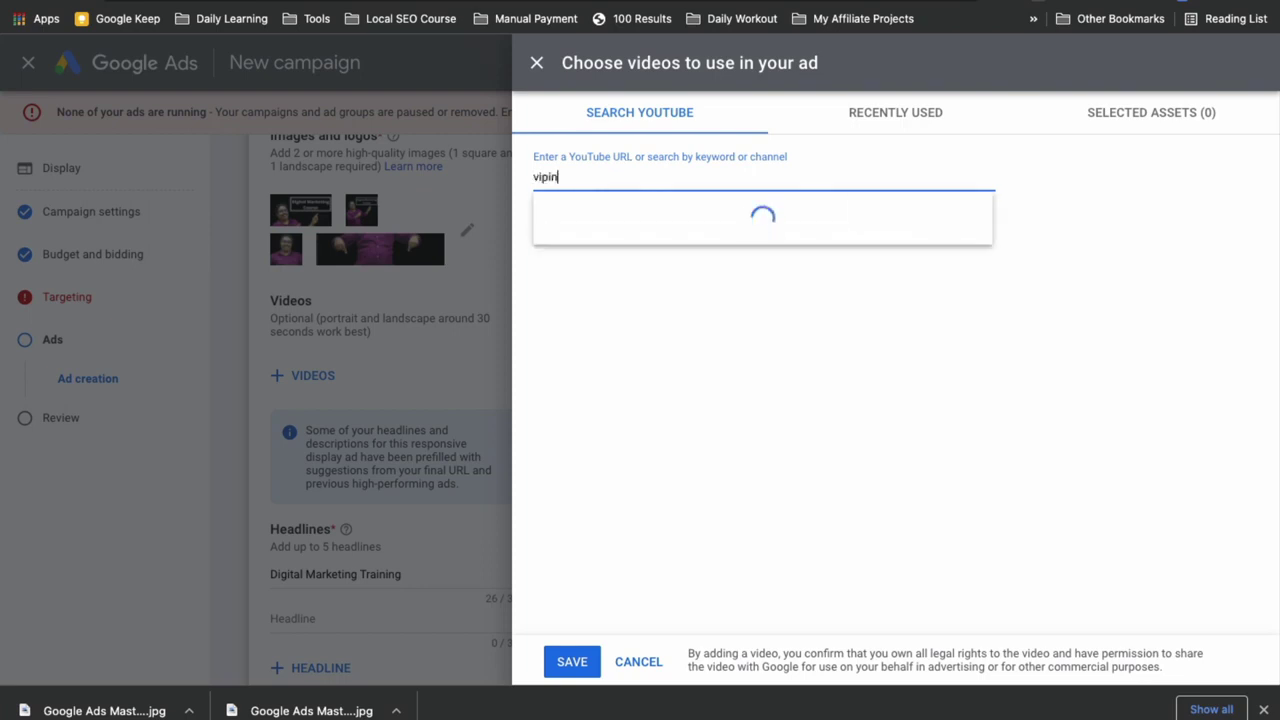
pyautogui.write('nayartv')
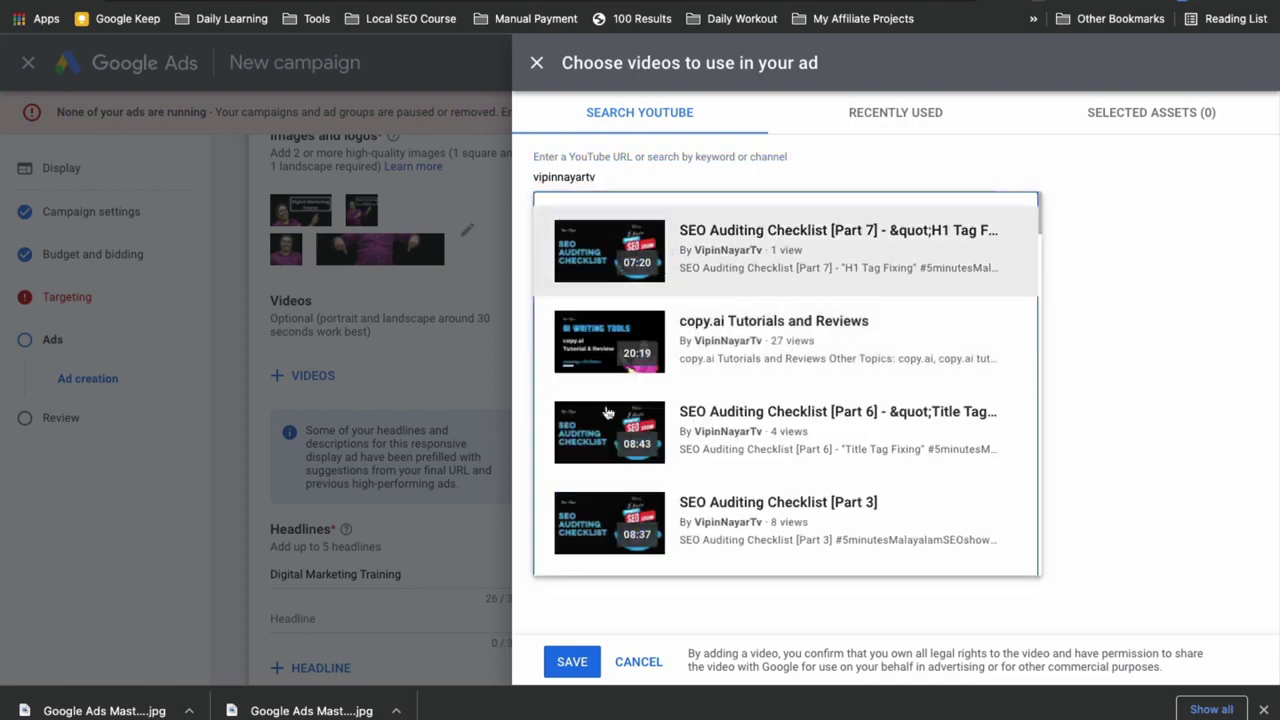
# - Choose the 05:58 video "SEO Auditing Checklist - Trailing Slash Issue" from the search results and save it to the ad
pyautogui.scroll(-1, 722, 477)
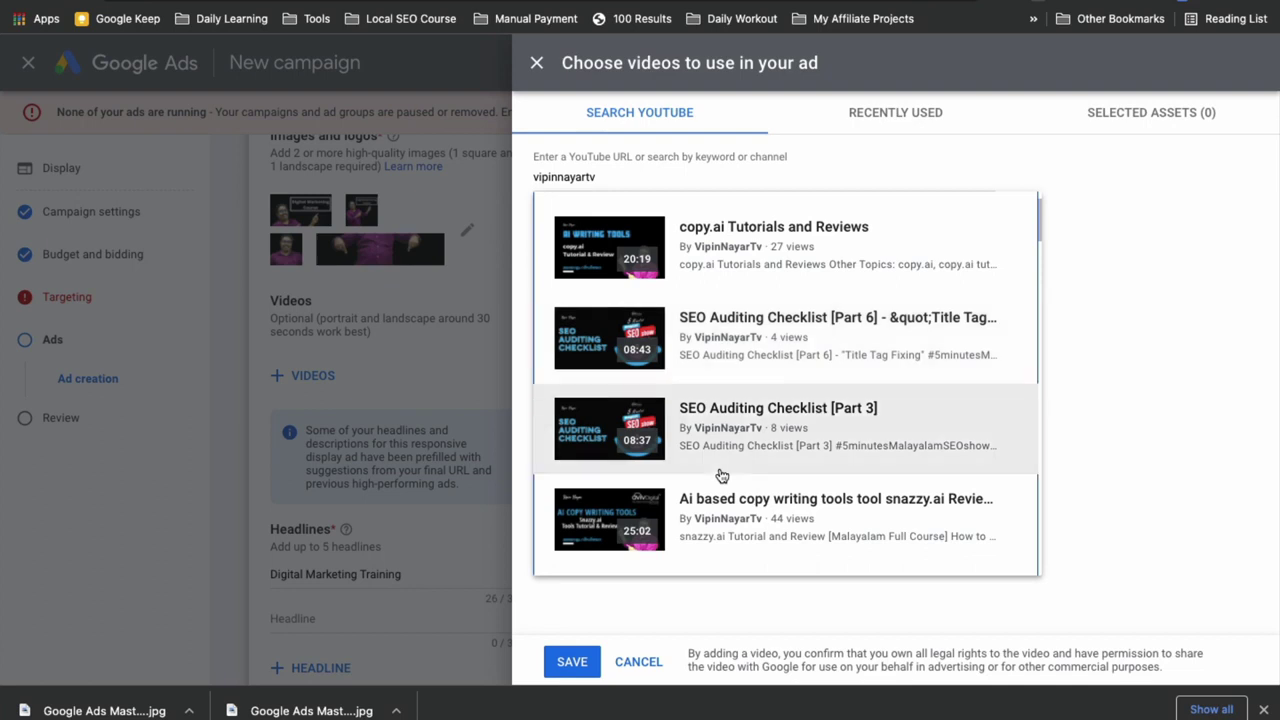
pyautogui.scroll(-1, 722, 477)
pyautogui.scroll(-1, 722, 477)
pyautogui.scroll(-4, 722, 477)
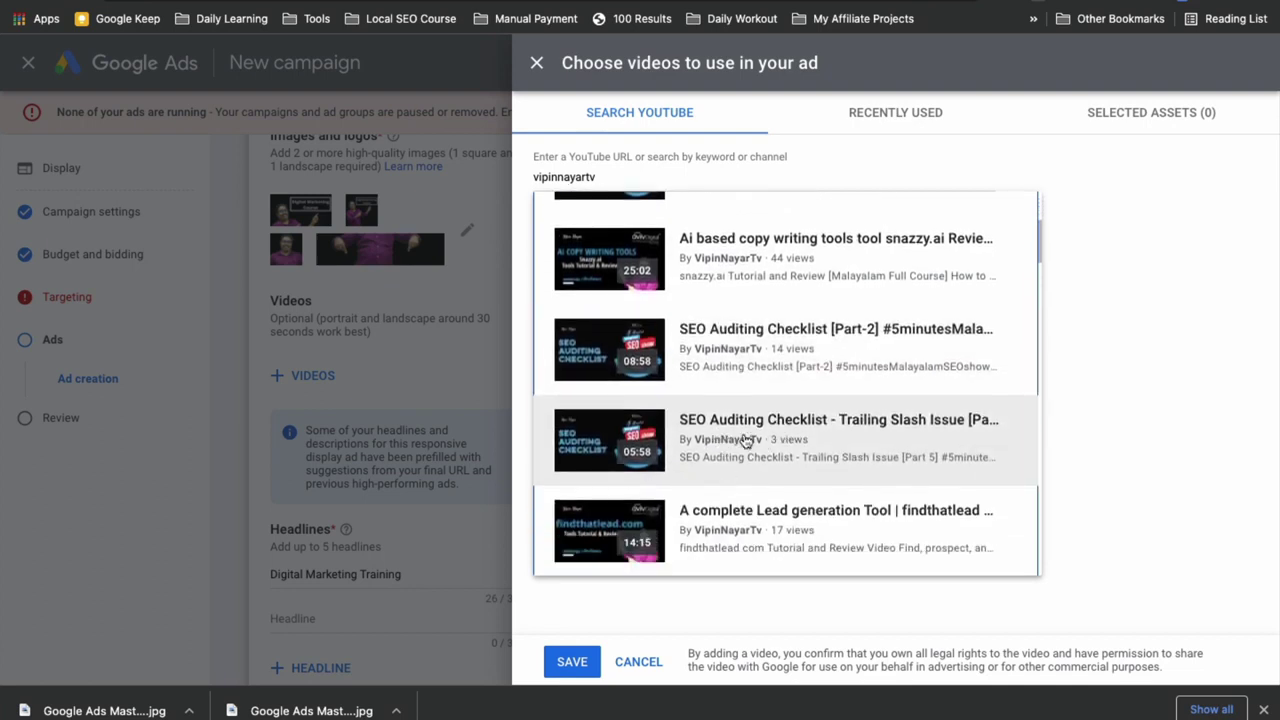
pyautogui.rightClick(745, 440)
pyautogui.click(722, 436)
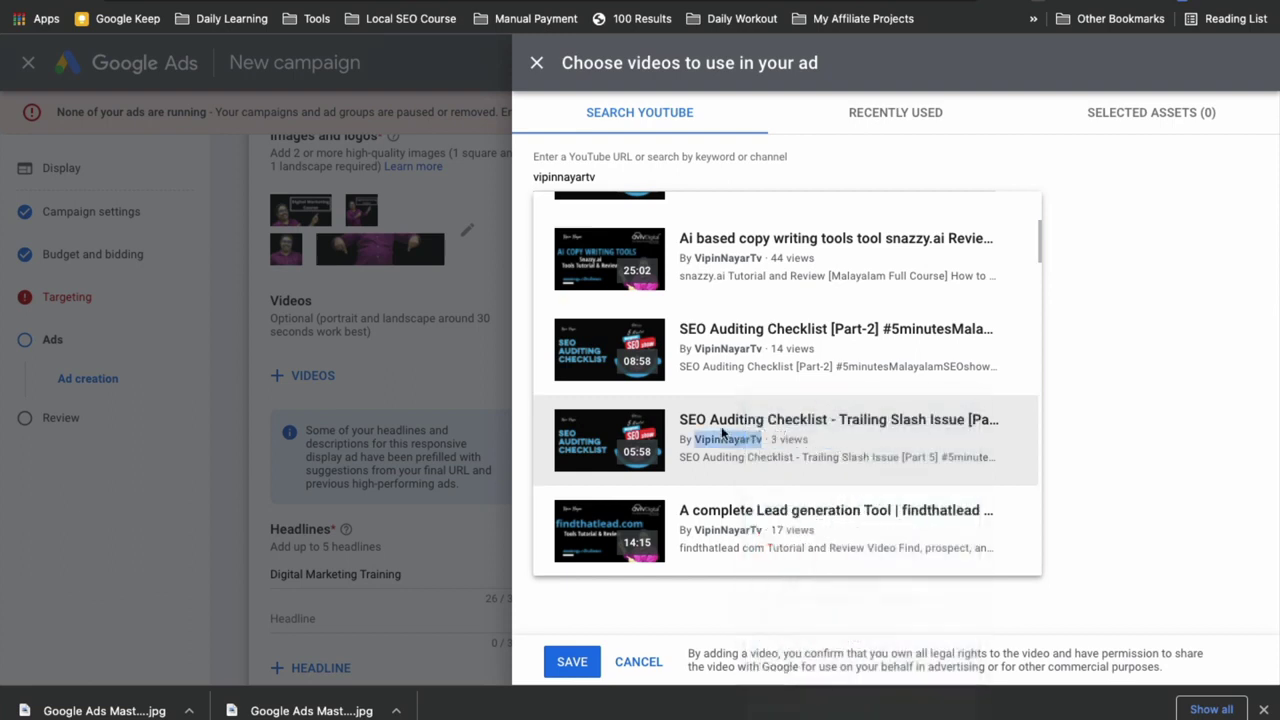
pyautogui.click(617, 440)
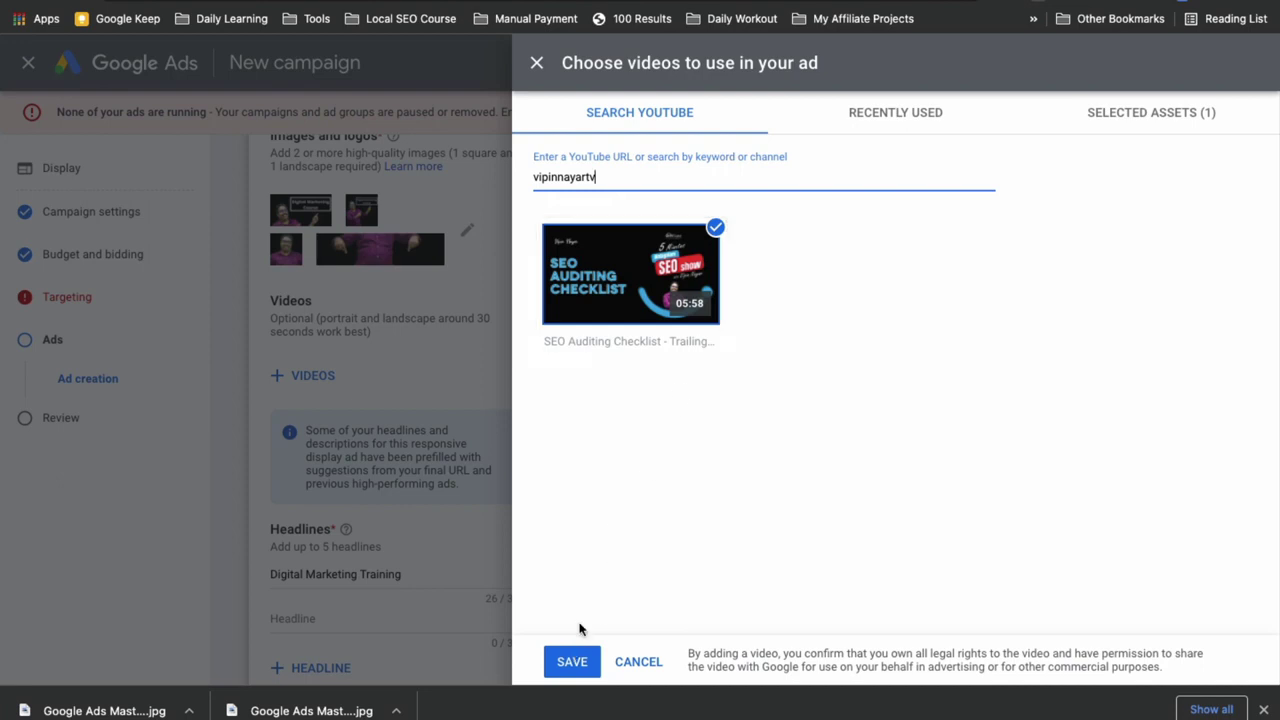
pyautogui.click(571, 664)
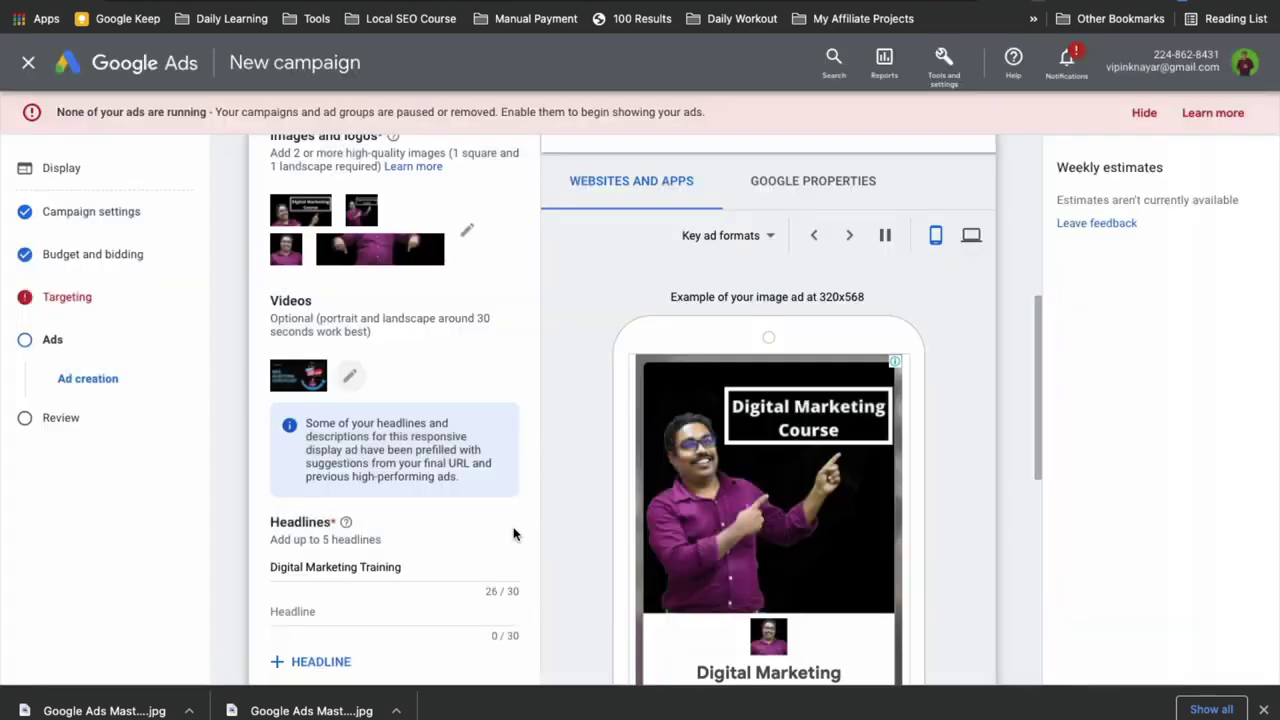
# - Enter "Digital Marketing Course" as the second headline of the responsive display ad
pyautogui.scroll(-1, 513, 535)
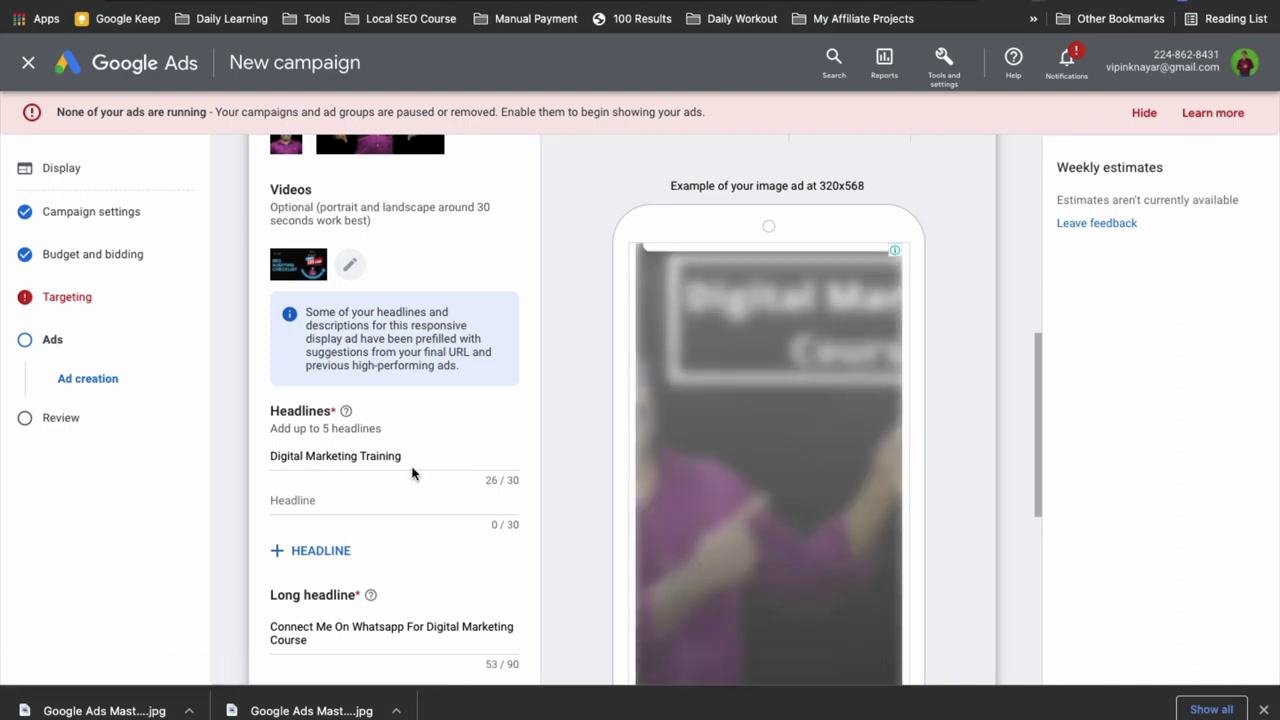
pyautogui.scroll(-1, 400, 492)
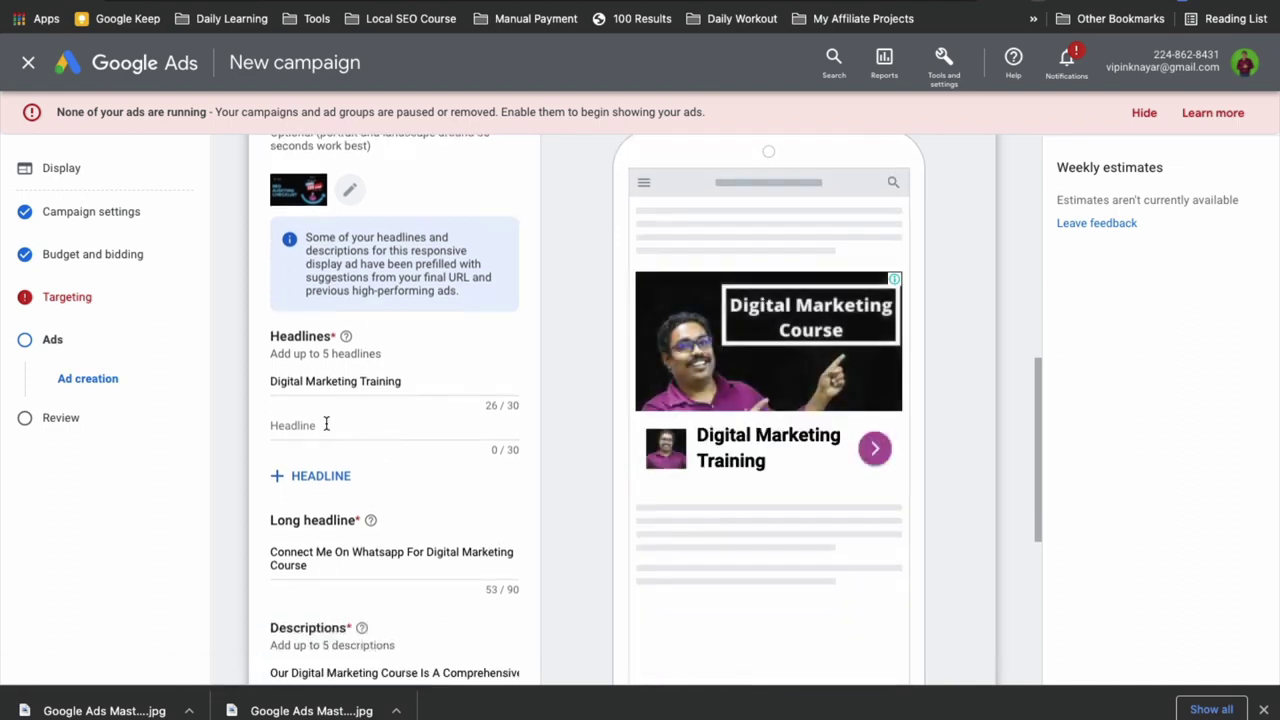
pyautogui.click(323, 425)
pyautogui.write('D')
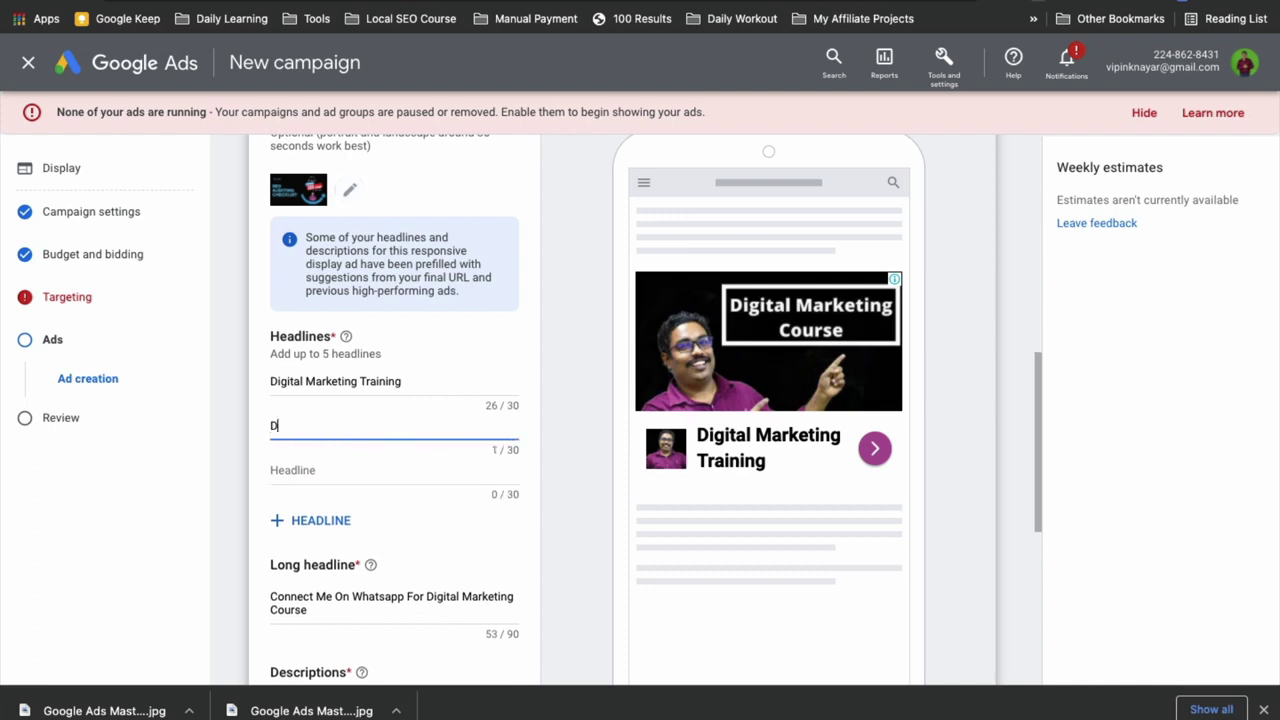
pyautogui.write('igit')
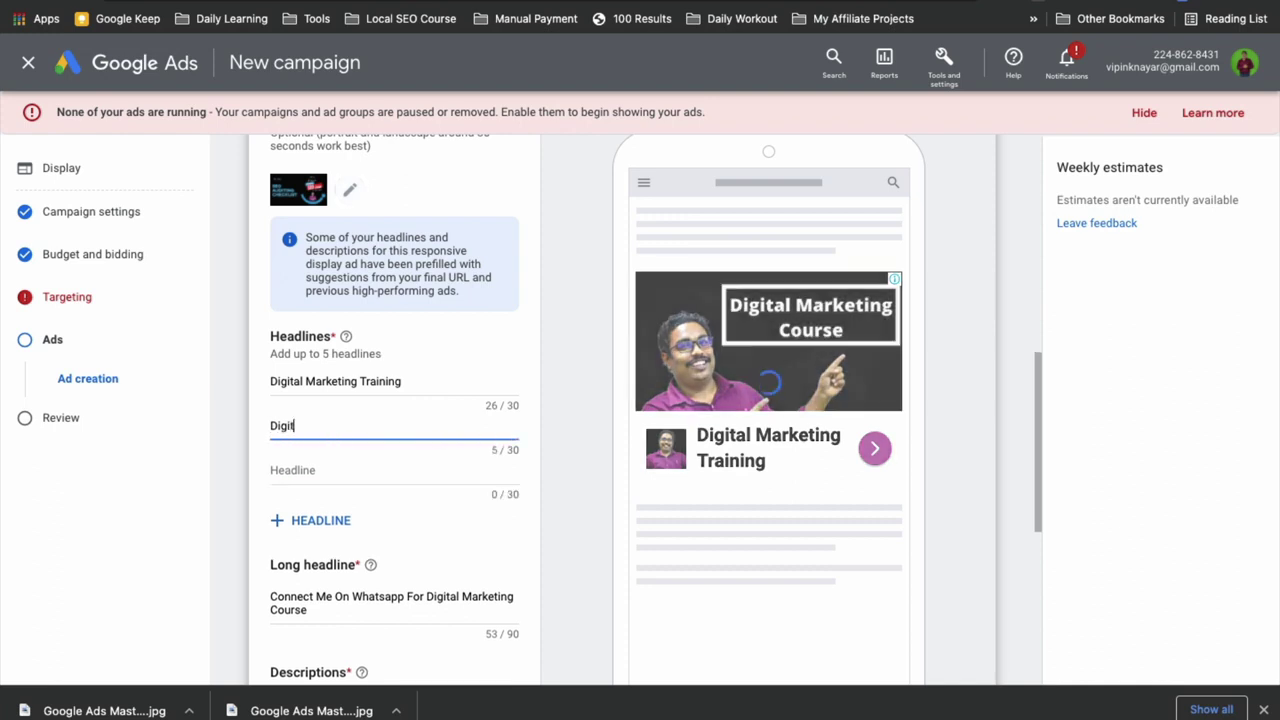
pyautogui.write('al Marketing C')
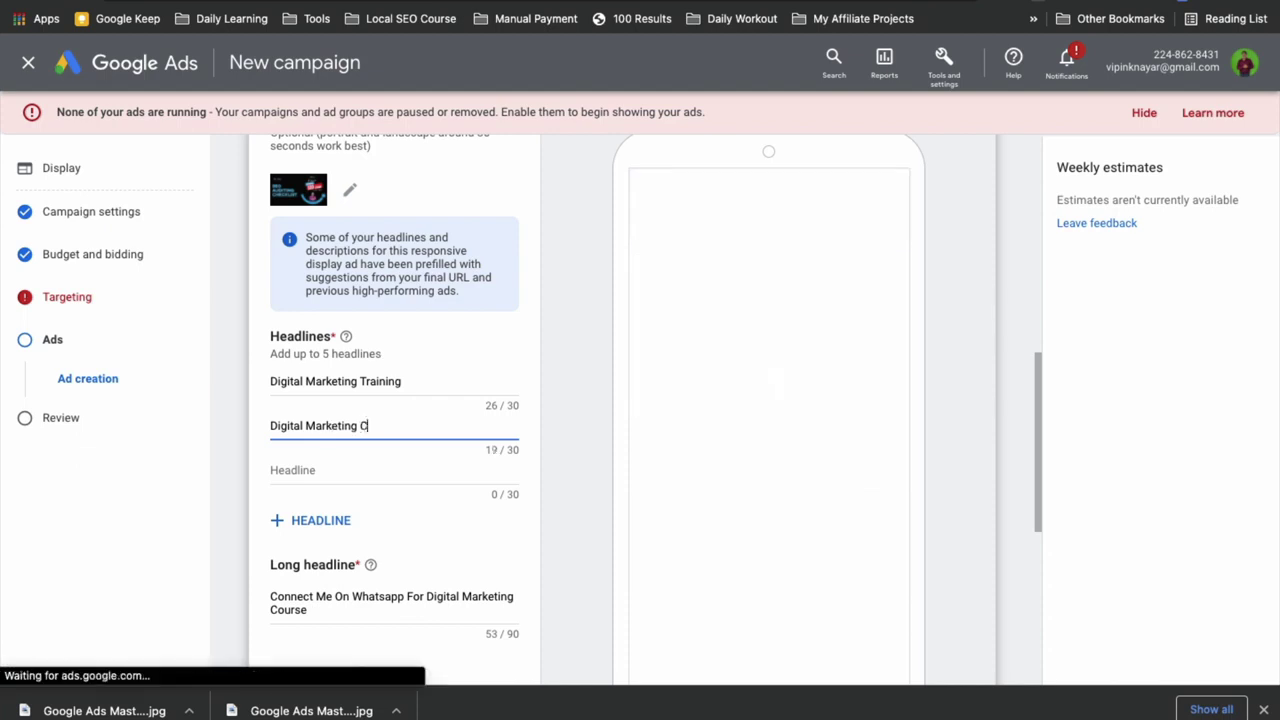
pyautogui.write('ourse')
# - Enter "Online Marketing Course" as the third headline, with only the first letter of each word capitalized
pyautogui.click(331, 469)
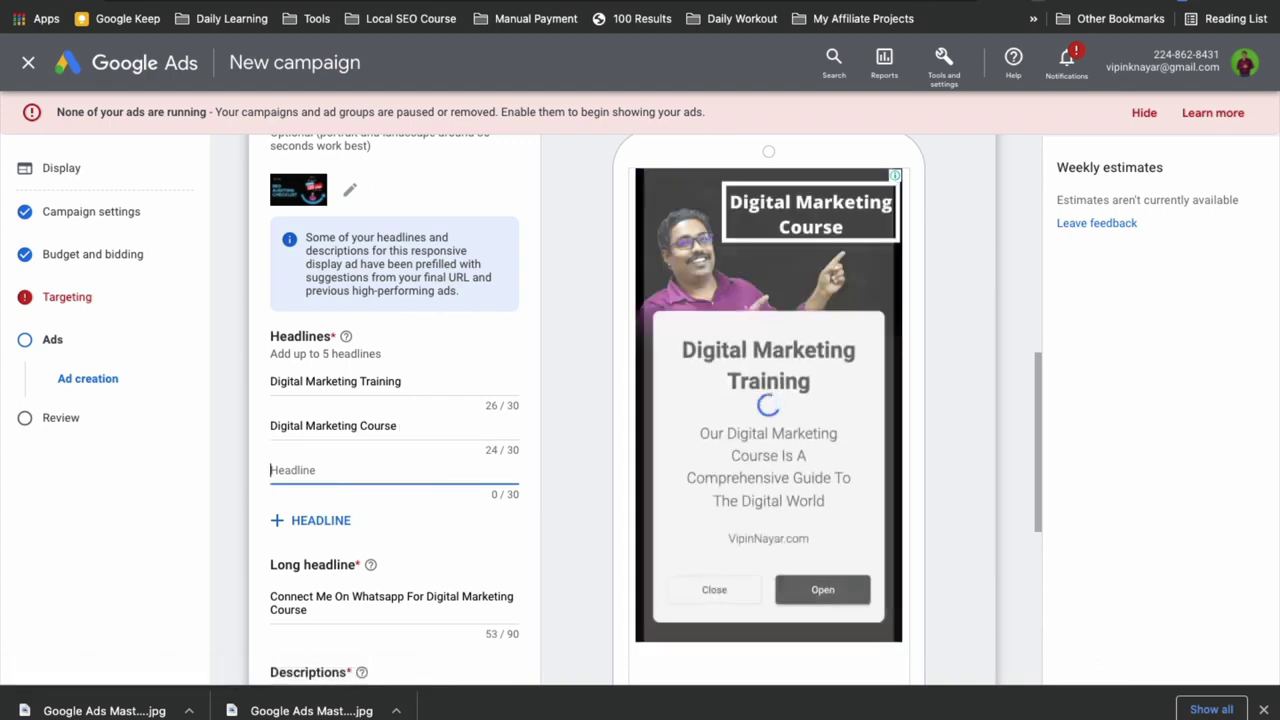
pyautogui.write('ONline')
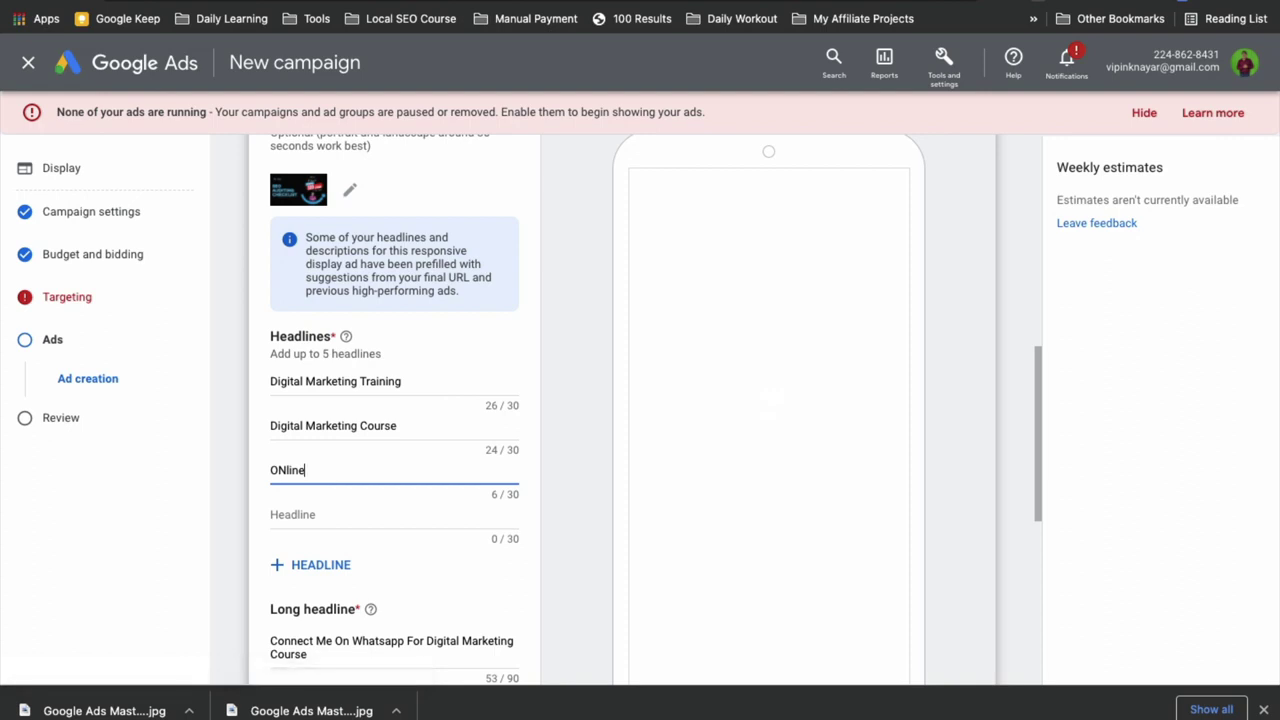
pyautogui.press('BackSpace')
pyautogui.press('BackSpace')
pyautogui.press('BackSpace')
pyautogui.press('BackSpace')
pyautogui.press('BackSpace')
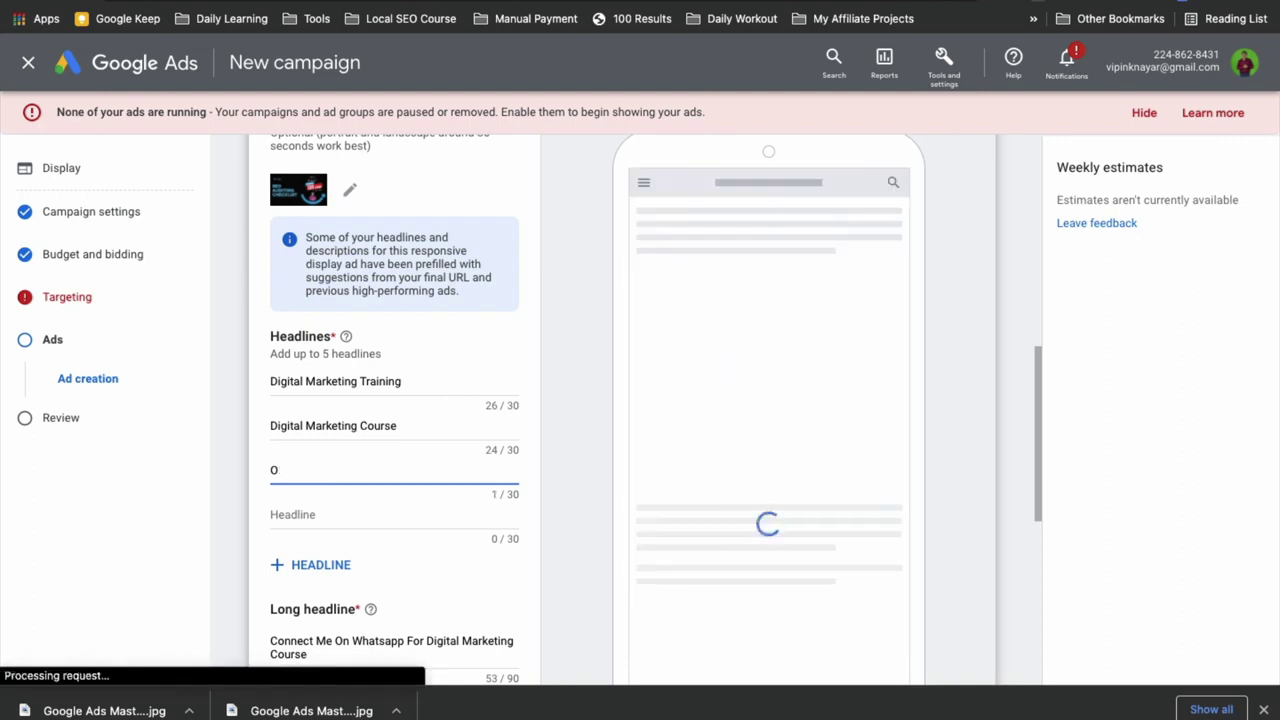
pyautogui.write('NLINE')
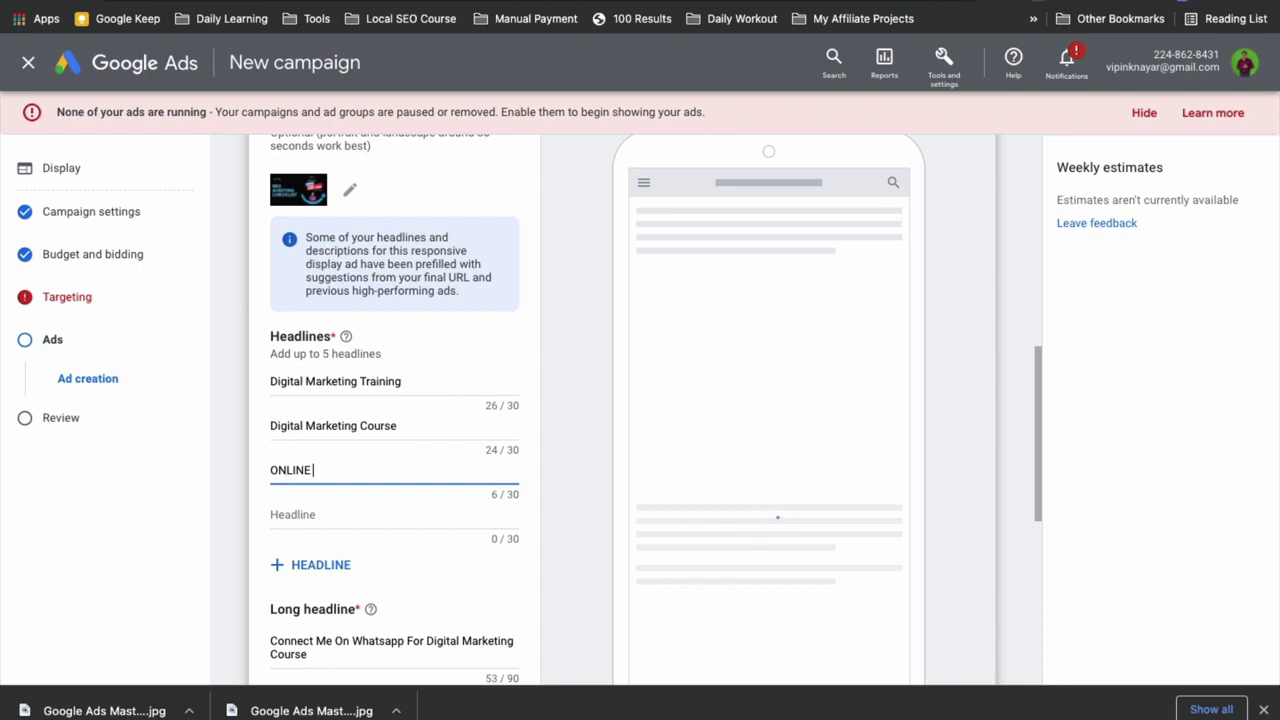
pyautogui.press('BackSpace')
pyautogui.press('BackSpace')
pyautogui.press('BackSpace')
pyautogui.press('BackSpace')
pyautogui.press('BackSpace')
pyautogui.press('BackSpace')
pyautogui.write('Online')
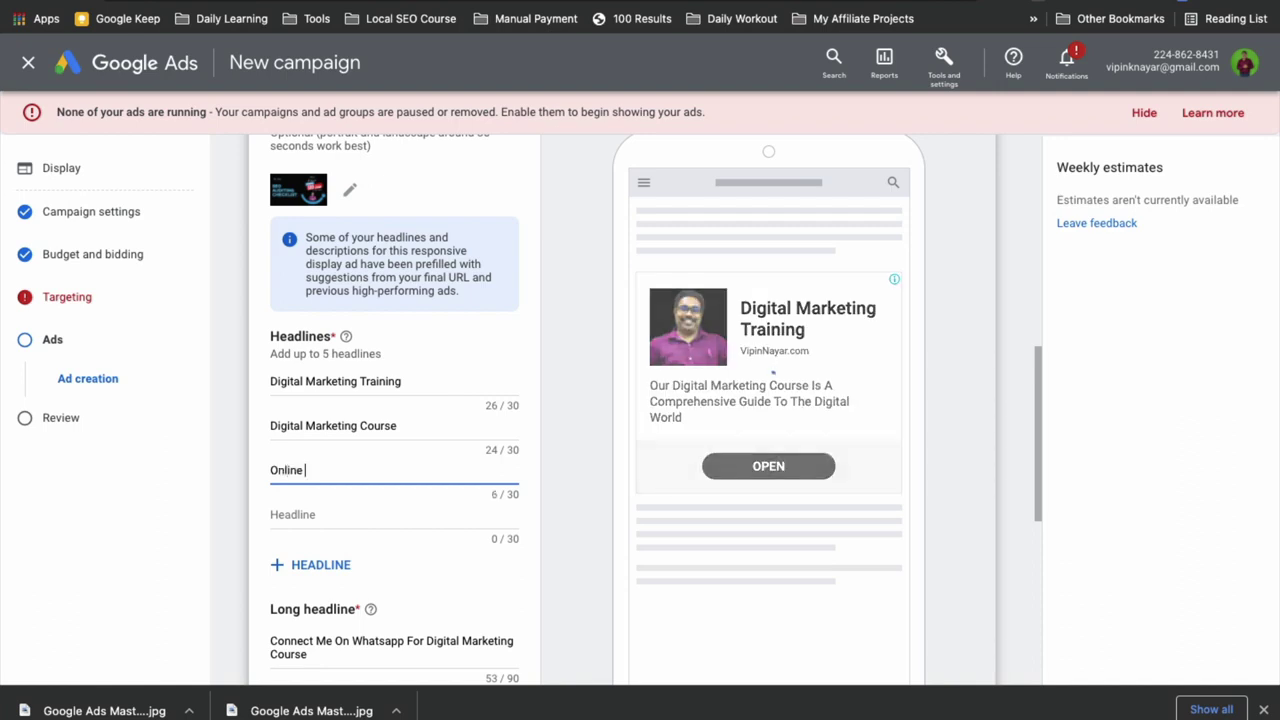
pyautogui.write(' Market')
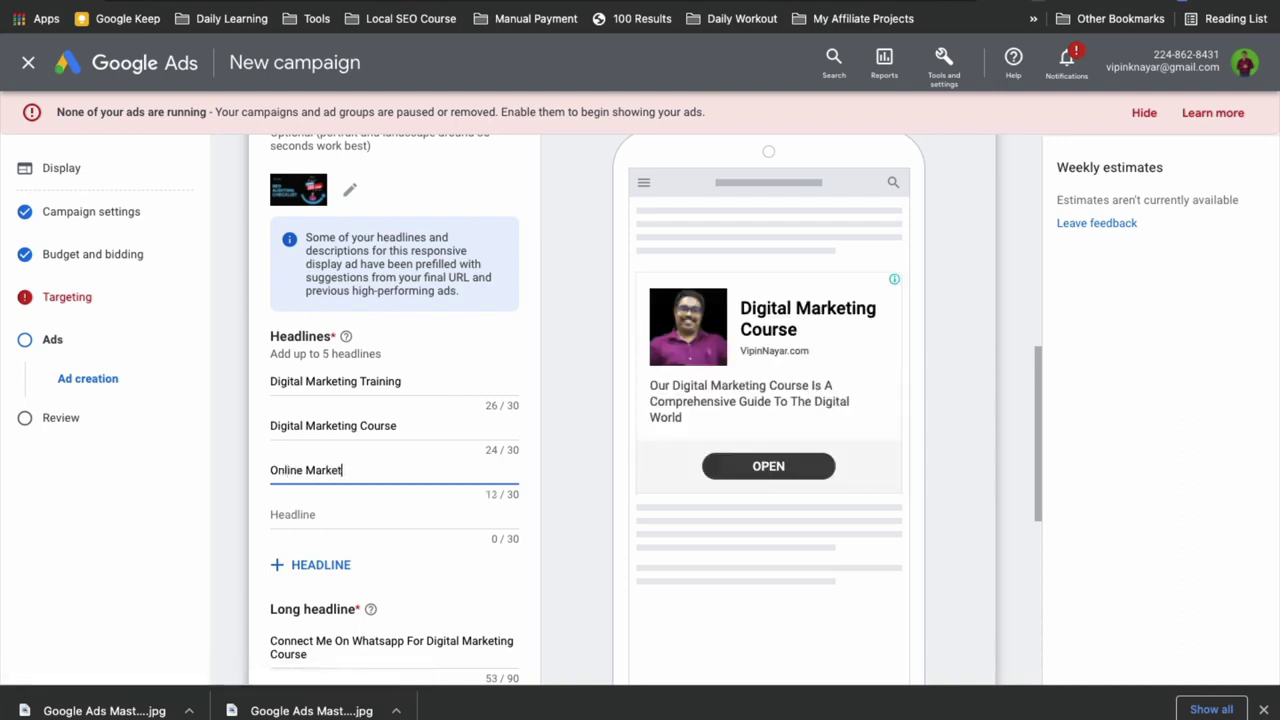
pyautogui.write('ing C')
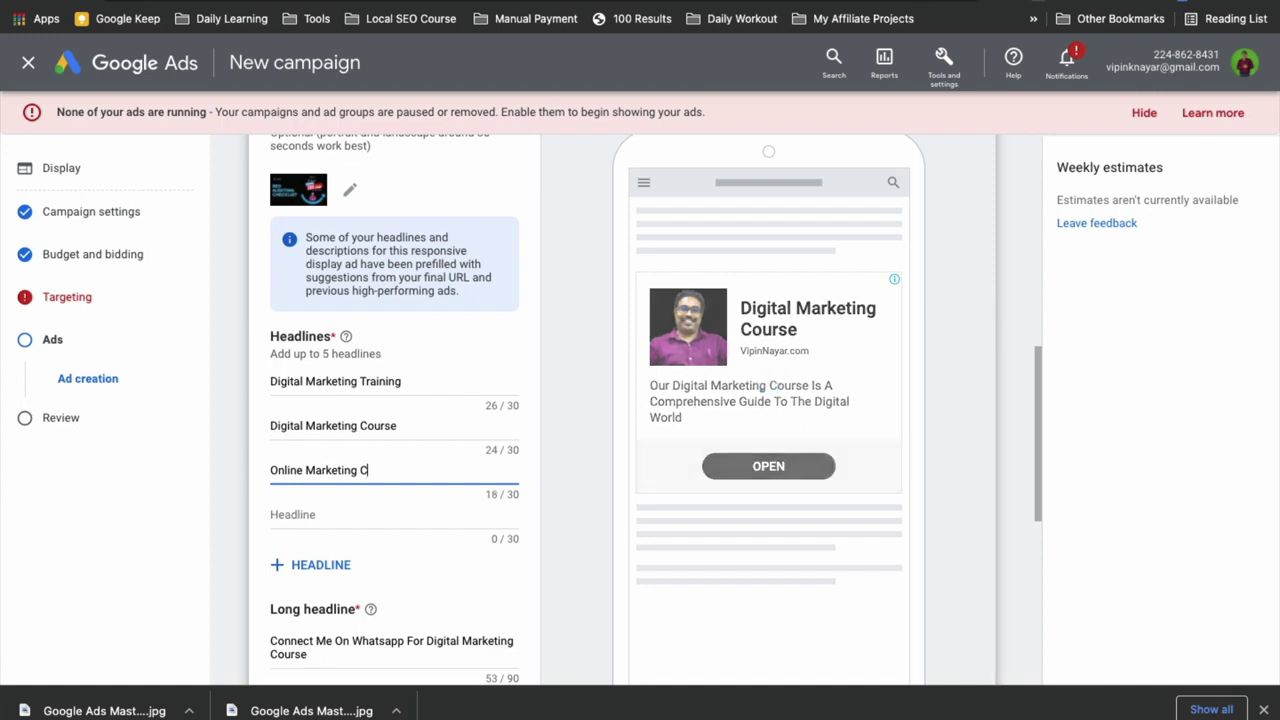
pyautogui.write('ourse')
# - Enter "Free Digital Marketing Course" as the fourth headline, reusing the text of the second headline after "Free"
pyautogui.scroll(-2, 337, 540)
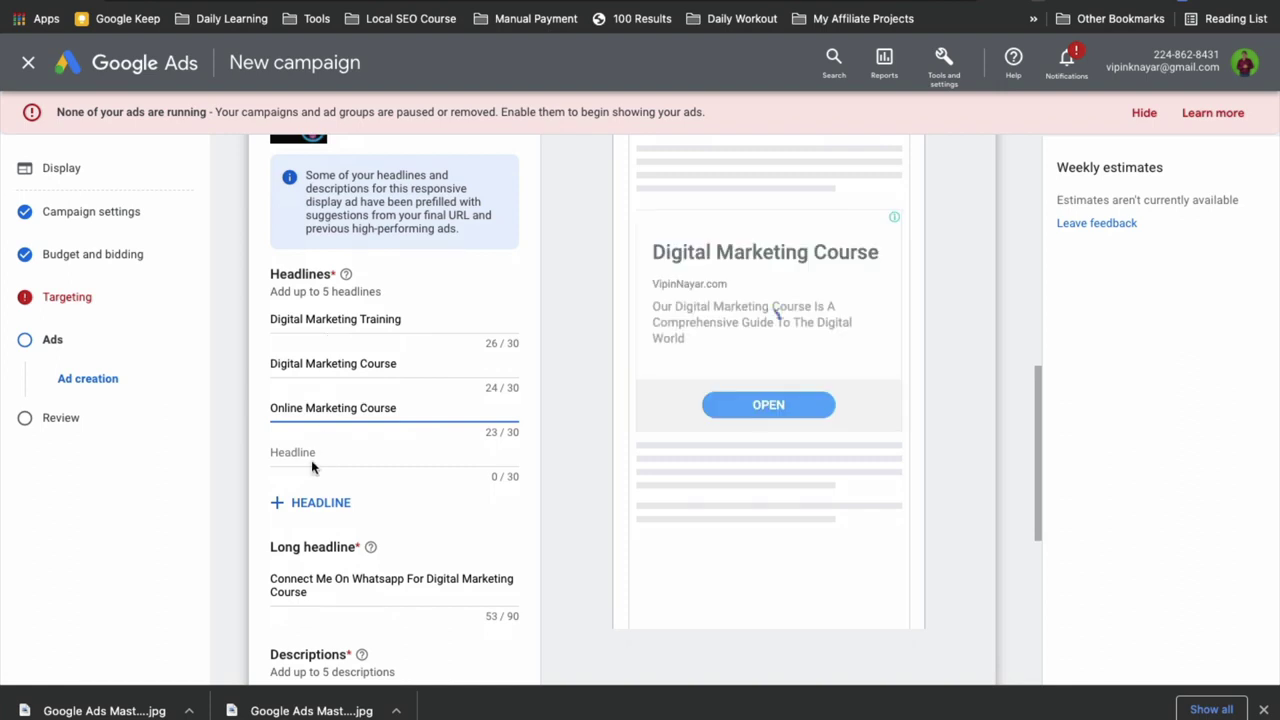
pyautogui.click(311, 450)
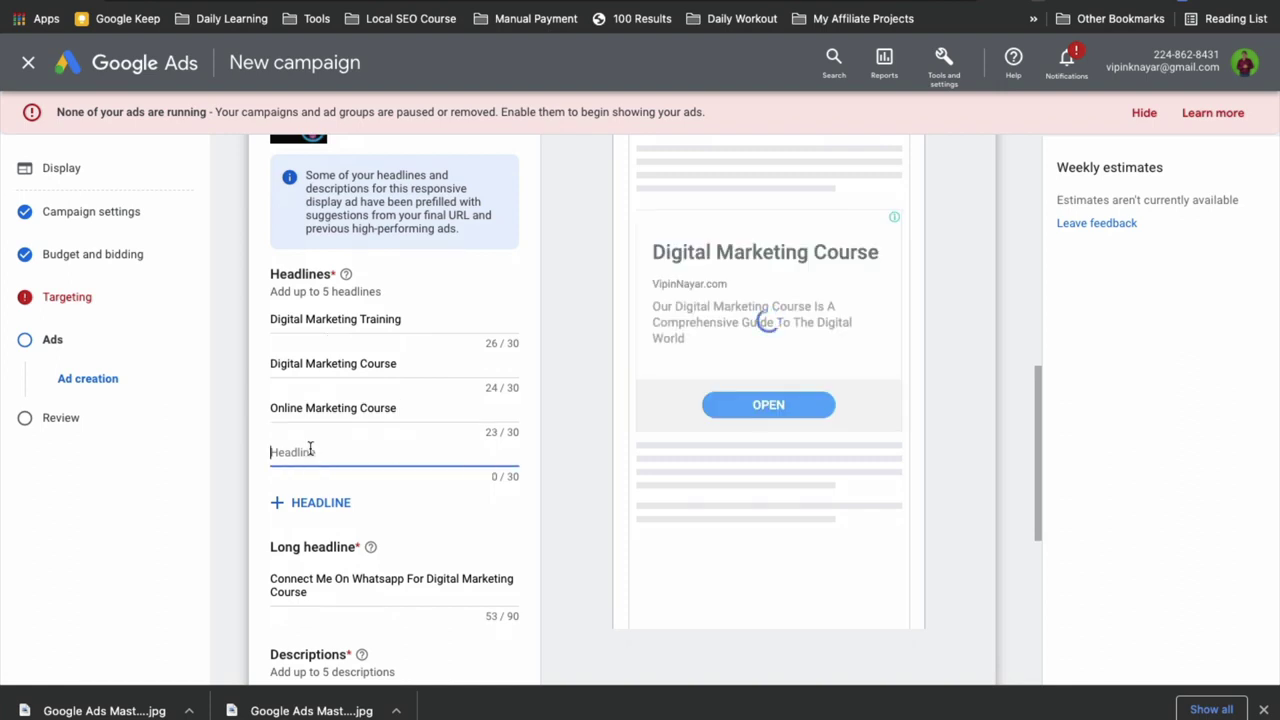
pyautogui.write('Fr')
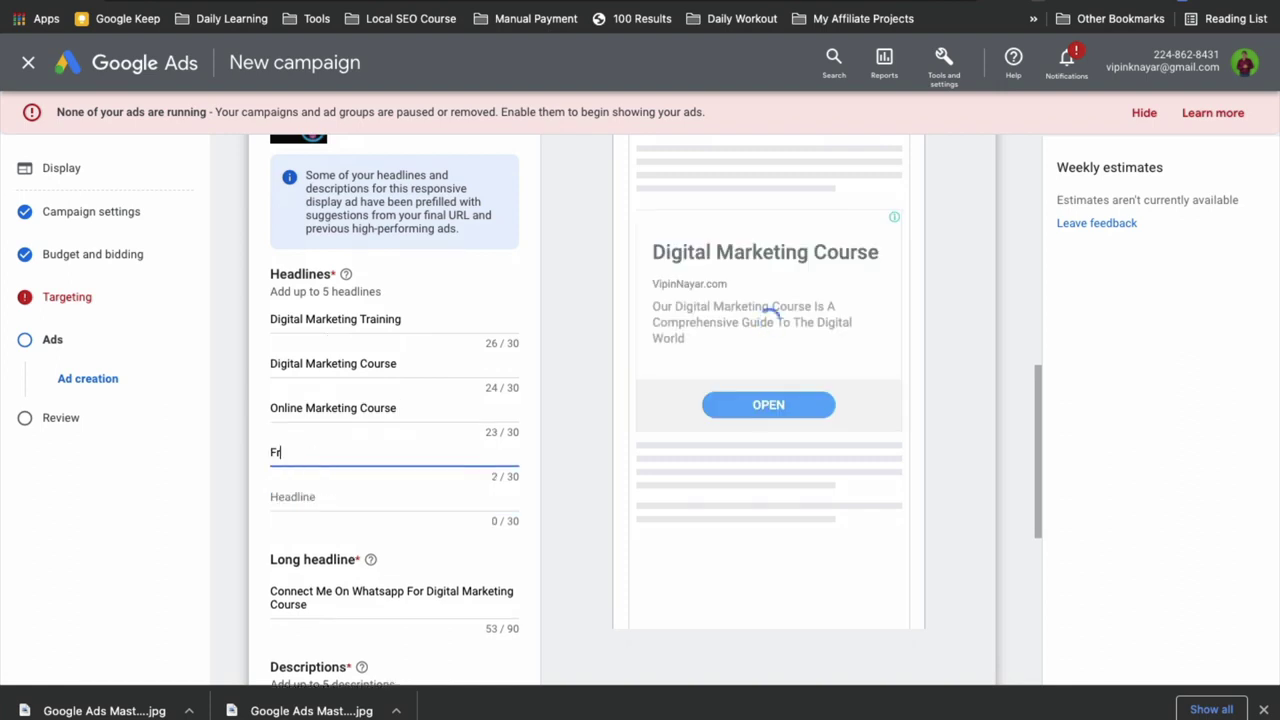
pyautogui.write('ee D')
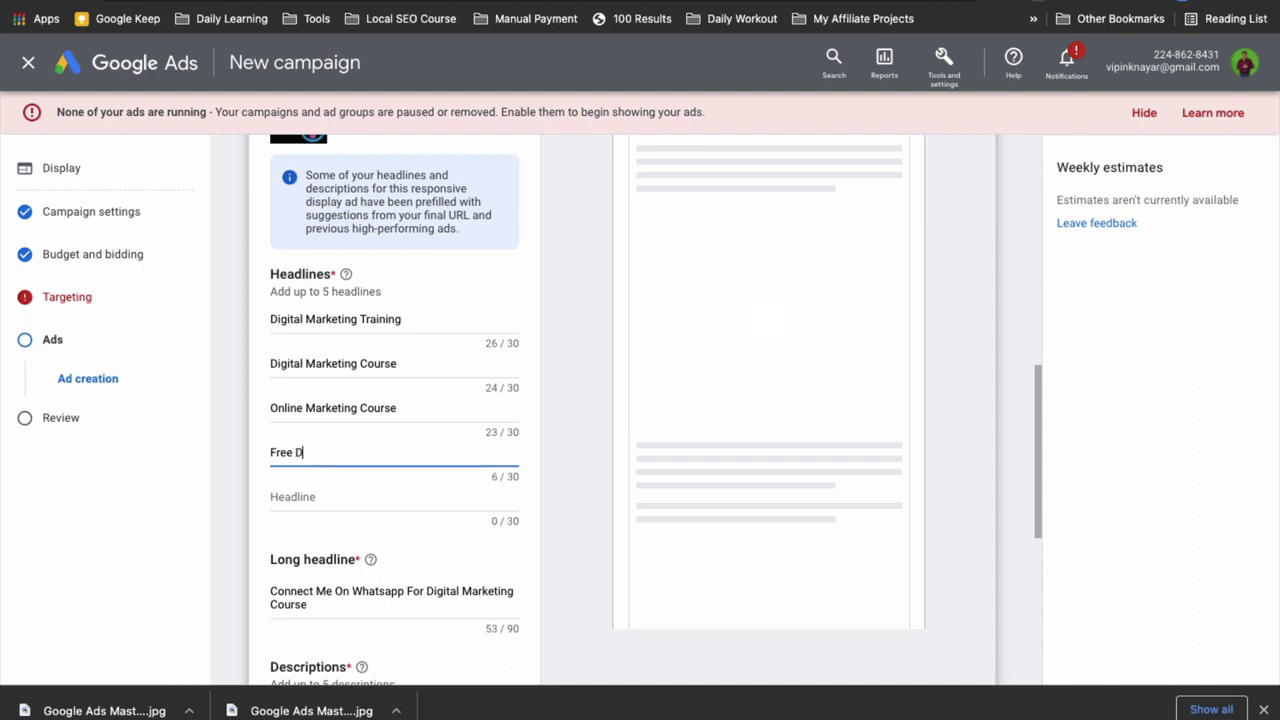
pyautogui.write('ig')
pyautogui.moveTo(271, 363); pyautogui.dragTo(400, 366)
pyautogui.hotkey('ctrl', 'c')
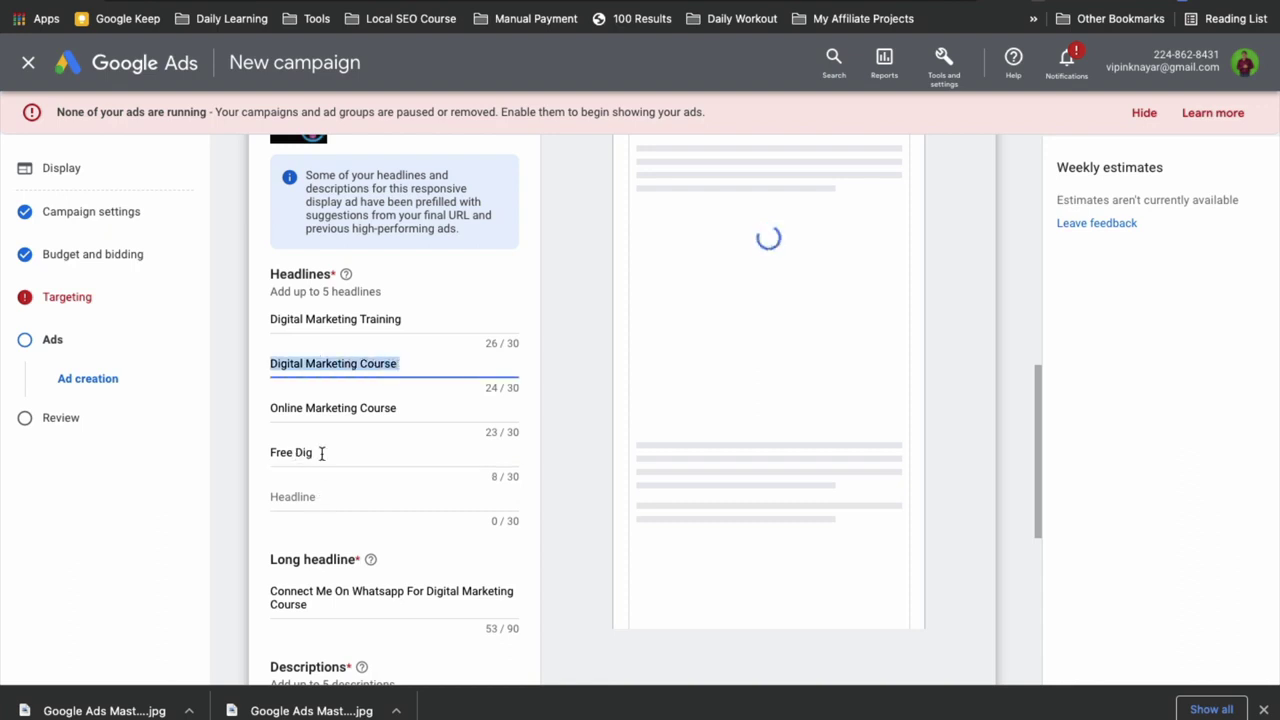
pyautogui.doubleClick(322, 452)
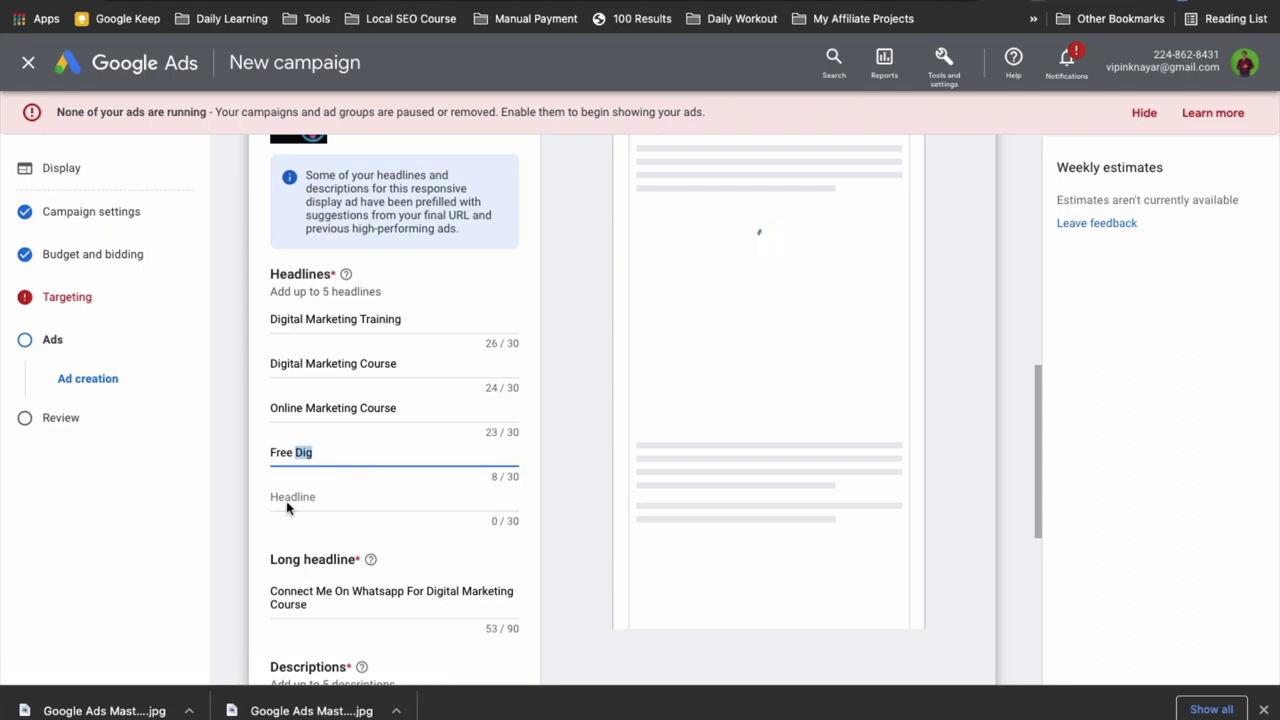
pyautogui.hotkey('ctrl', 'v')
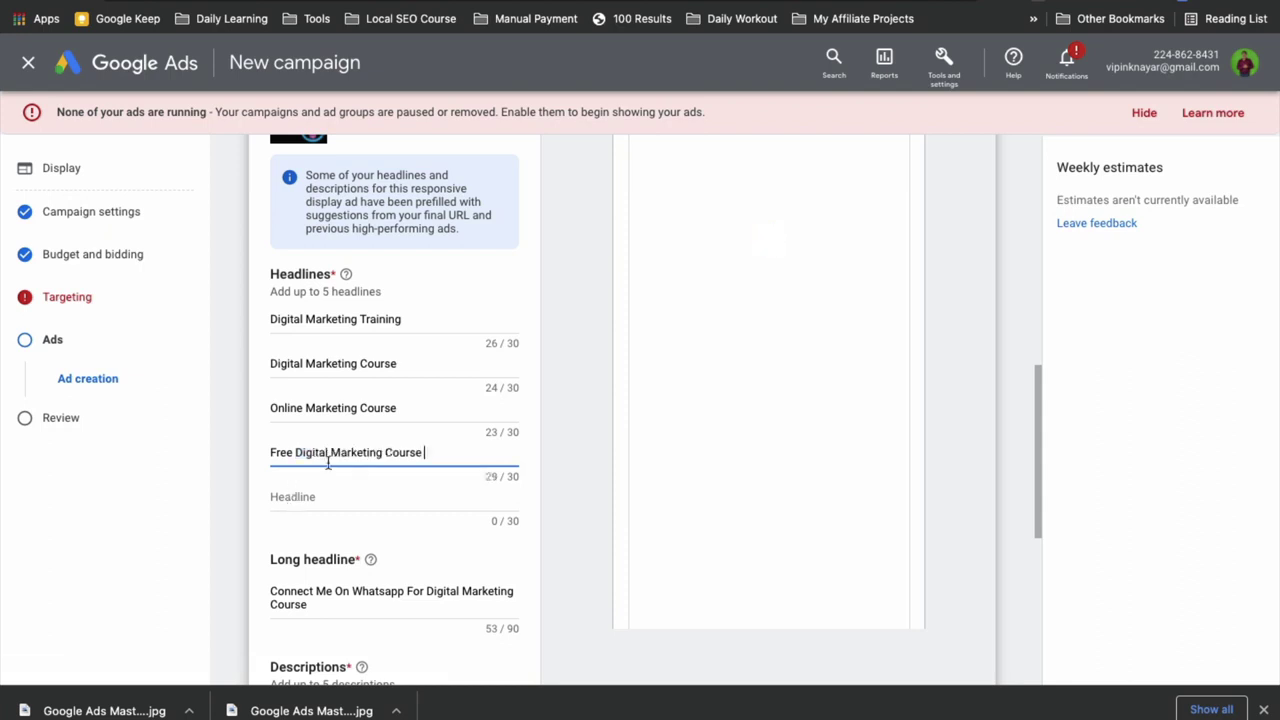
# - Fill the fifth headline with "Free" followed by the copied text of the first headline, "Digital Marketing Training"
pyautogui.click(303, 494)
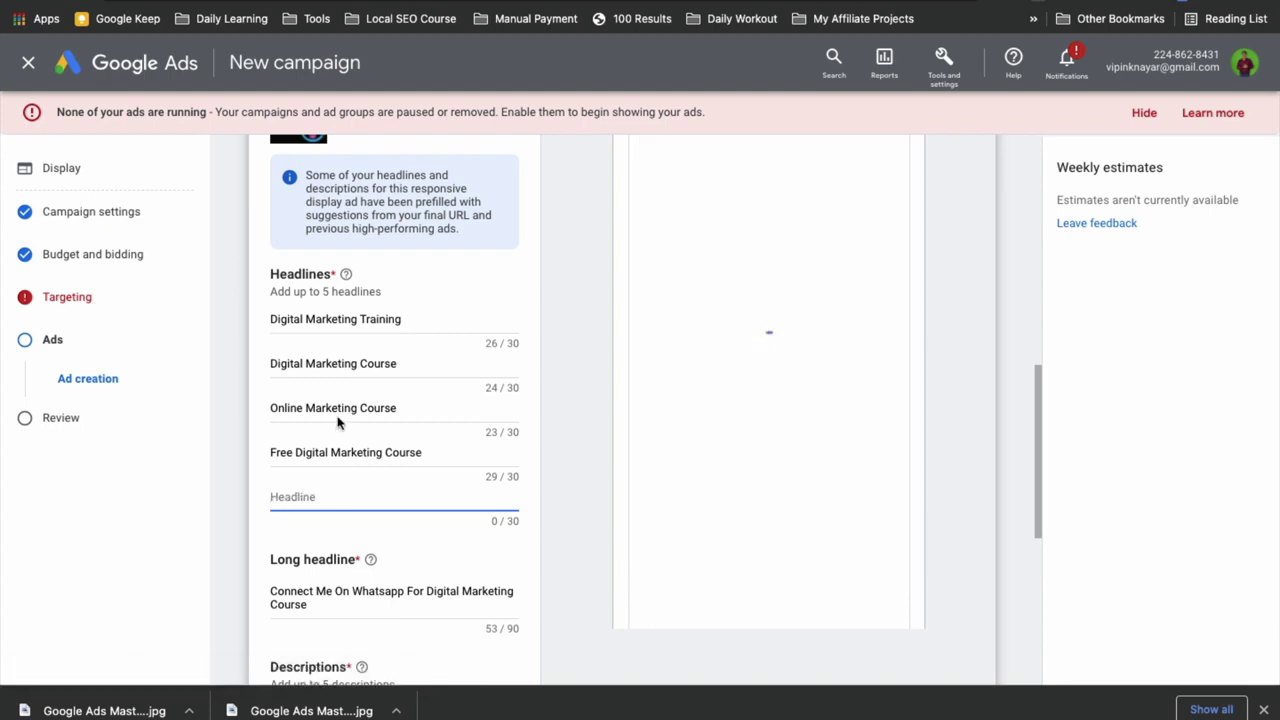
pyautogui.write('Free')
pyautogui.moveTo(270, 318); pyautogui.dragTo(410, 319)
pyautogui.hotkey('ctrl', 'c')
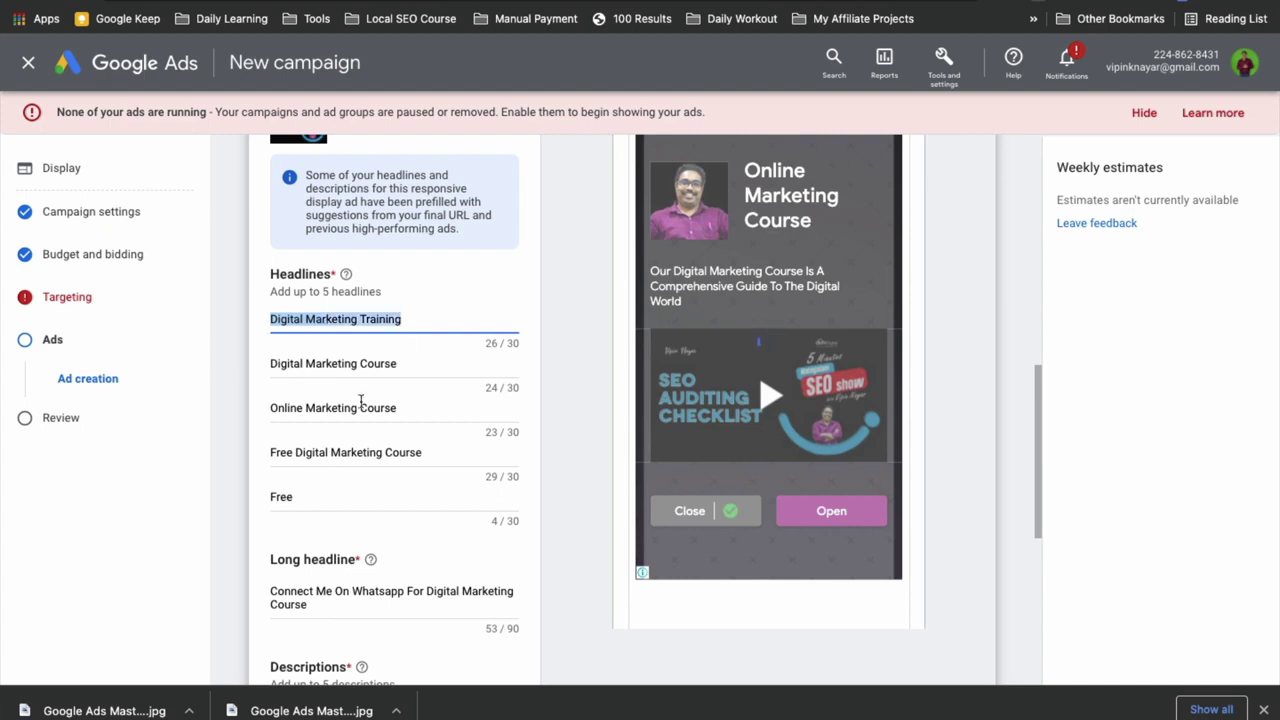
pyautogui.click(327, 495)
pyautogui.hotkey('ctrl', 'v')
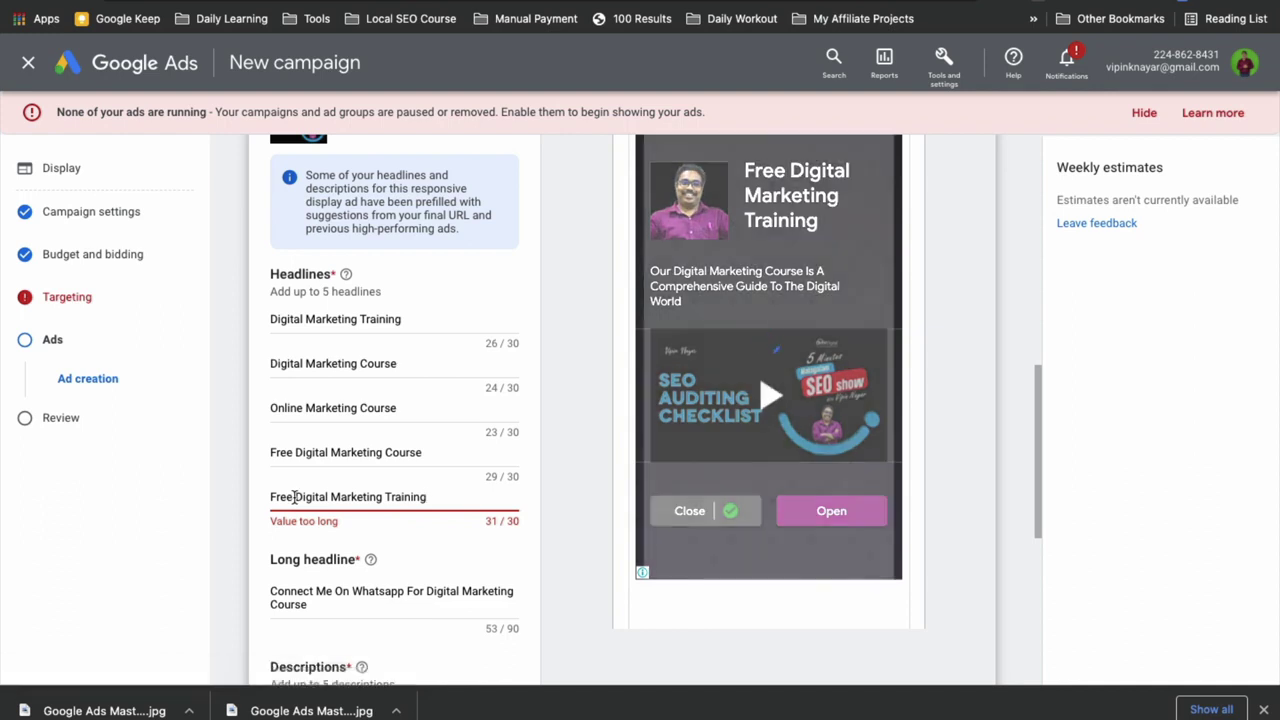
# - Shorten and reword the fifth headline to "Digital Marketing Class"
pyautogui.press('BackSpace')
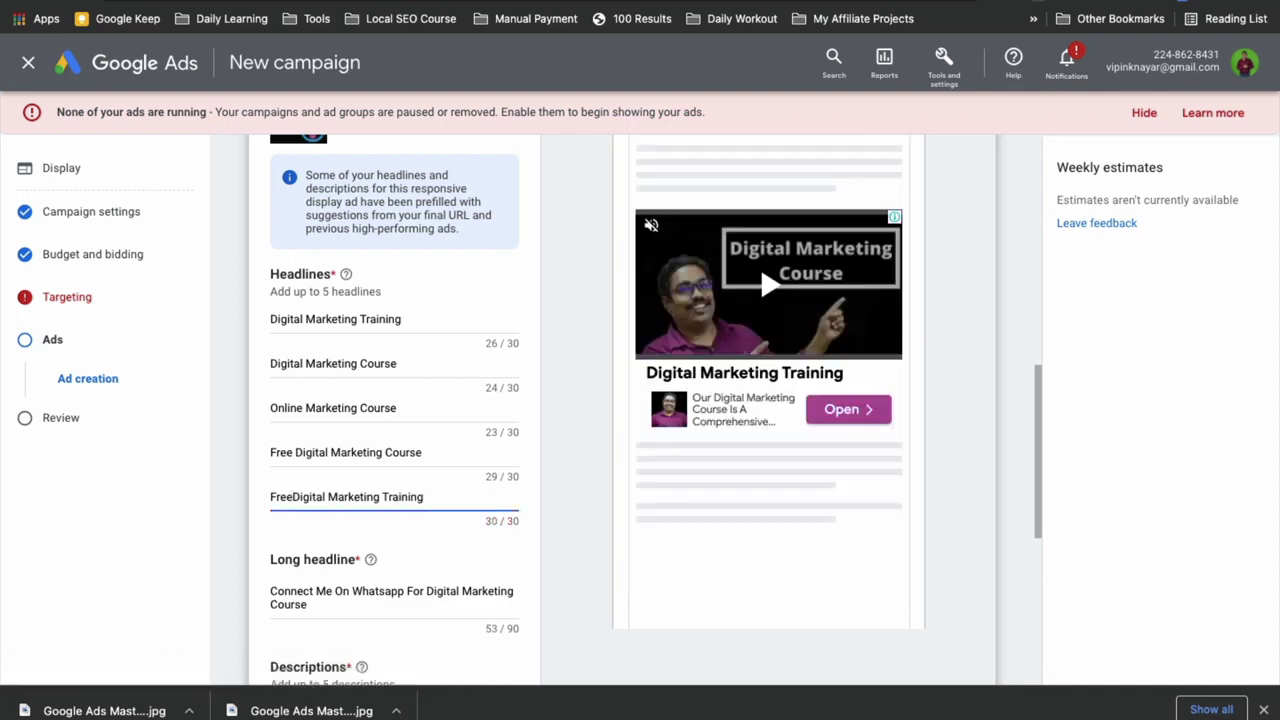
pyautogui.press('BackSpace')
pyautogui.press('BackSpace')
pyautogui.press('BackSpace')
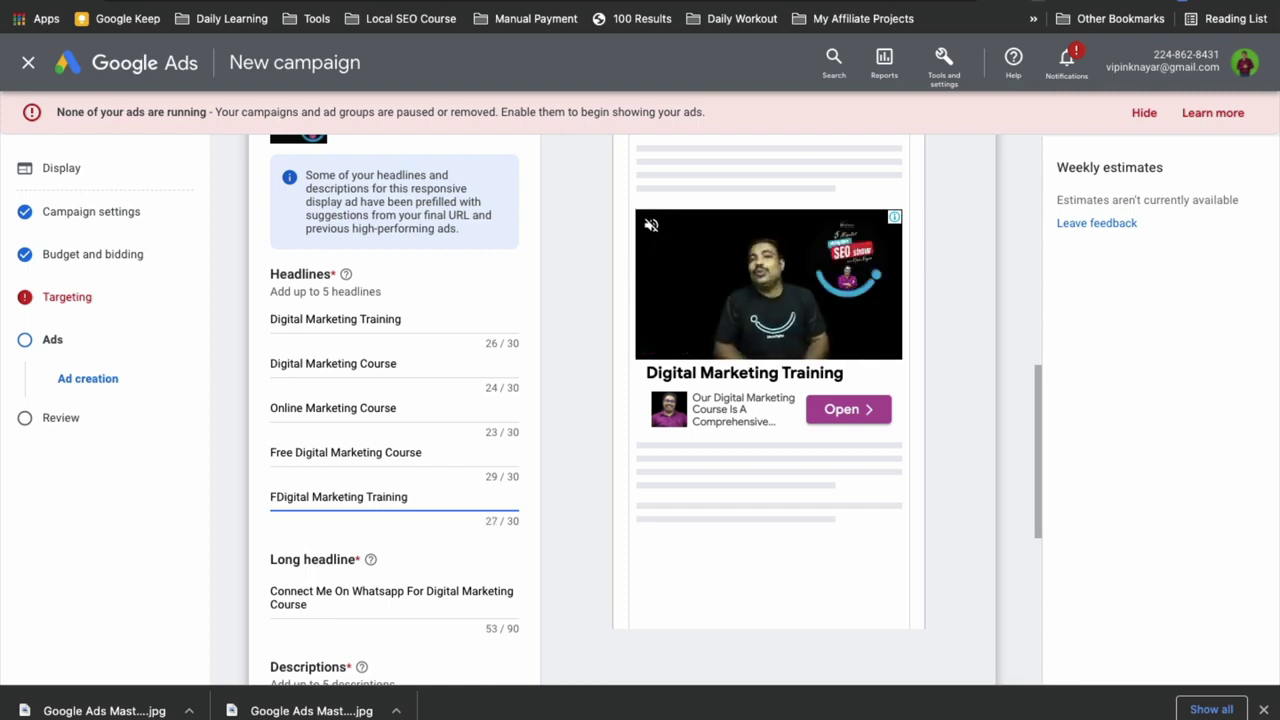
pyautogui.press('BackSpace')
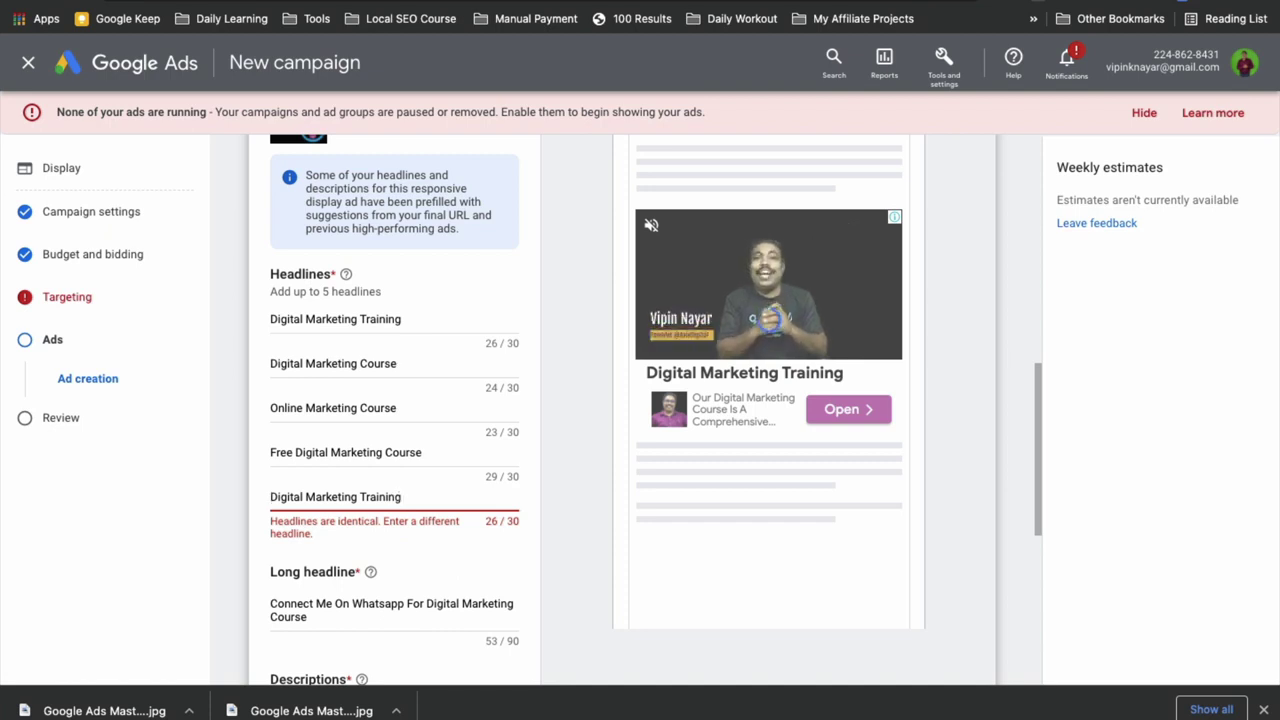
pyautogui.press('BackSpace')
pyautogui.press('BackSpace')
pyautogui.press('BackSpace')
pyautogui.press('BackSpace')
pyautogui.press('BackSpace')
pyautogui.press('BackSpace')
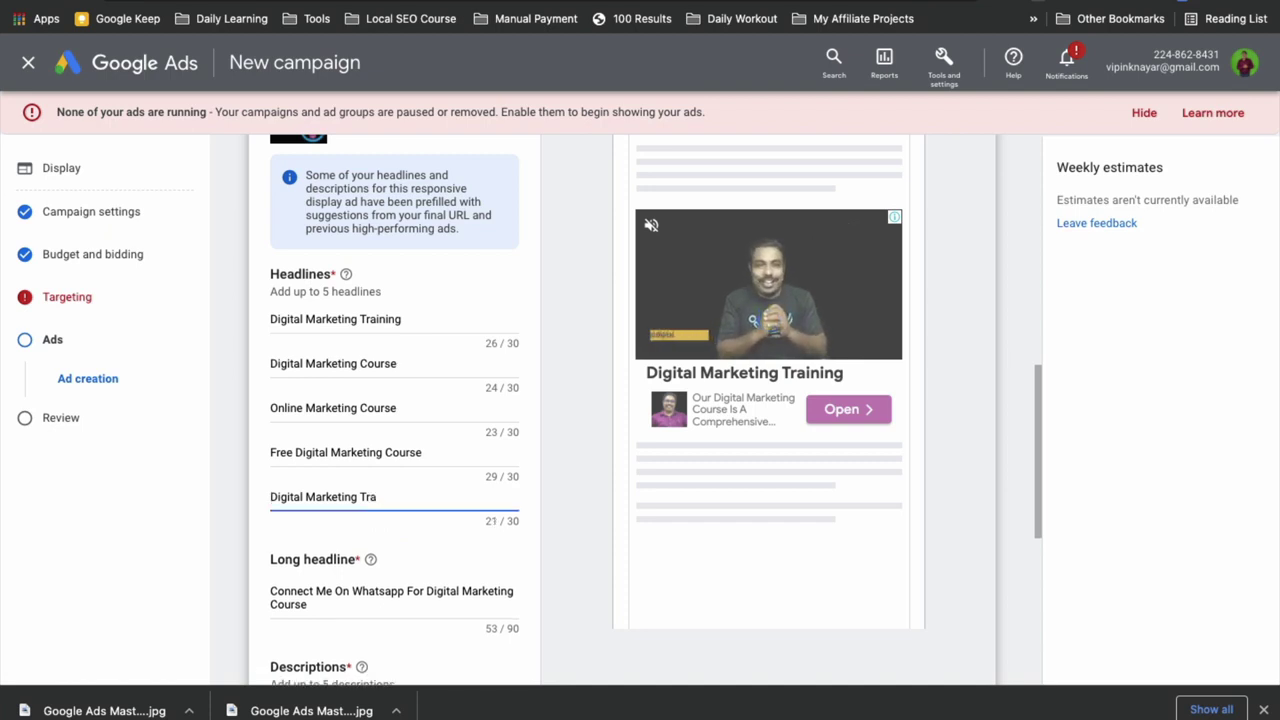
pyautogui.press('BackSpace')
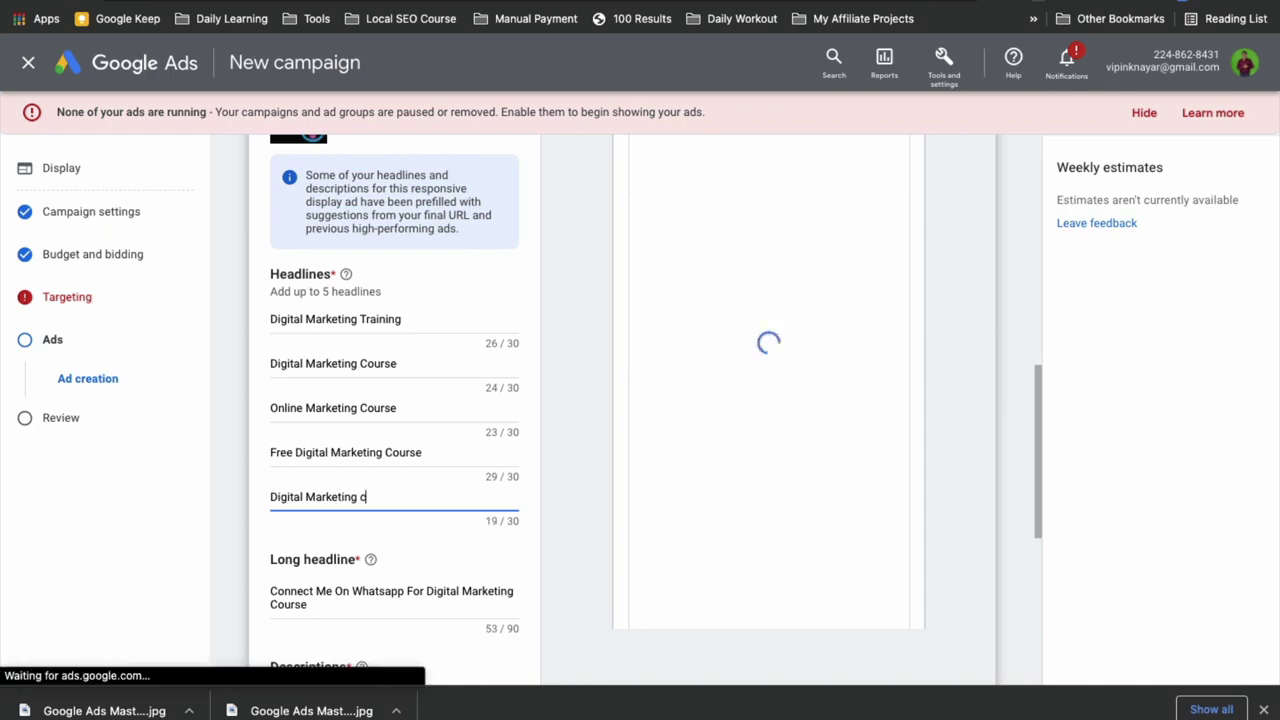
pyautogui.press('BackSpace')
pyautogui.write('C')
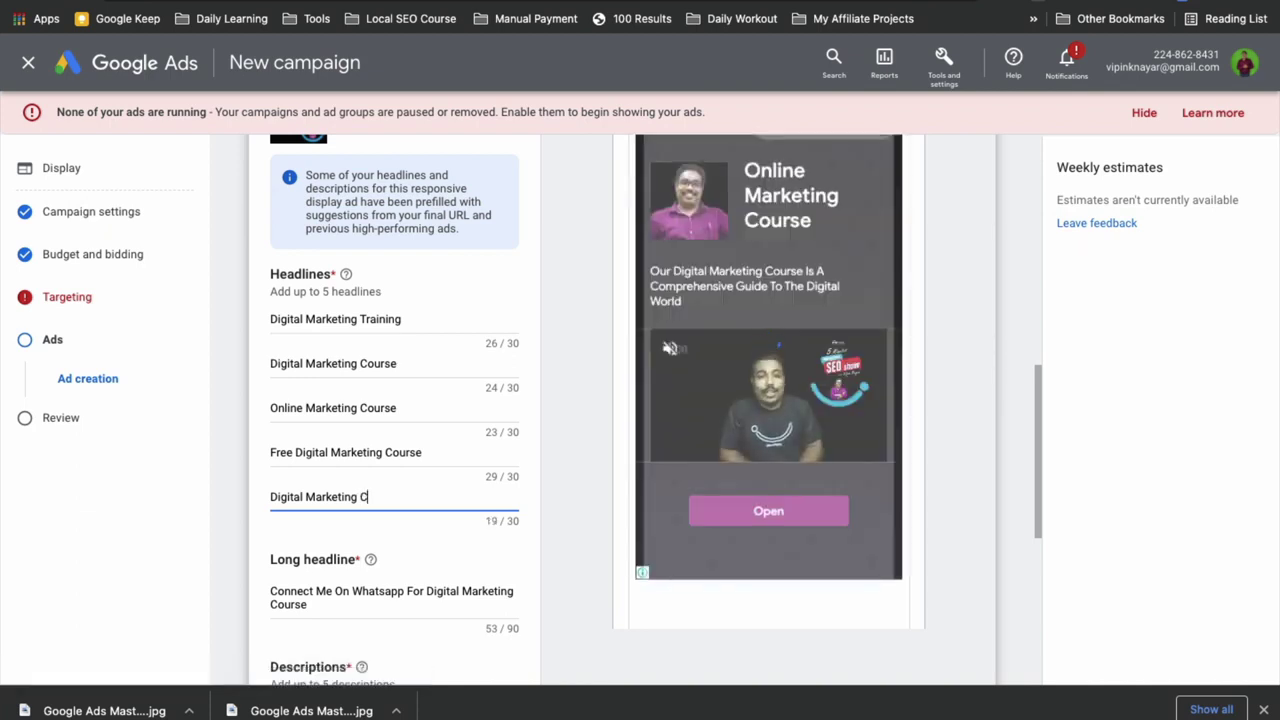
pyautogui.write('lass')
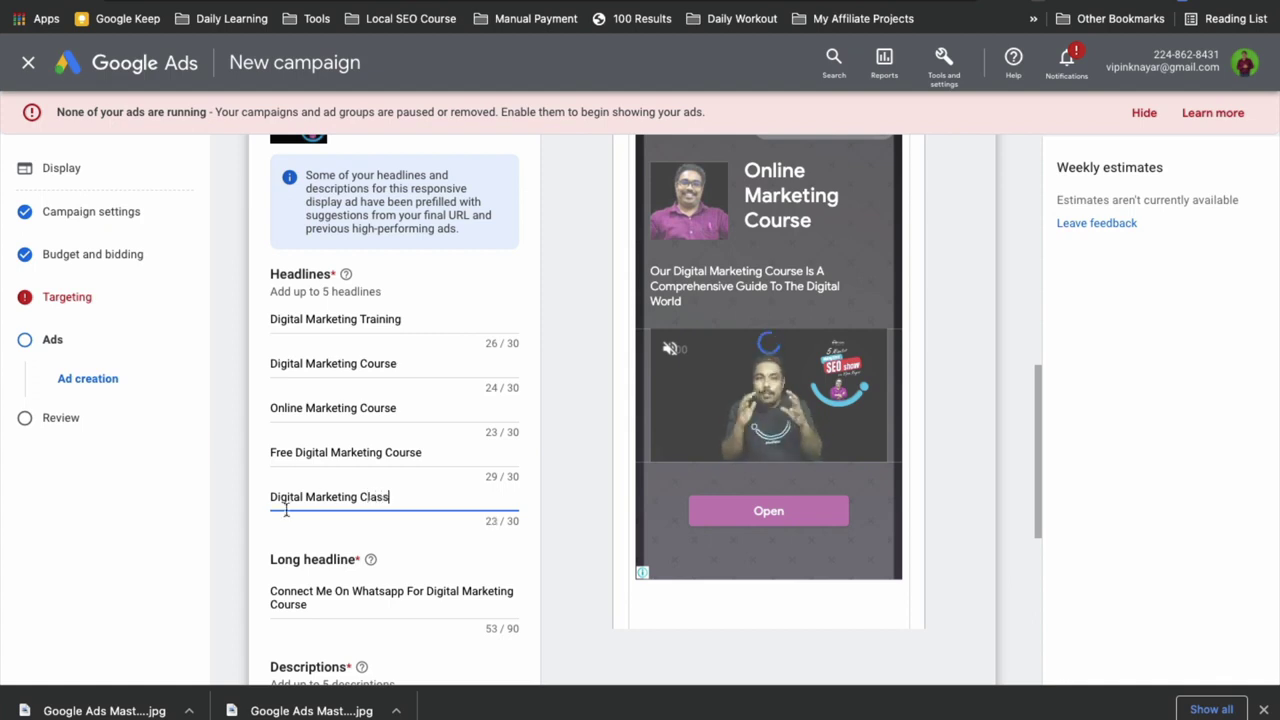
# - Expand the additional format options below the descriptions and examine the asset enhancement and auto-generated video settings
pyautogui.scroll(-1, 300, 557)
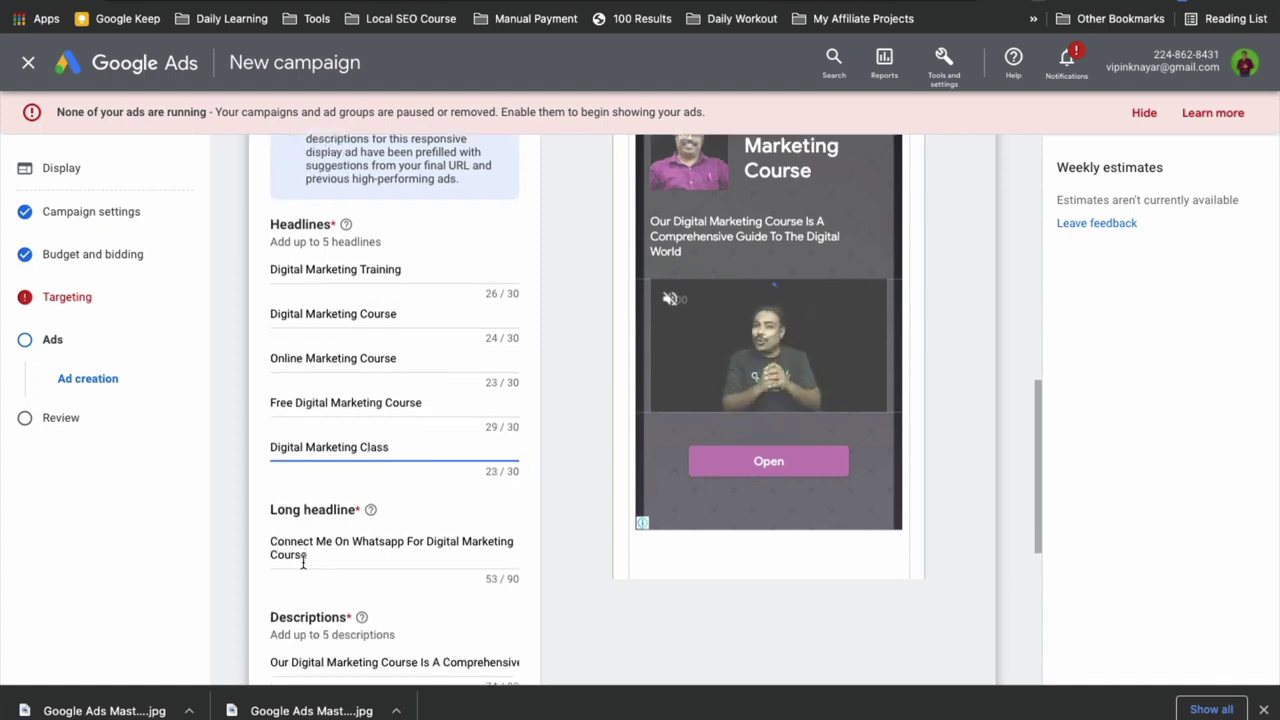
pyautogui.scroll(-2, 330, 470)
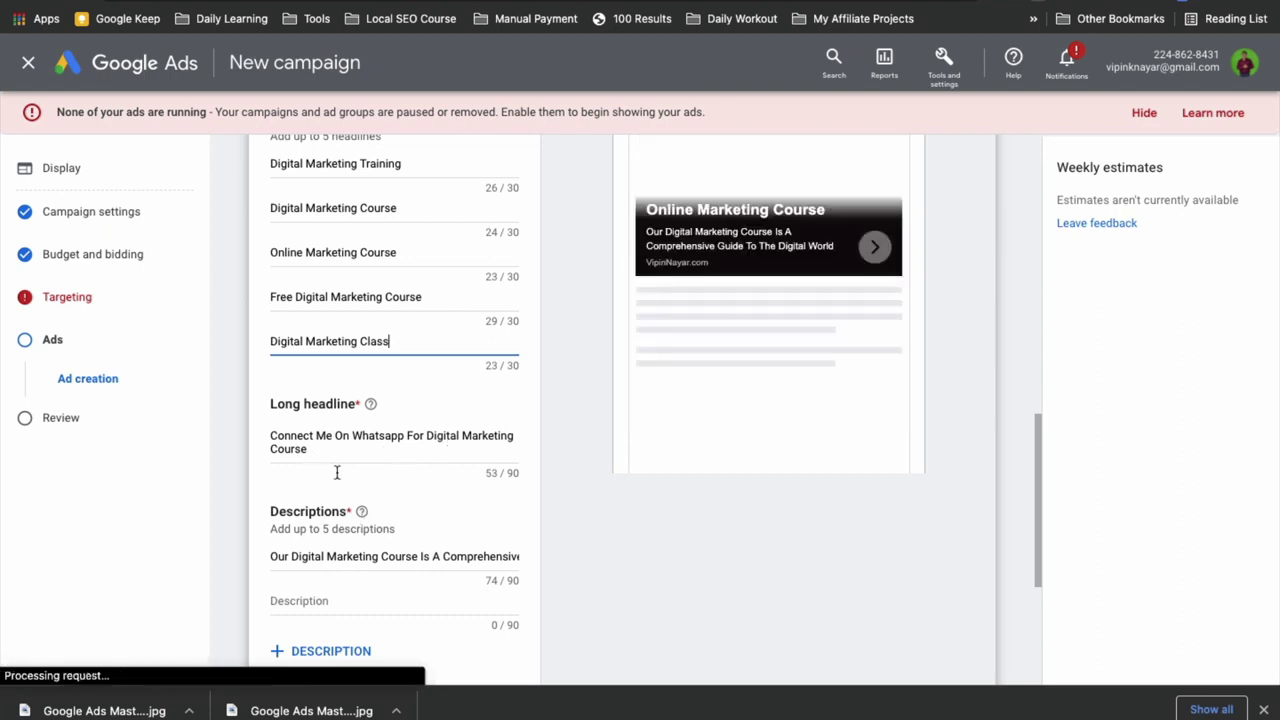
pyautogui.scroll(-1, 340, 470)
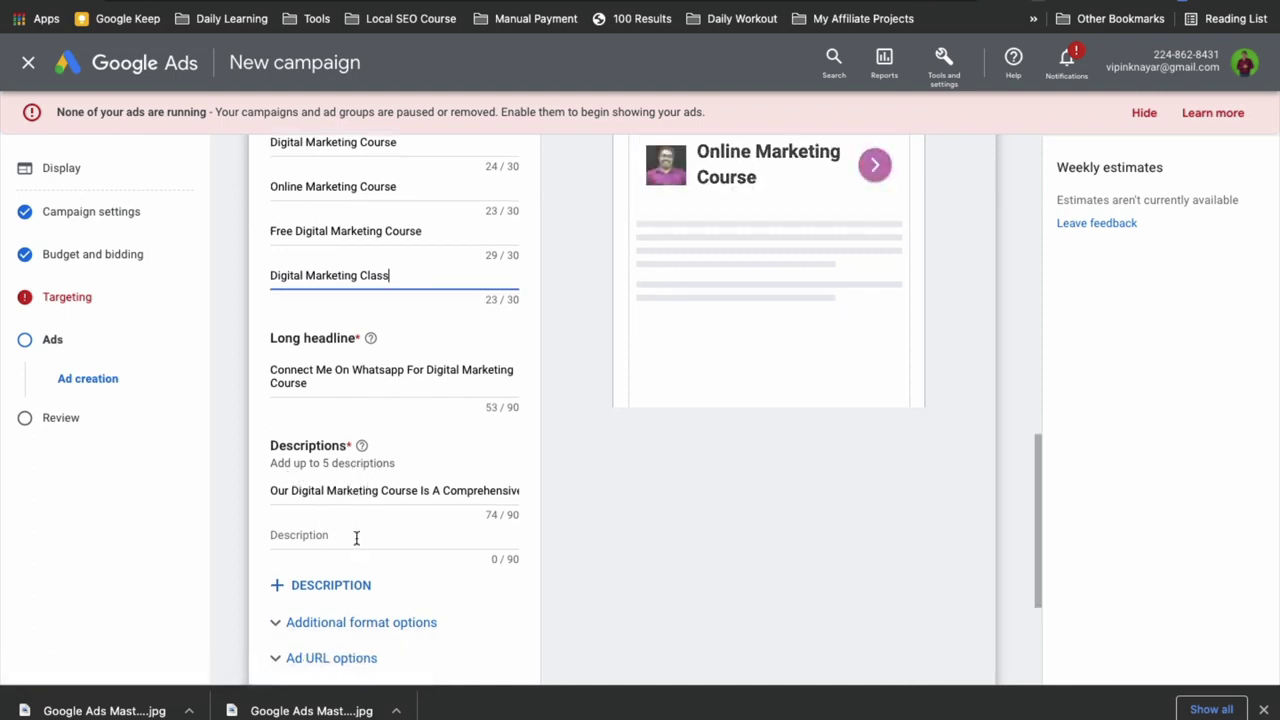
pyautogui.scroll(-3, 380, 511)
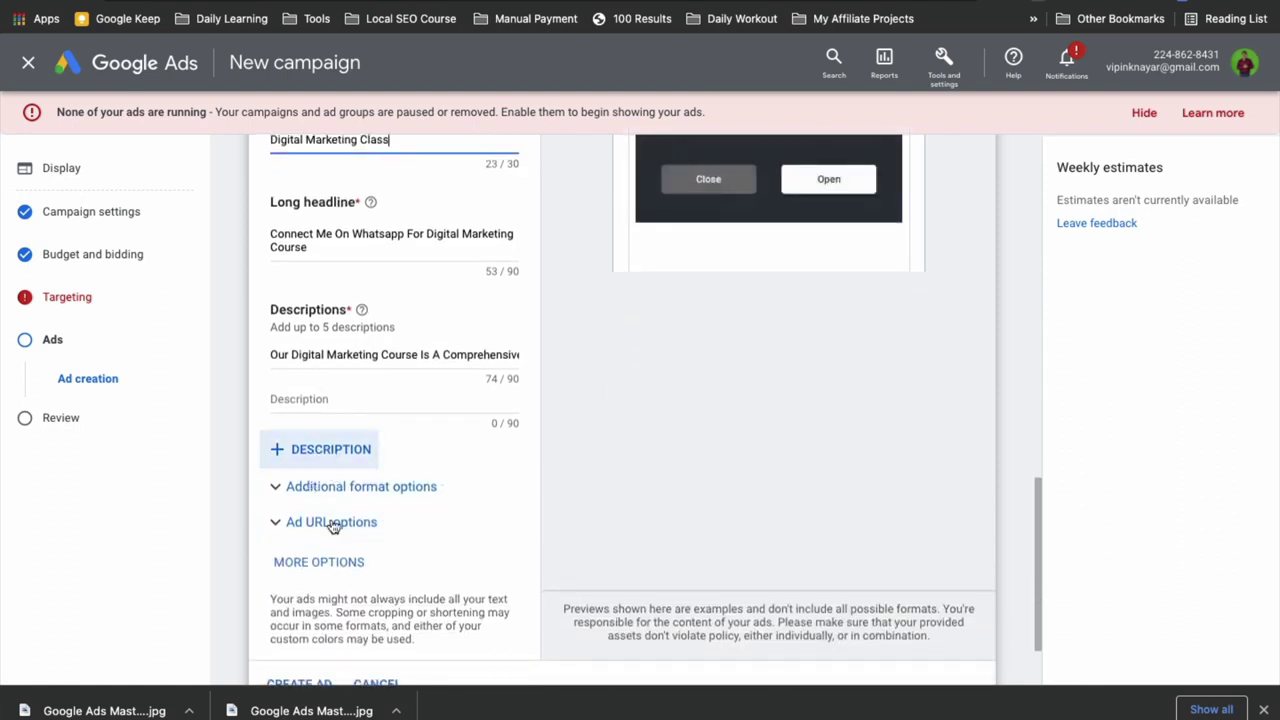
pyautogui.scroll(-1, 300, 500)
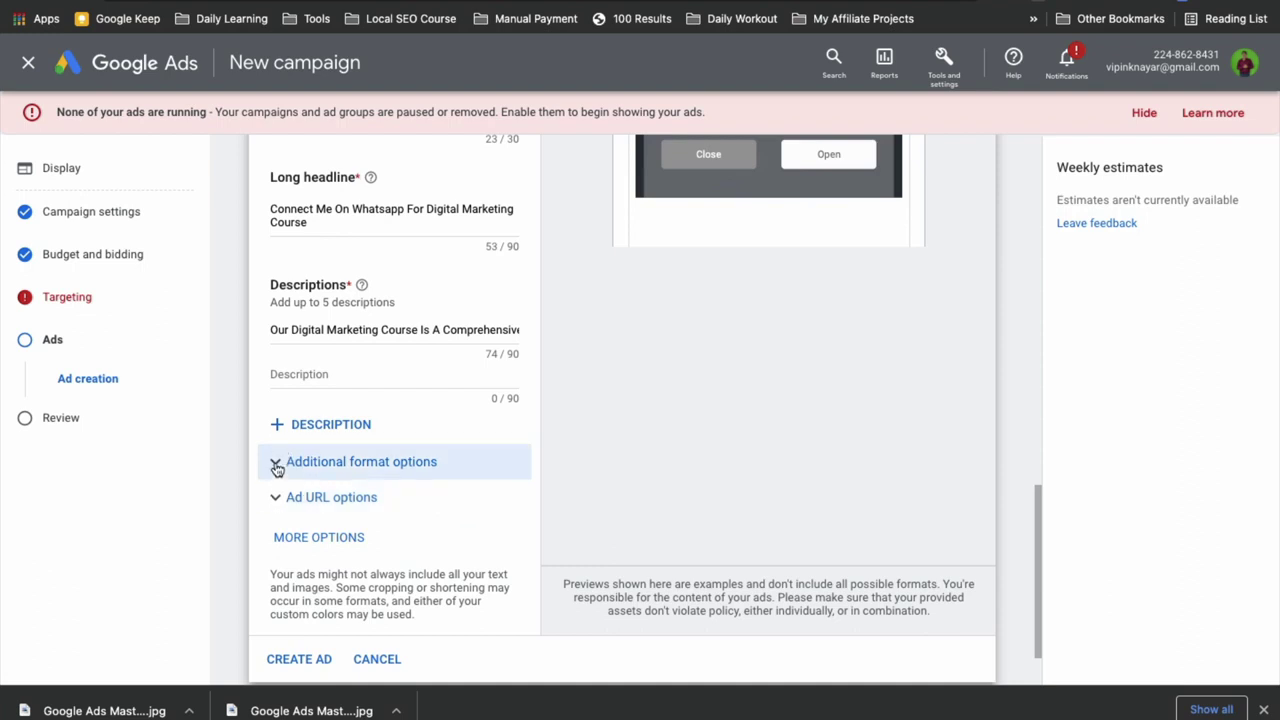
pyautogui.click(340, 472)
pyautogui.scroll(-2, 340, 470)
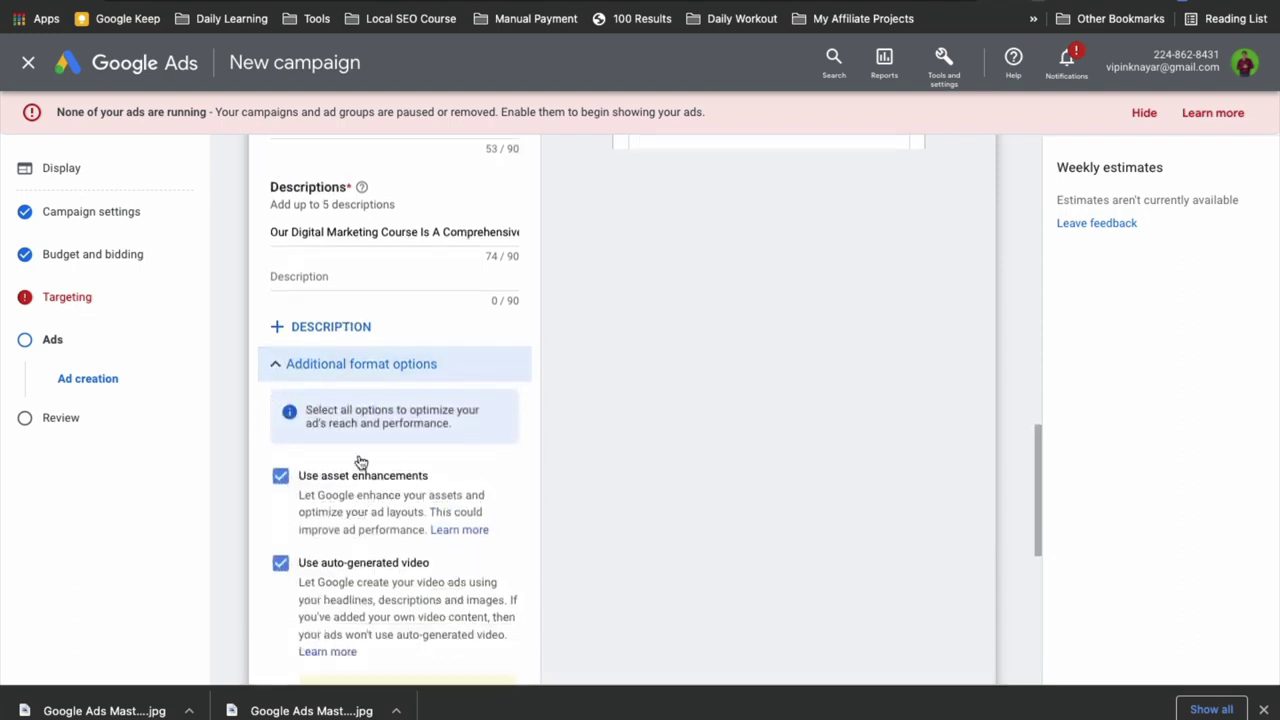
# - Examine the auto-generated video and native format settings, expand the ad URL options and look through the tracking fields
pyautogui.scroll(-2, 375, 480)
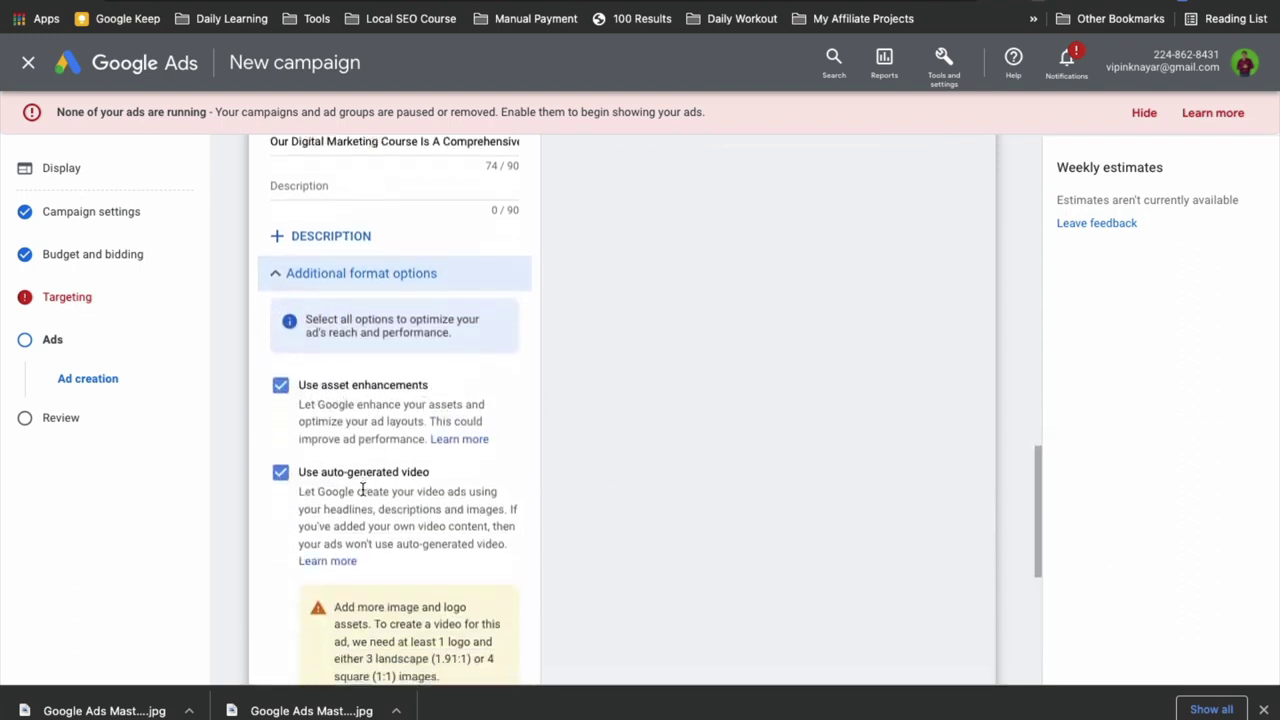
pyautogui.scroll(-2, 397, 485)
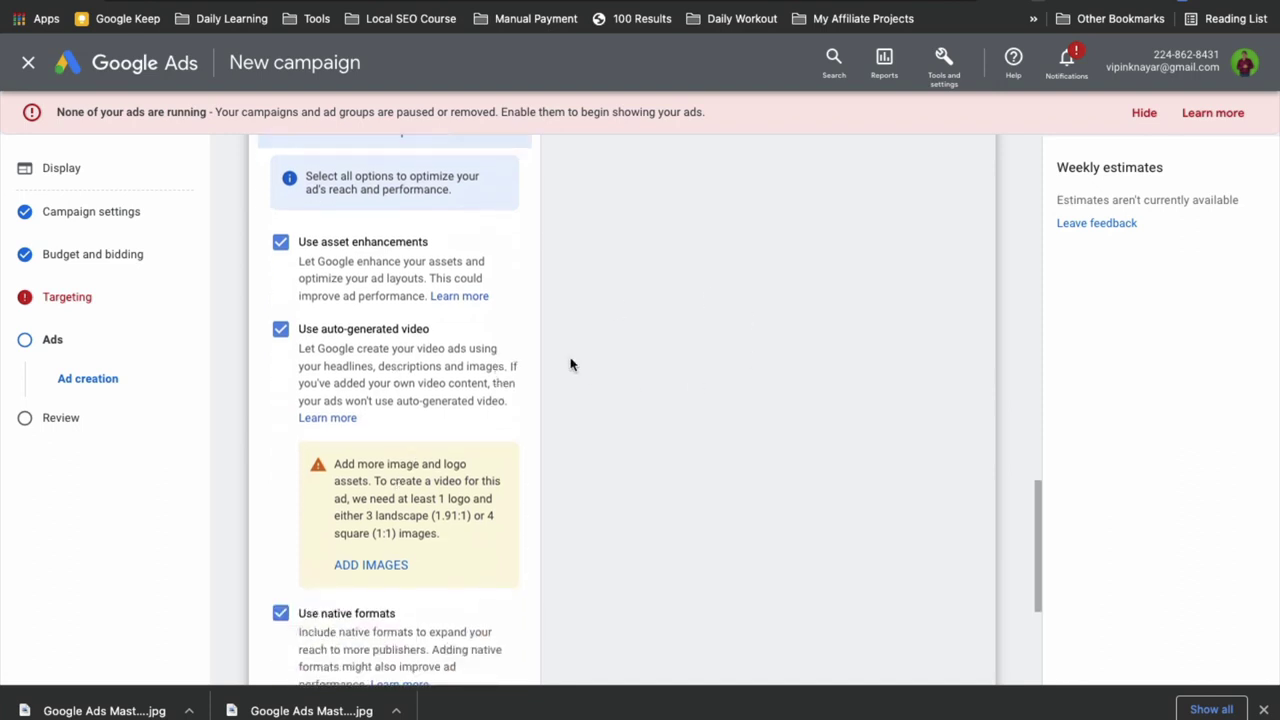
pyautogui.scroll(-2, 424, 369)
pyautogui.scroll(-2, 455, 480)
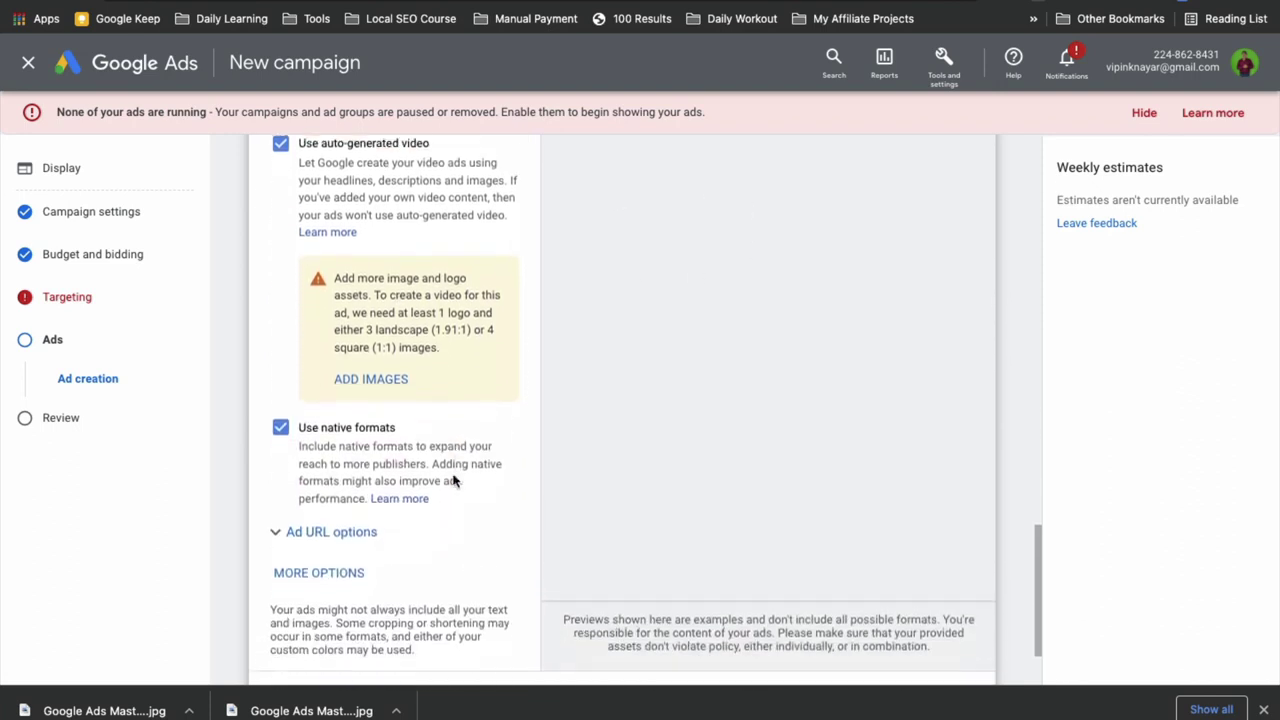
pyautogui.scroll(-1, 418, 456)
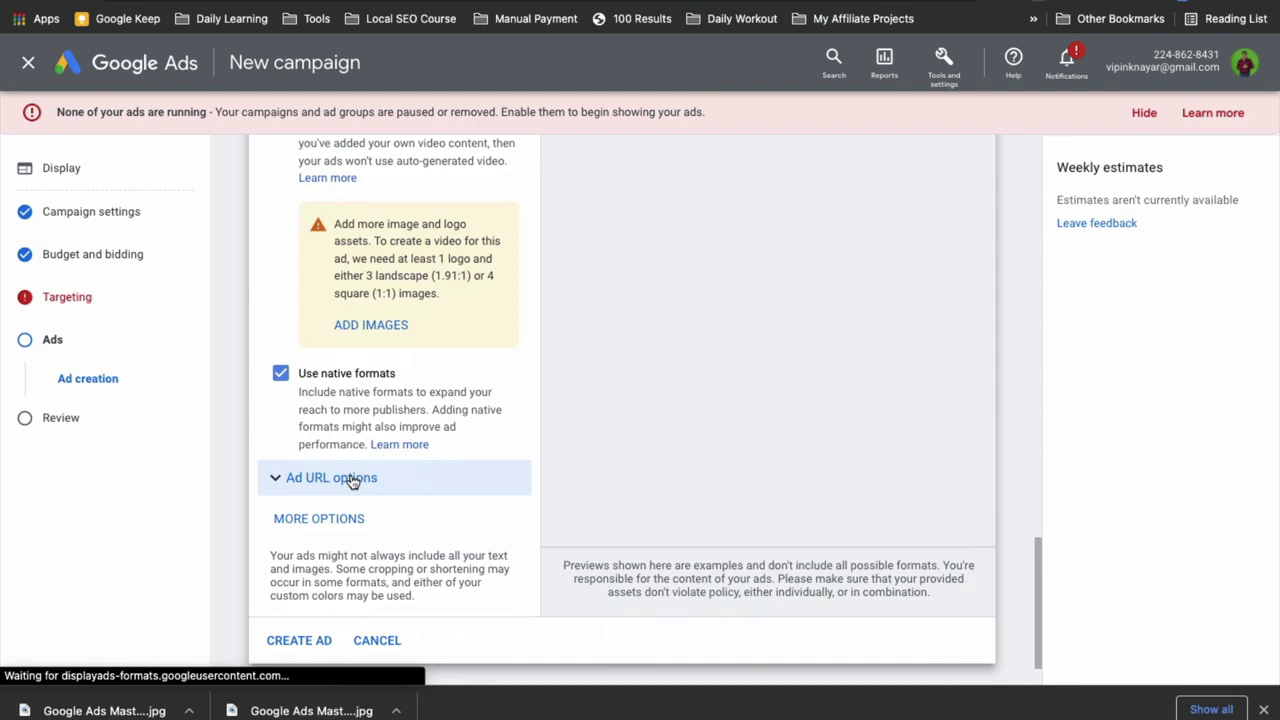
pyautogui.scroll(-1, 330, 470)
pyautogui.click(278, 434)
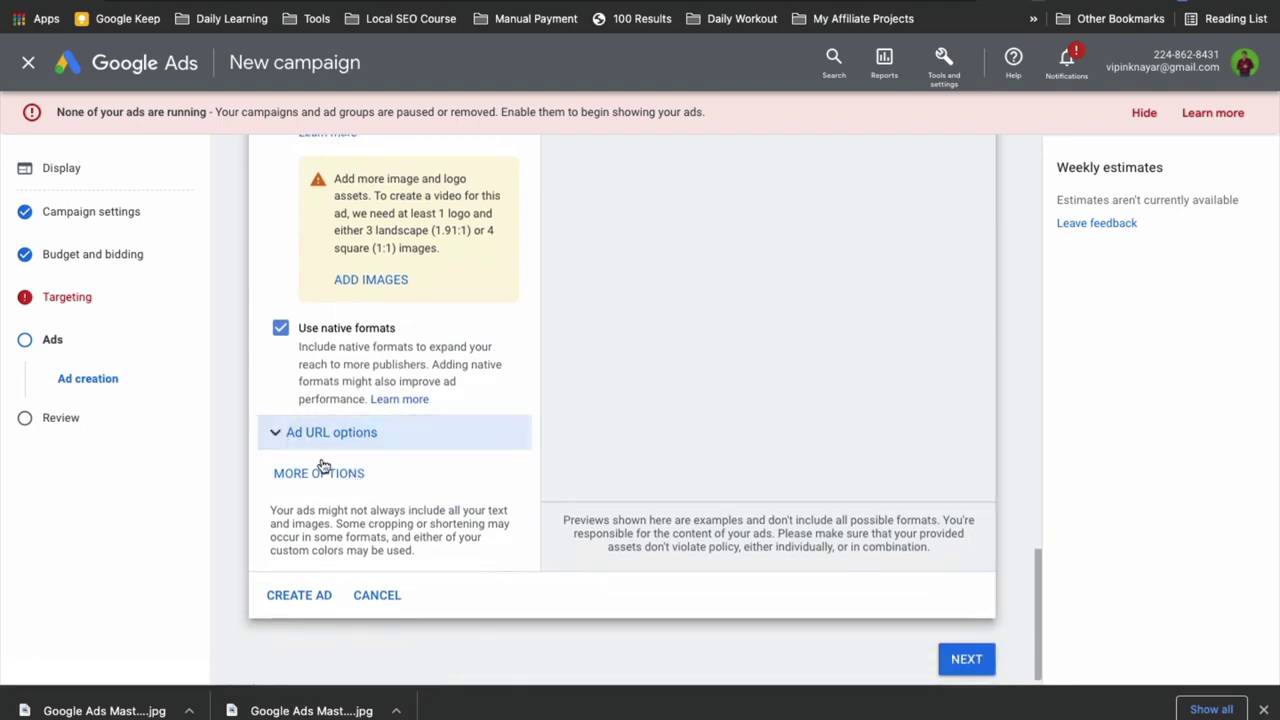
pyautogui.scroll(-2, 340, 470)
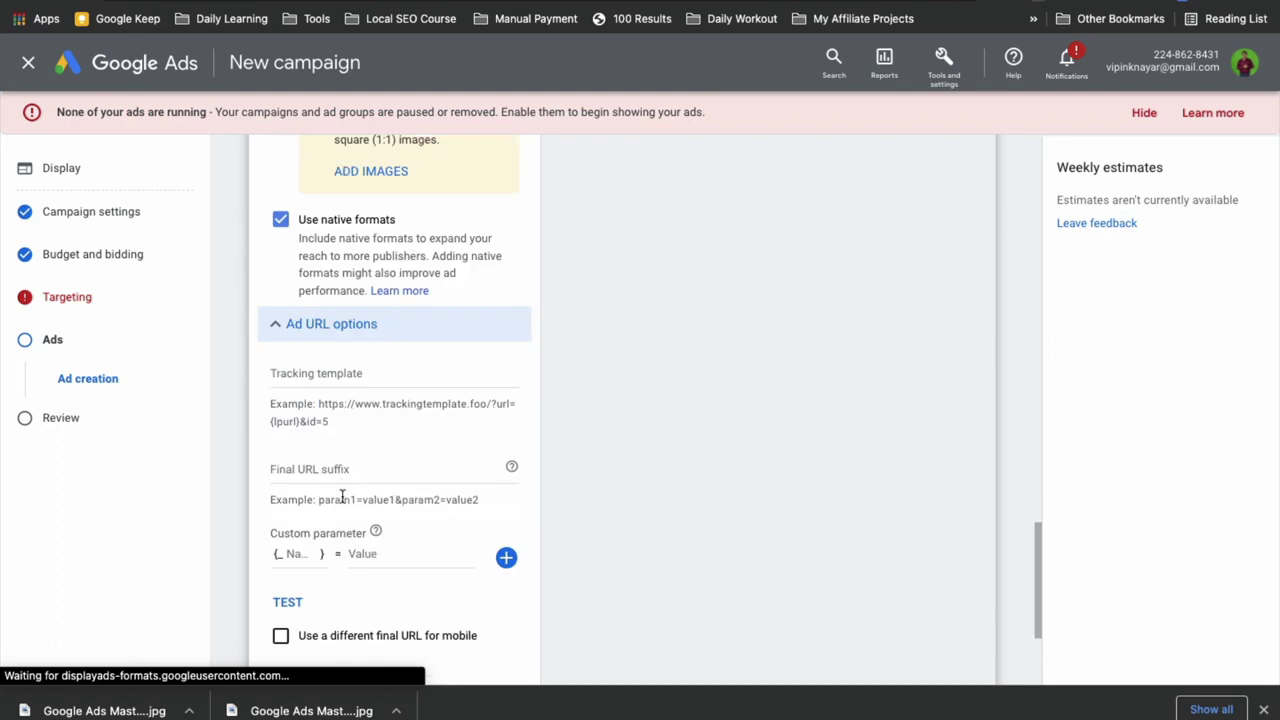
pyautogui.scroll(-4, 348, 494)
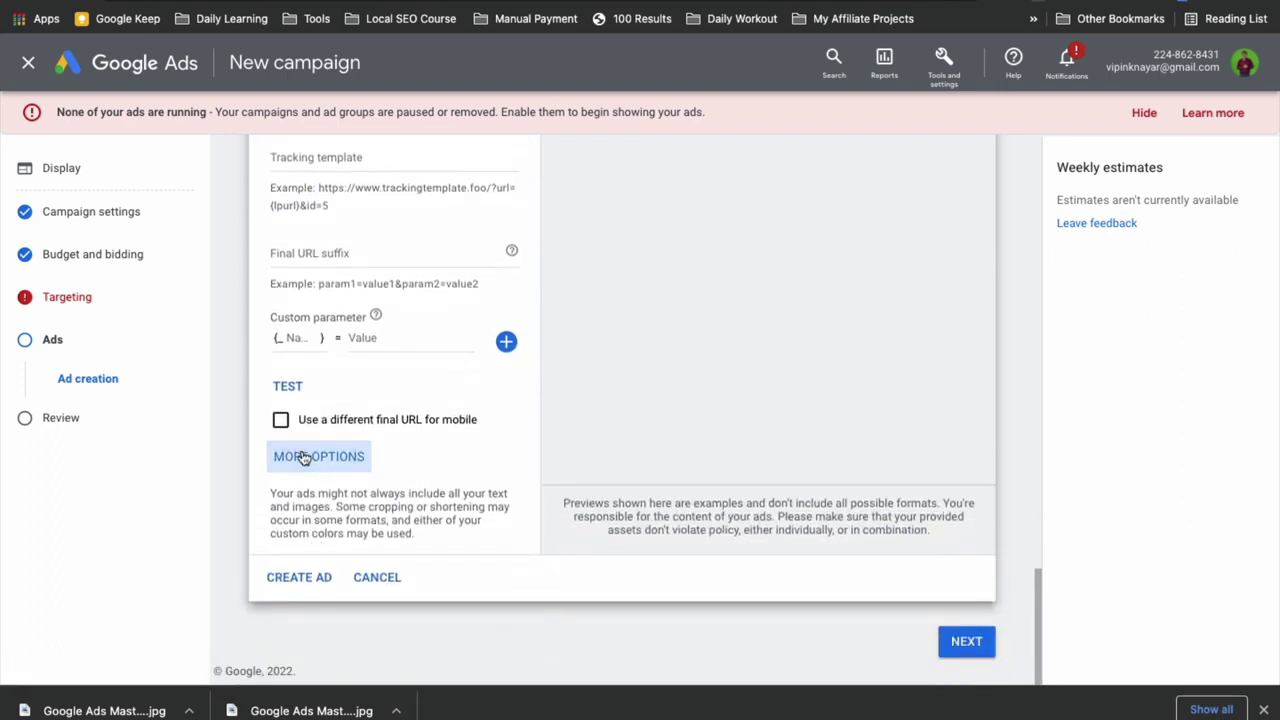
# - Add a call to action text to the responsive display ad and set it to Apply Now
pyautogui.click(303, 457)
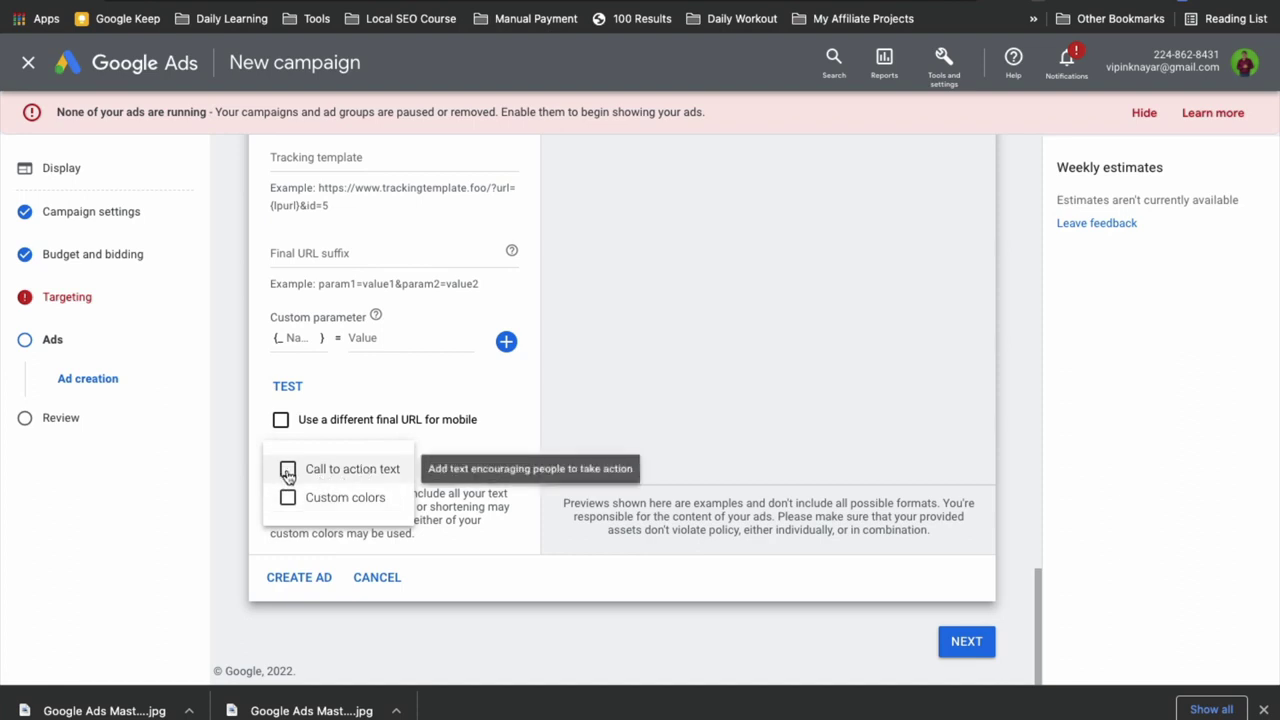
pyautogui.click(287, 472)
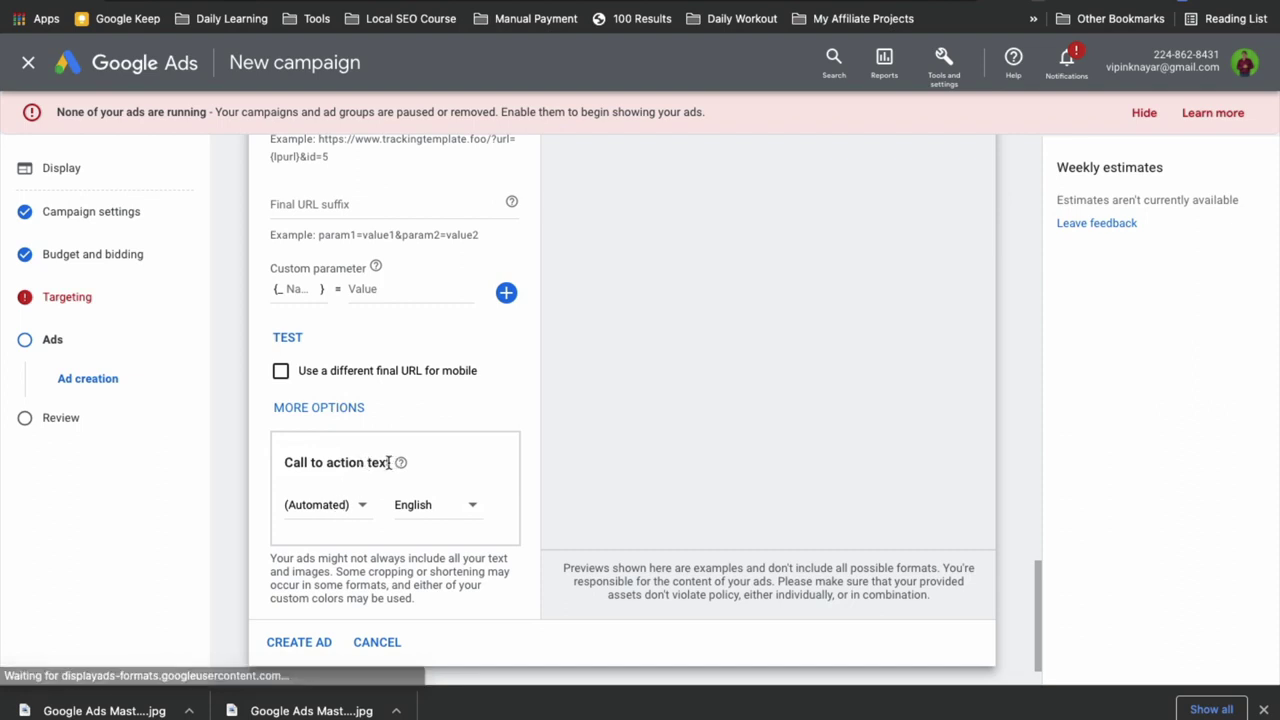
pyautogui.moveTo(391, 462); pyautogui.dragTo(299, 464)
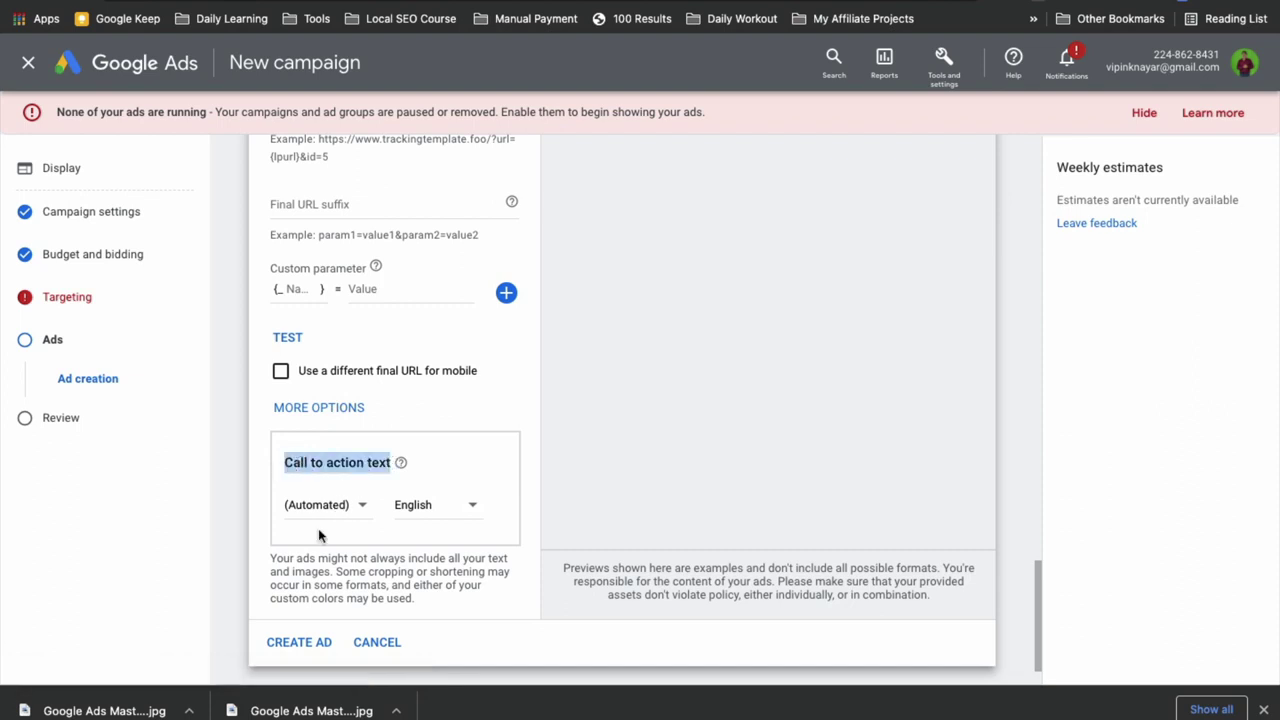
pyautogui.scroll(-1, 322, 534)
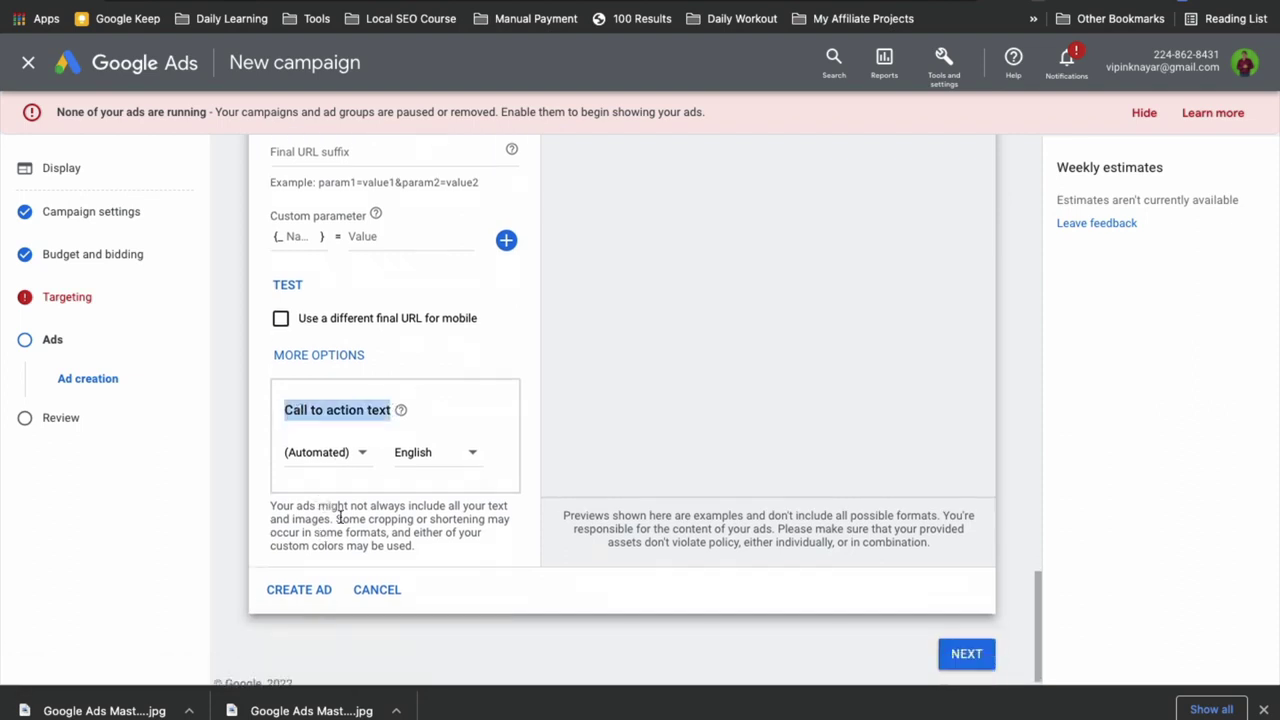
pyautogui.click(340, 455)
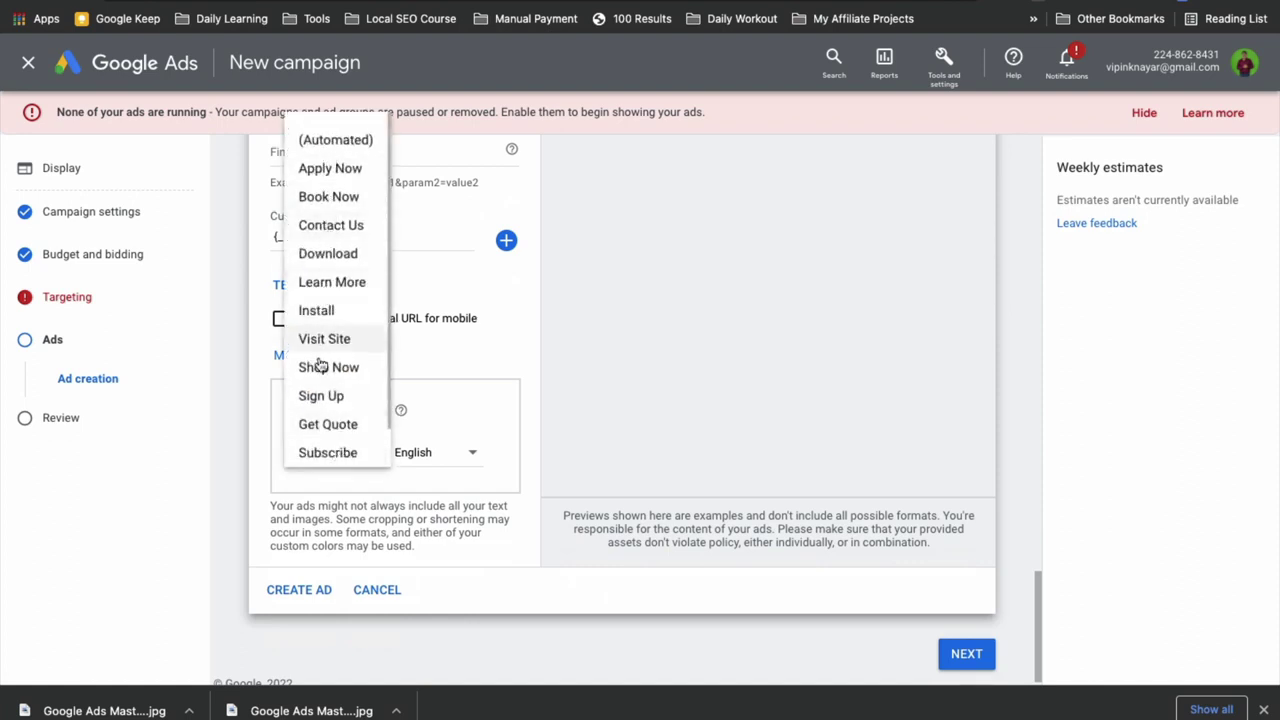
pyautogui.scroll(-1, 321, 355)
pyautogui.scroll(1, 319, 361)
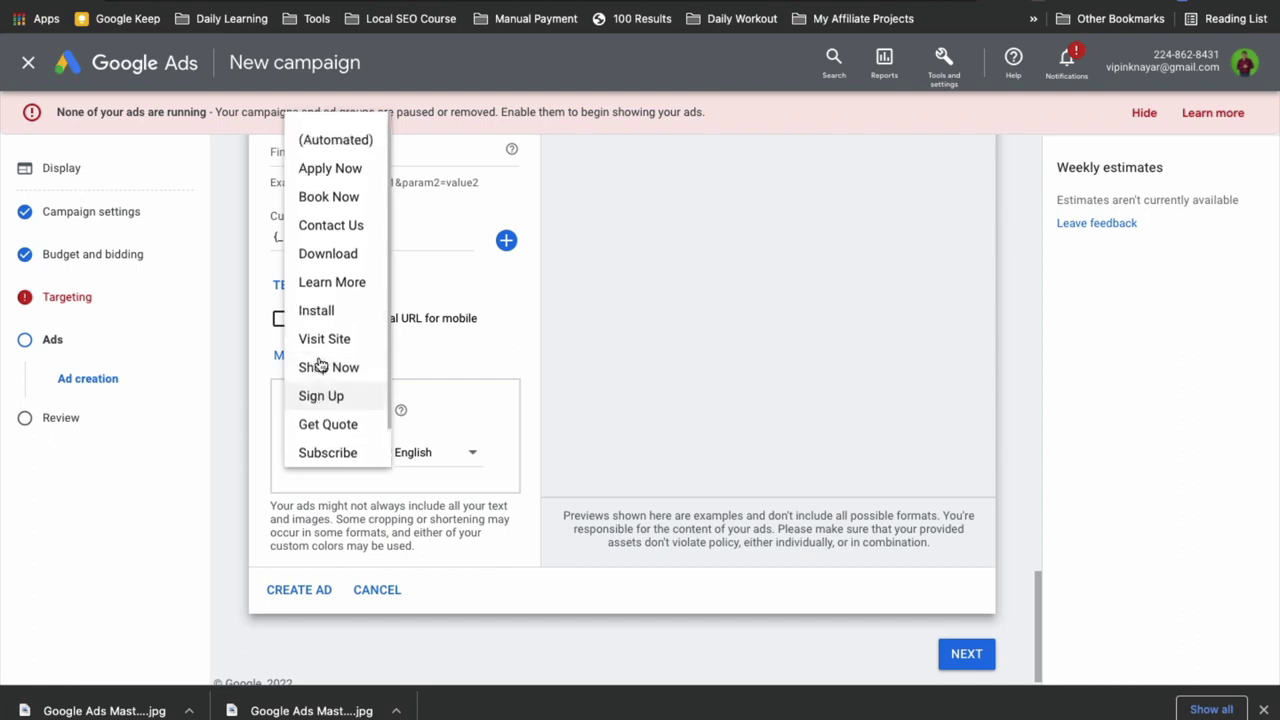
pyautogui.click(332, 170)
# - Look over the ad's assets and headlines and step through the mobile previews showing the call to action
pyautogui.scroll(6, 397, 519)
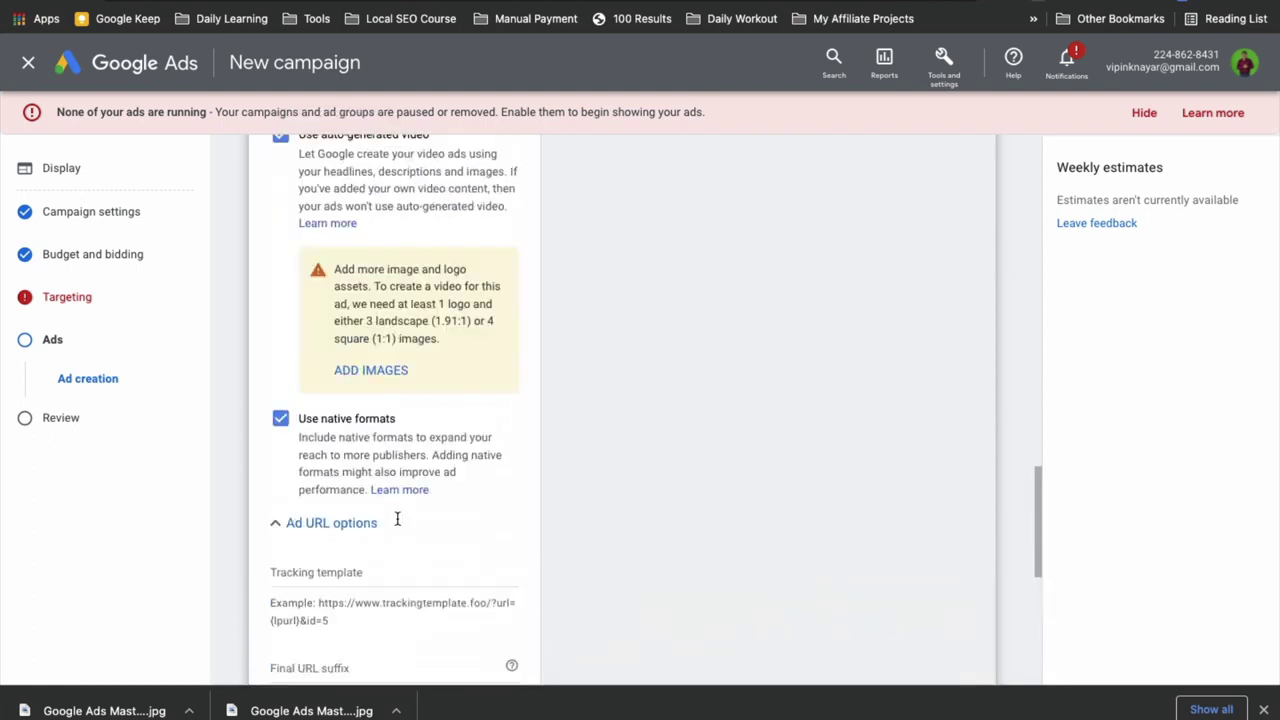
pyautogui.scroll(-5, 551, 489)
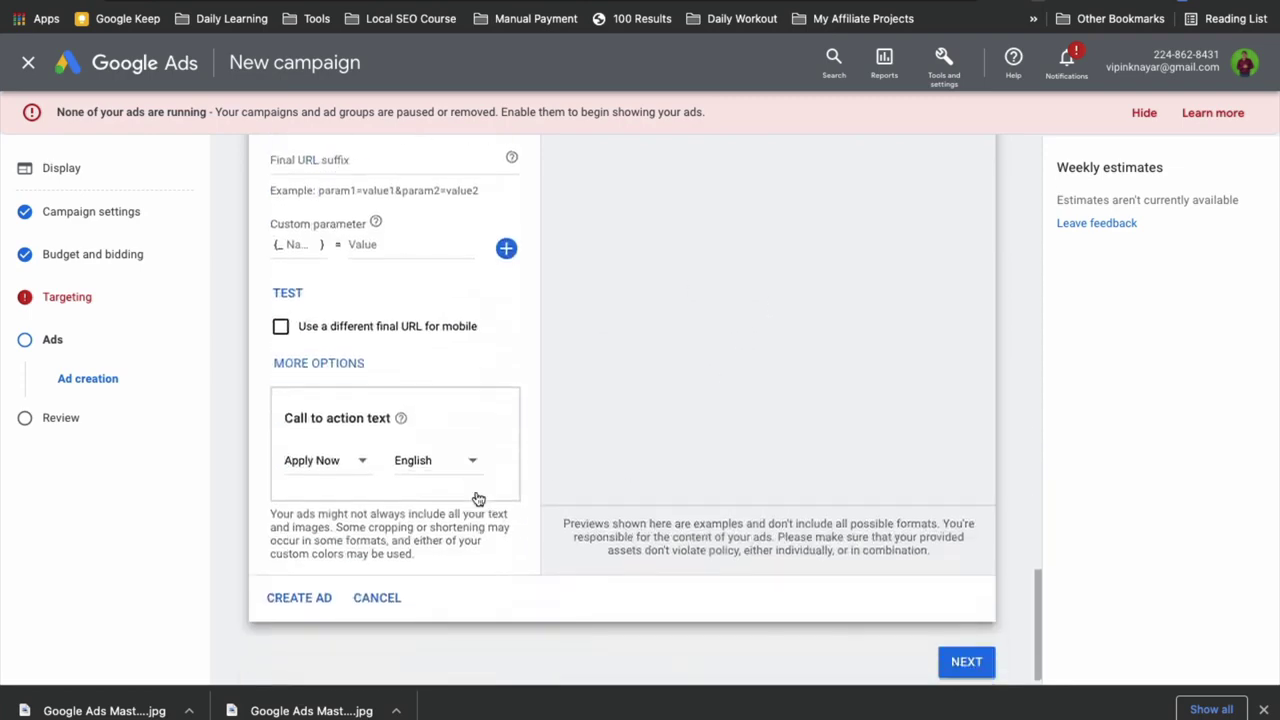
pyautogui.scroll(9, 477, 495)
pyautogui.scroll(8, 476, 495)
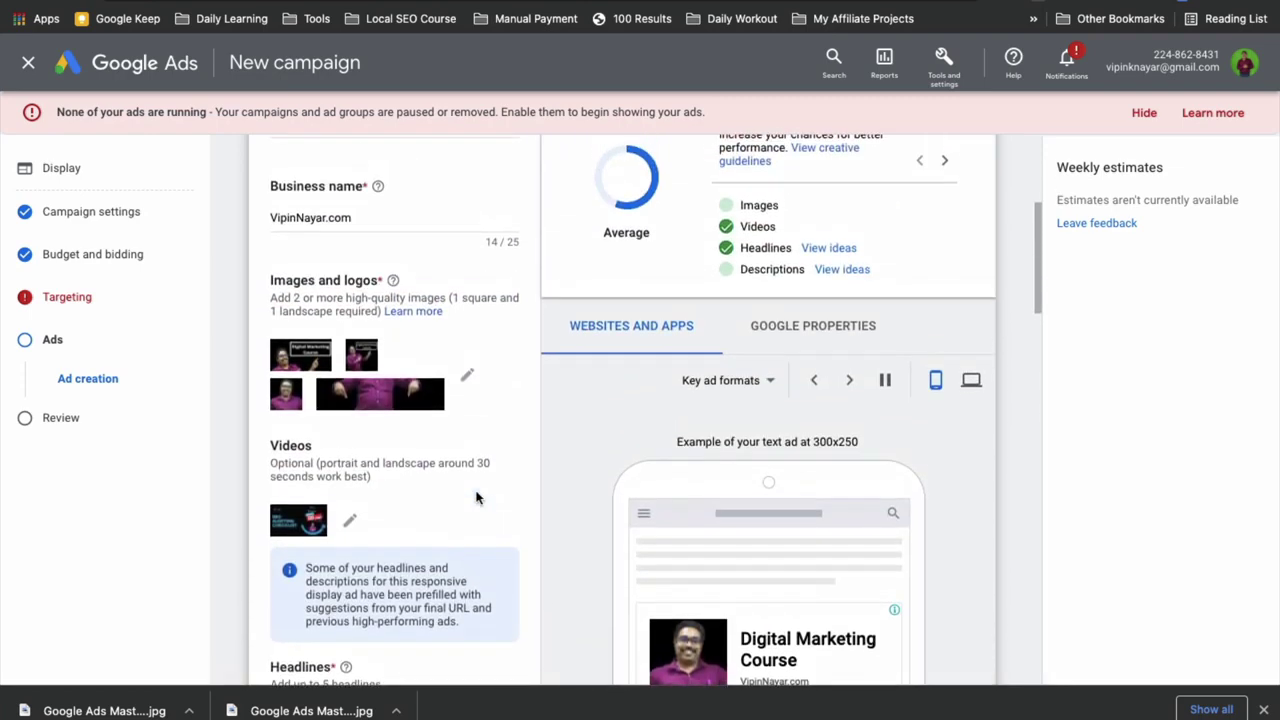
pyautogui.scroll(-6, 477, 497)
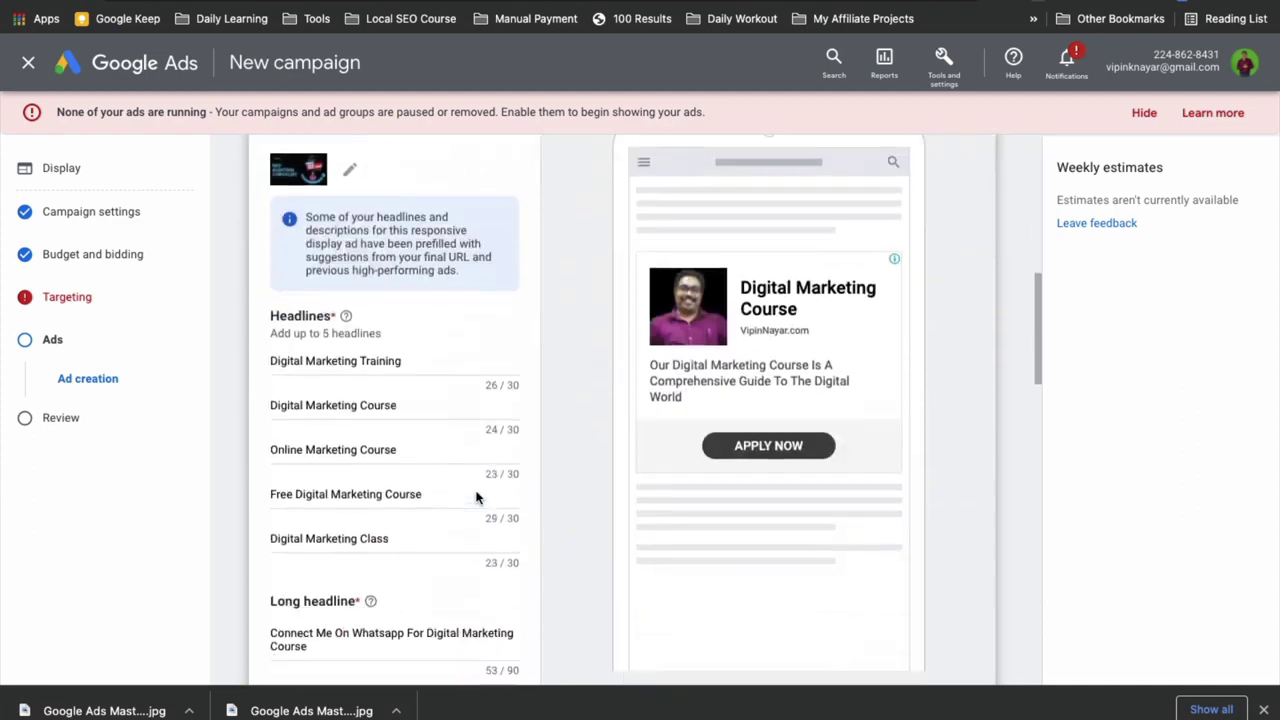
pyautogui.scroll(1, 637, 543)
pyautogui.scroll(4, 618, 551)
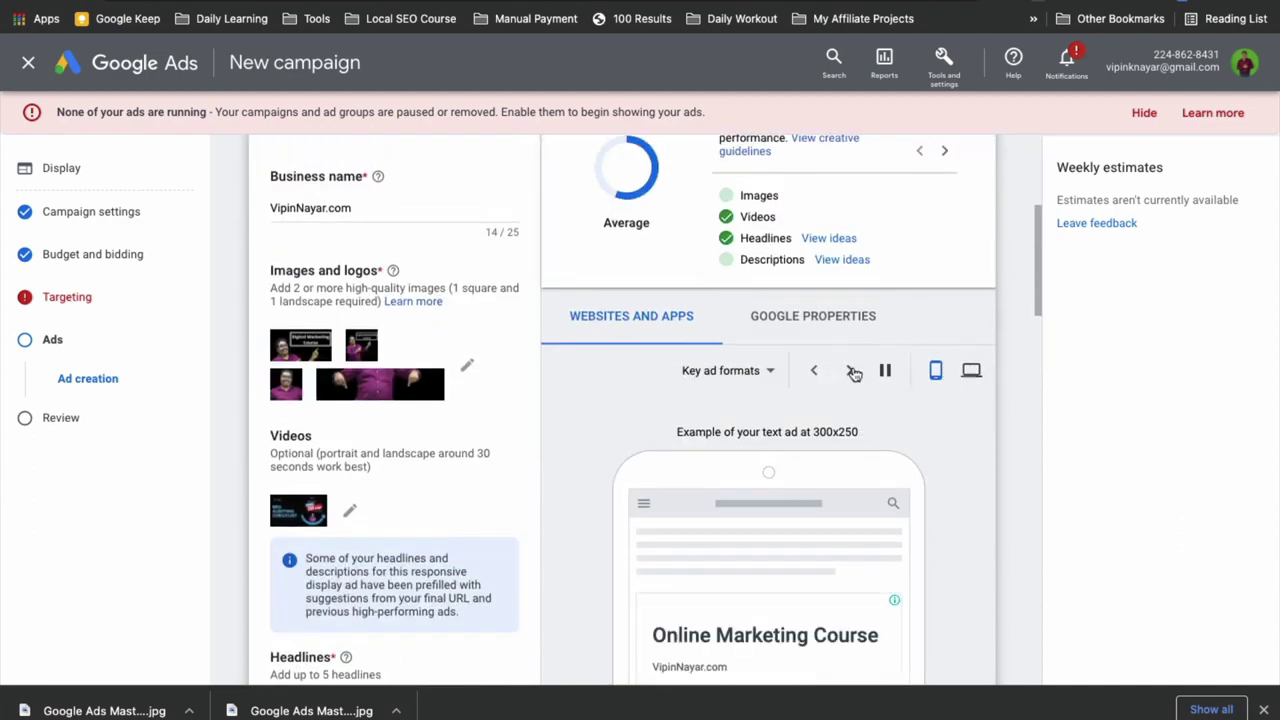
pyautogui.scroll(-3, 852, 373)
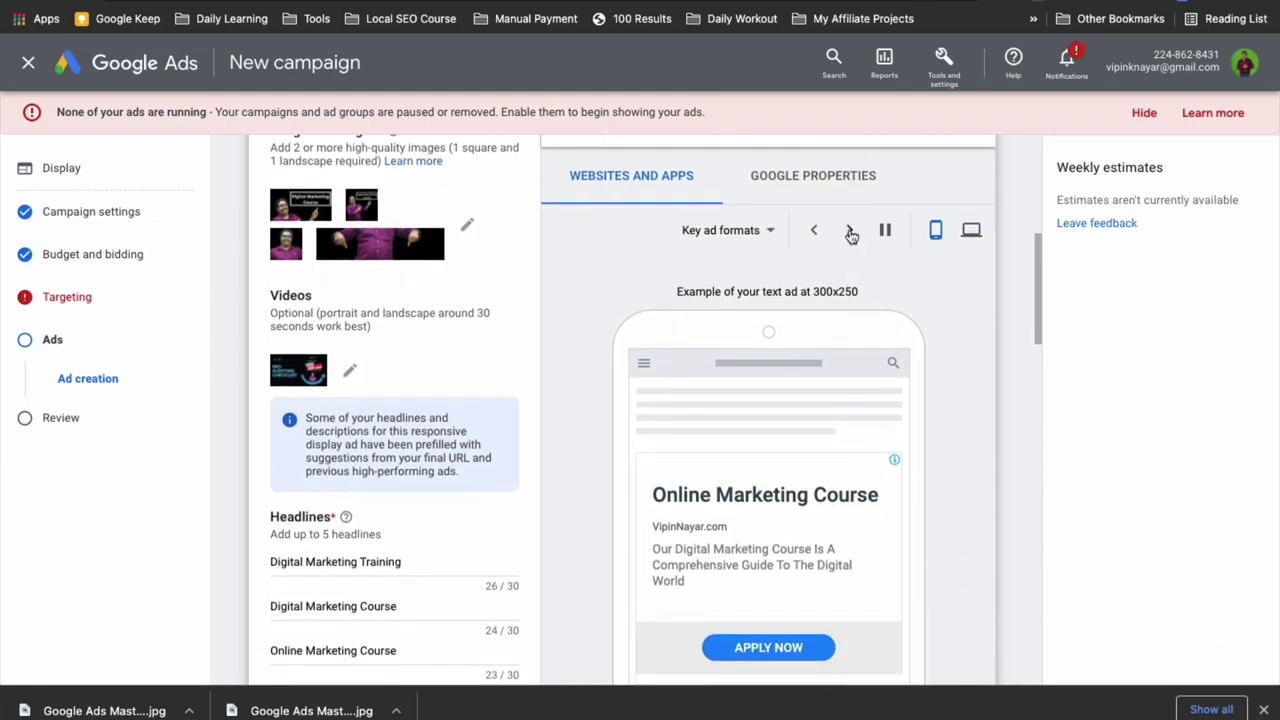
pyautogui.click(850, 237)
pyautogui.click(850, 235)
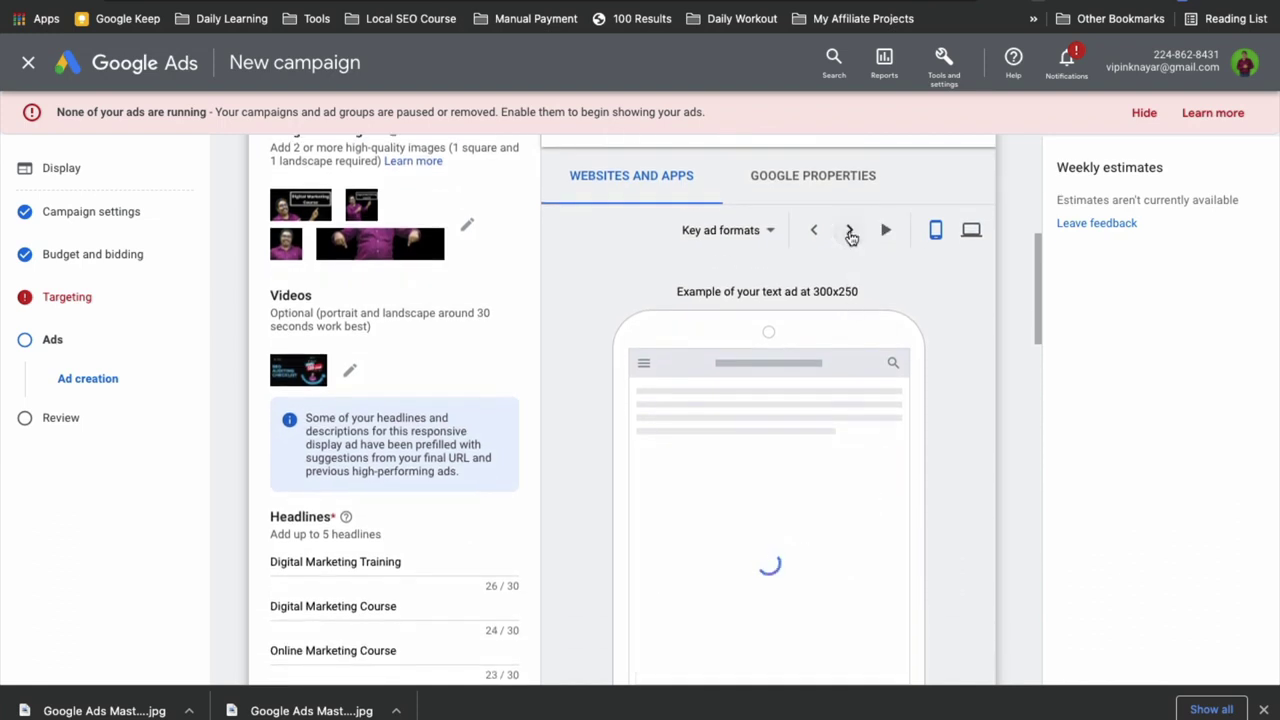
pyautogui.scroll(-2, 880, 345)
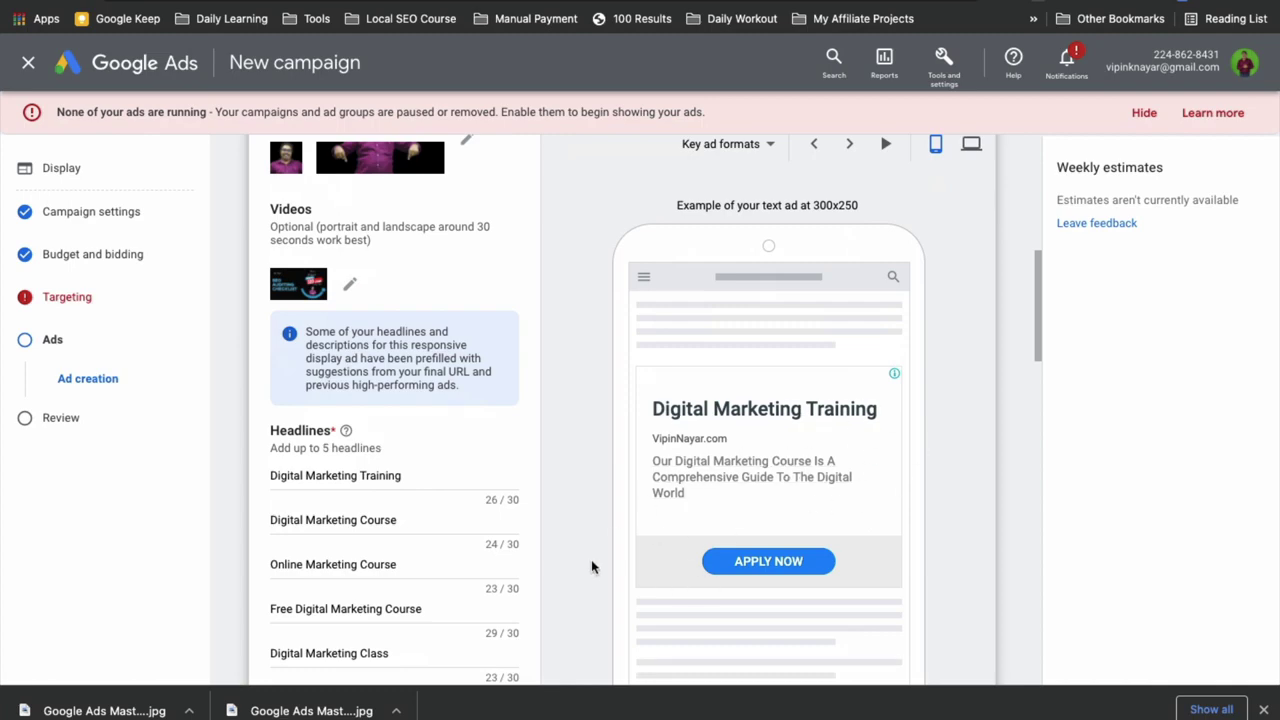
# - Create the responsive display ad with the entered assets and options
pyautogui.scroll(-15, 511, 668)
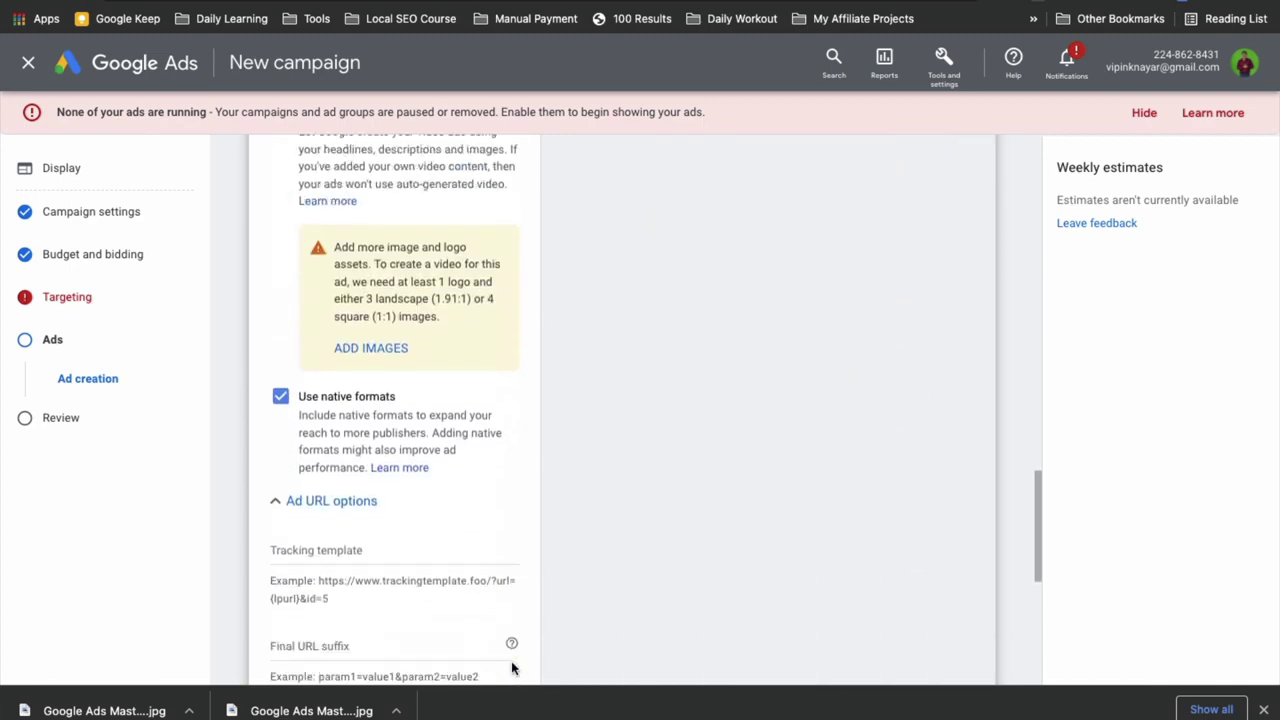
pyautogui.scroll(-1, 511, 668)
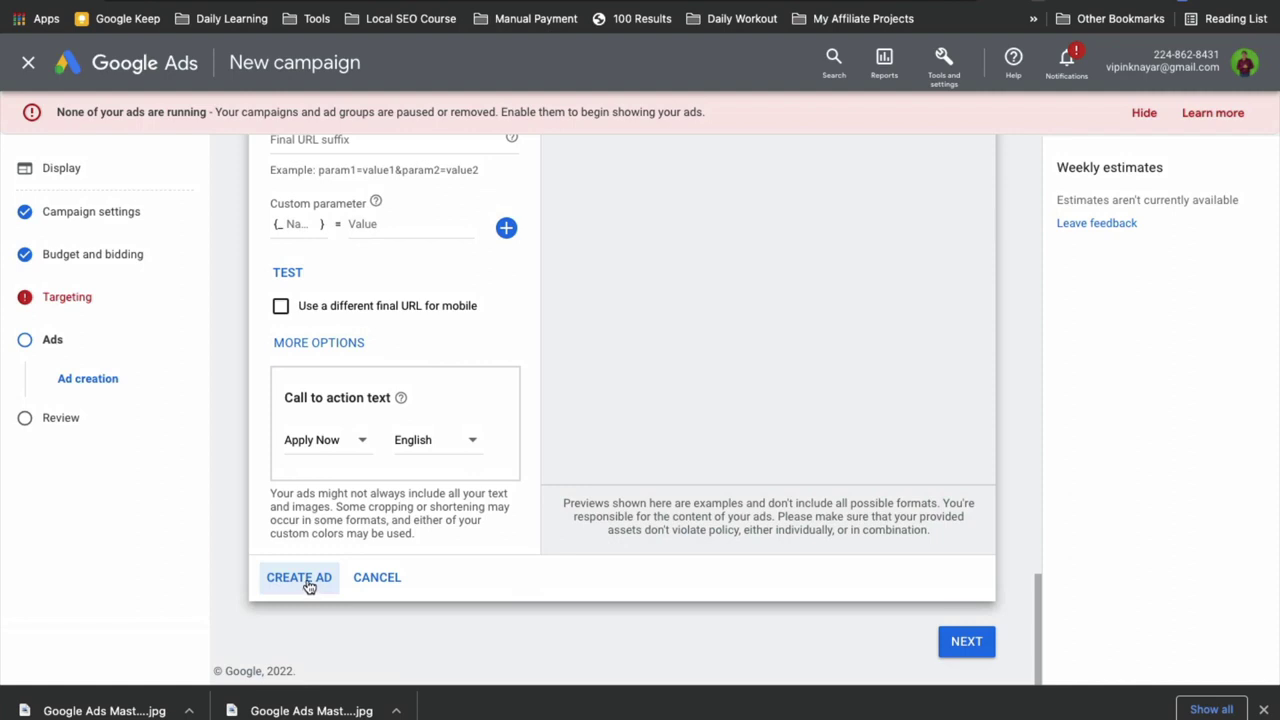
pyautogui.click(309, 587)
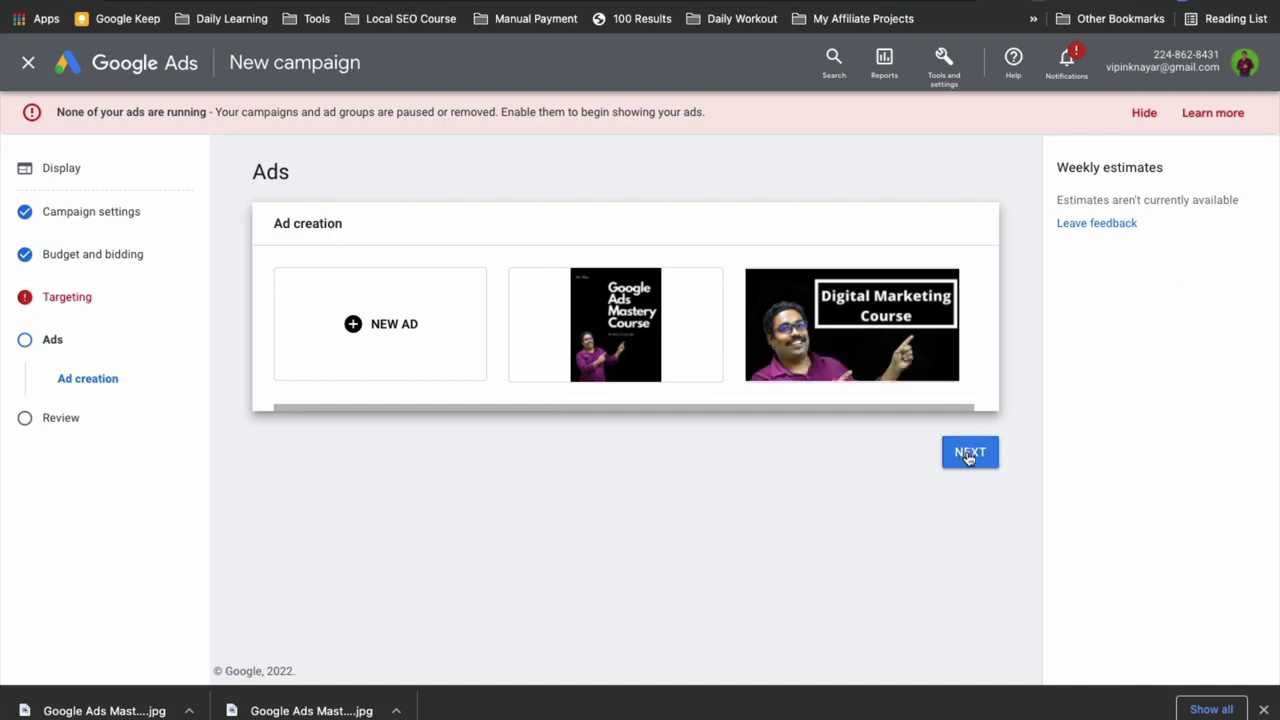
# - Reopen the Digital Marketing Course ad, check its settings down to the call to action, and apply the changes
pyautogui.moveTo(835, 331)
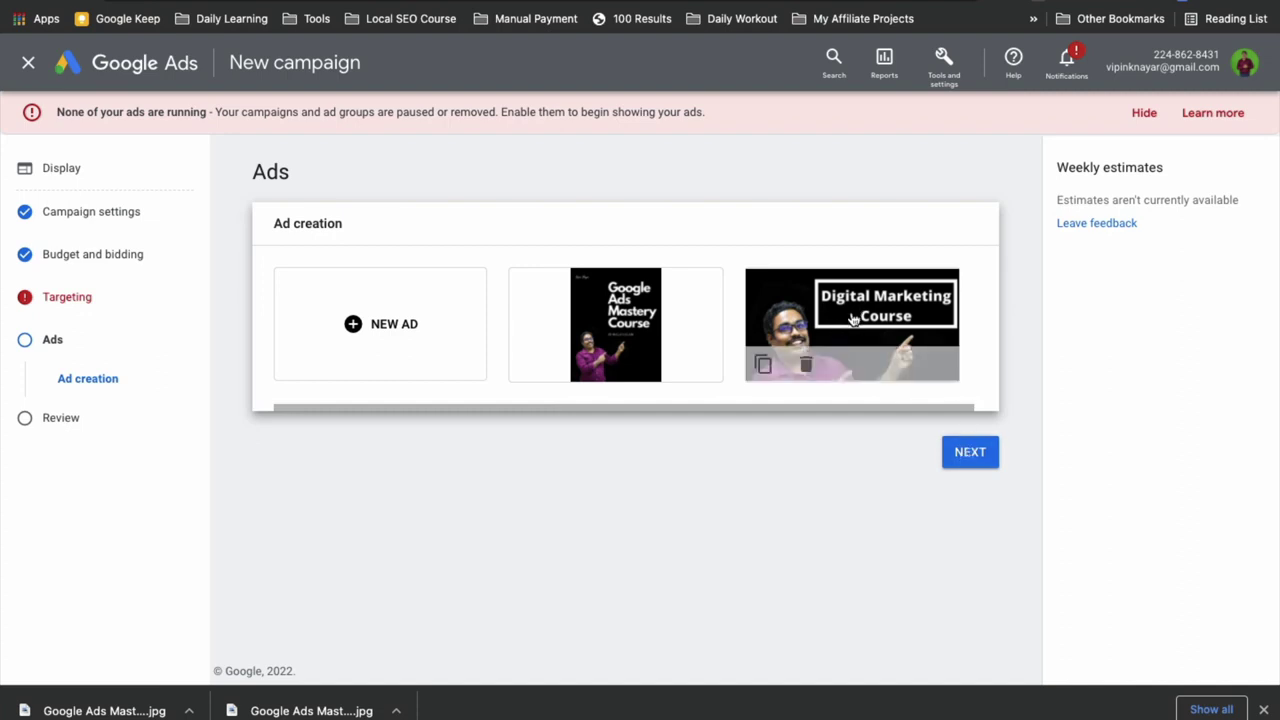
pyautogui.click(984, 466)
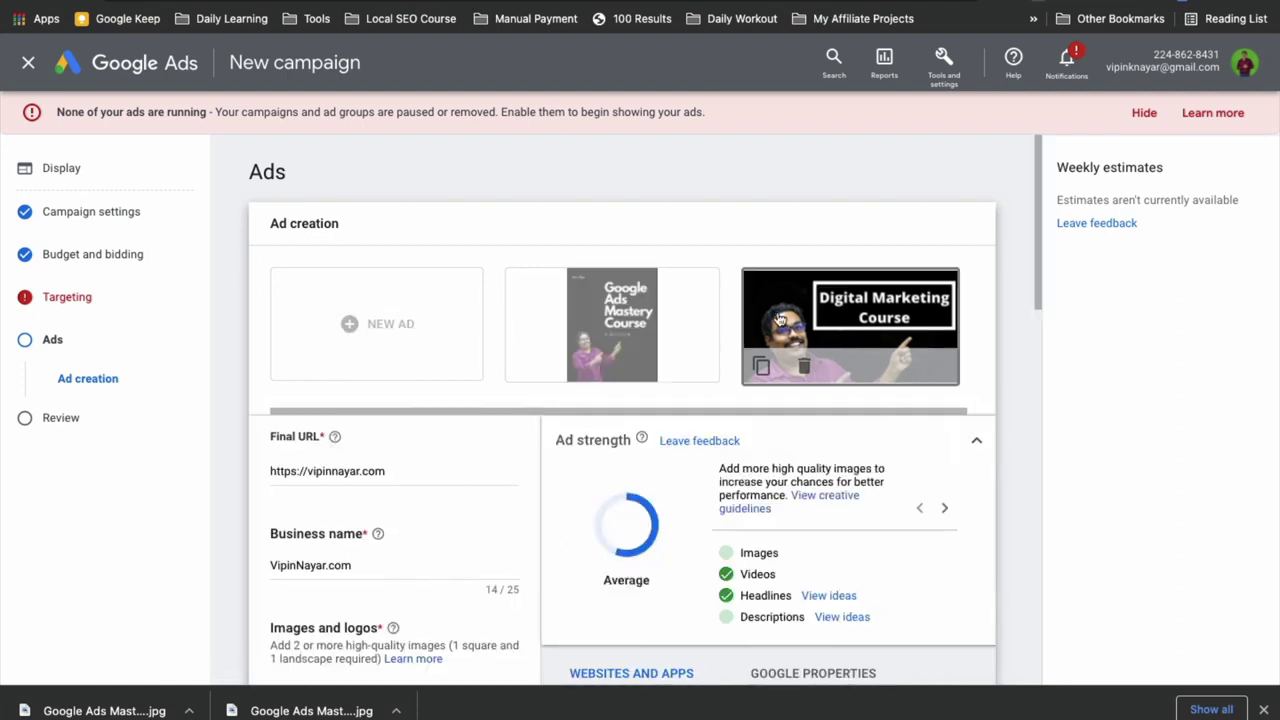
pyautogui.scroll(-5, 565, 558)
pyautogui.scroll(-10, 565, 560)
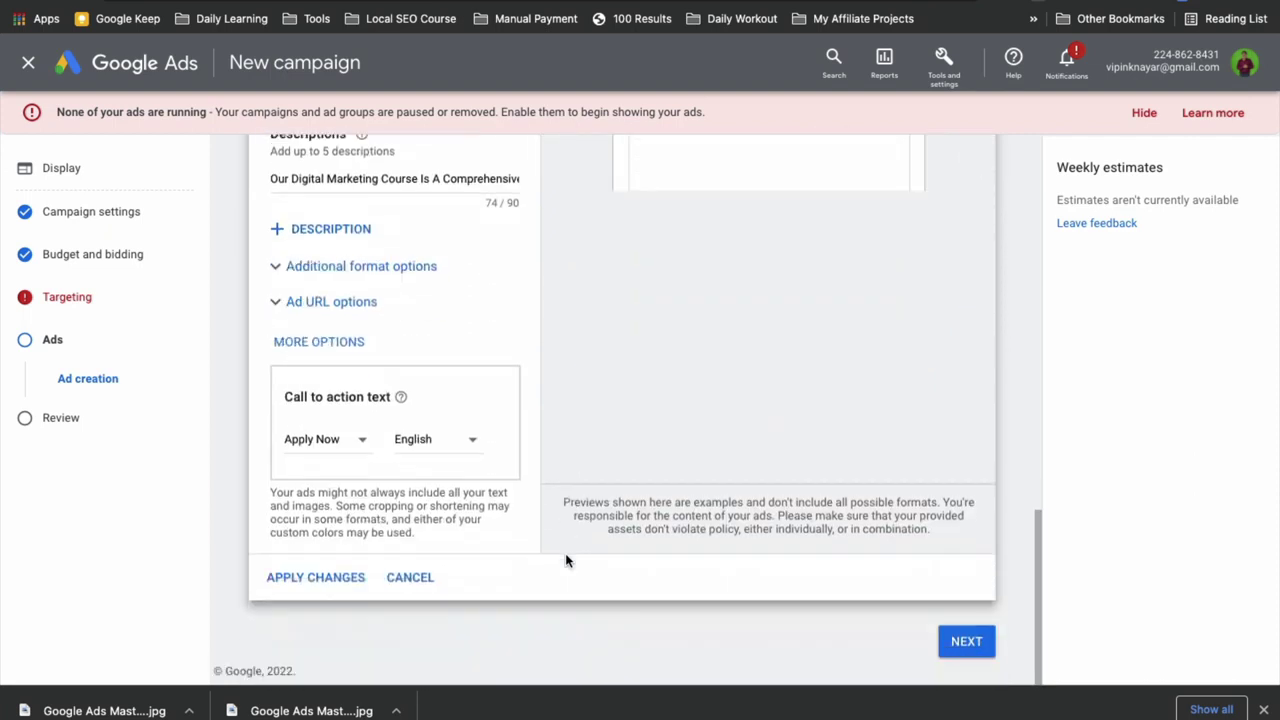
pyautogui.click(294, 578)
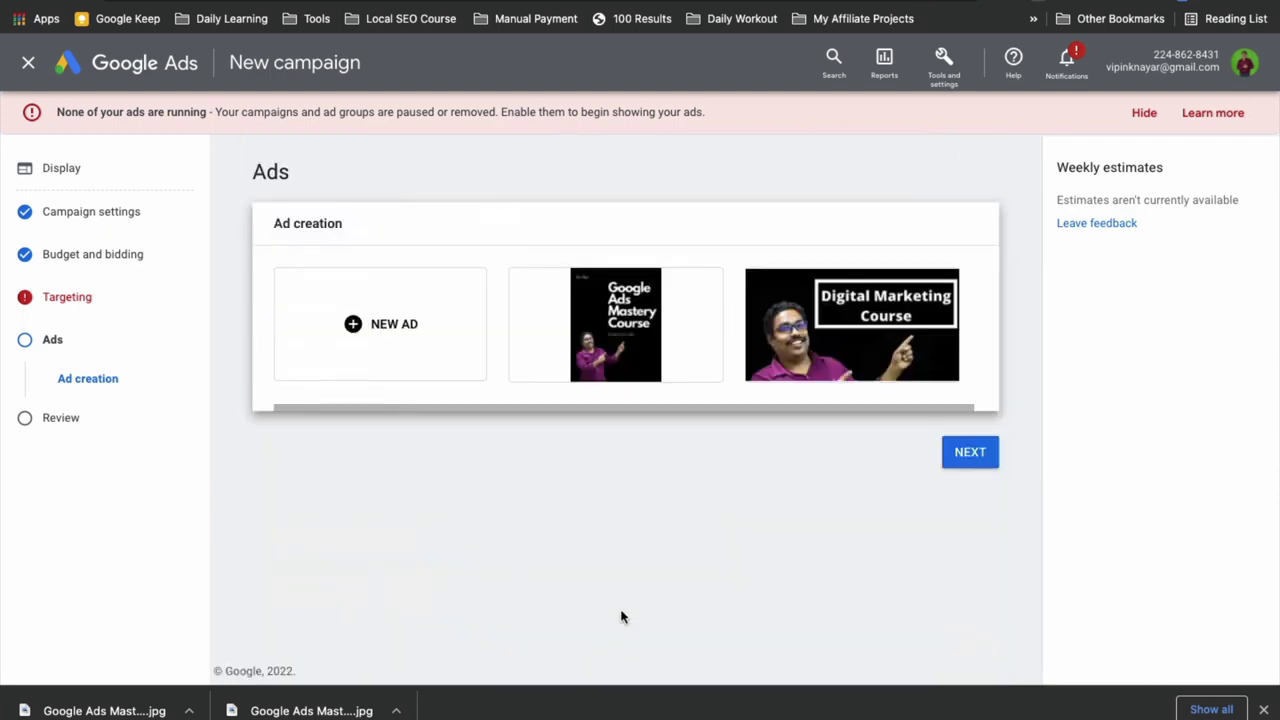
# - Proceed to the campaign review and look over the campaign settings, budget and bidding summary
pyautogui.click(949, 458)
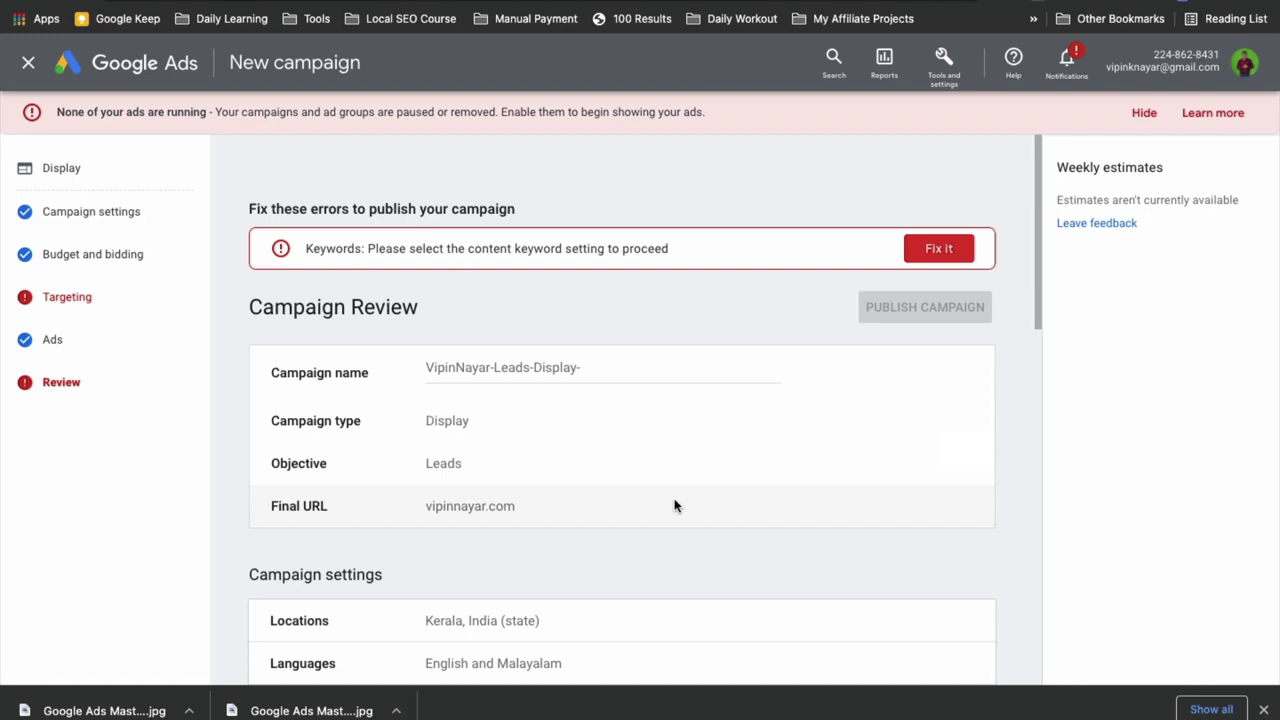
pyautogui.scroll(-3, 674, 505)
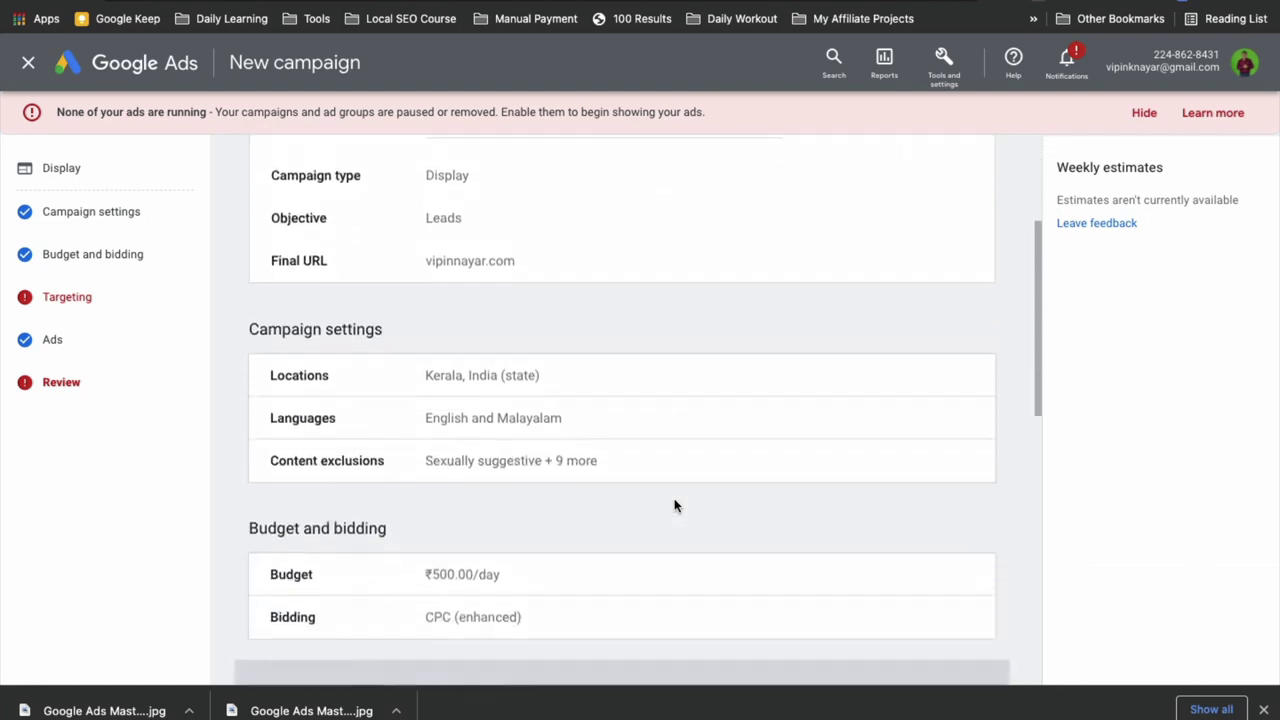
pyautogui.scroll(3, 674, 505)
# - Fix the keyword error by setting the targeted keywords to Content, showing ads only on webpages, apps, and videos related to these keywords
pyautogui.click(965, 252)
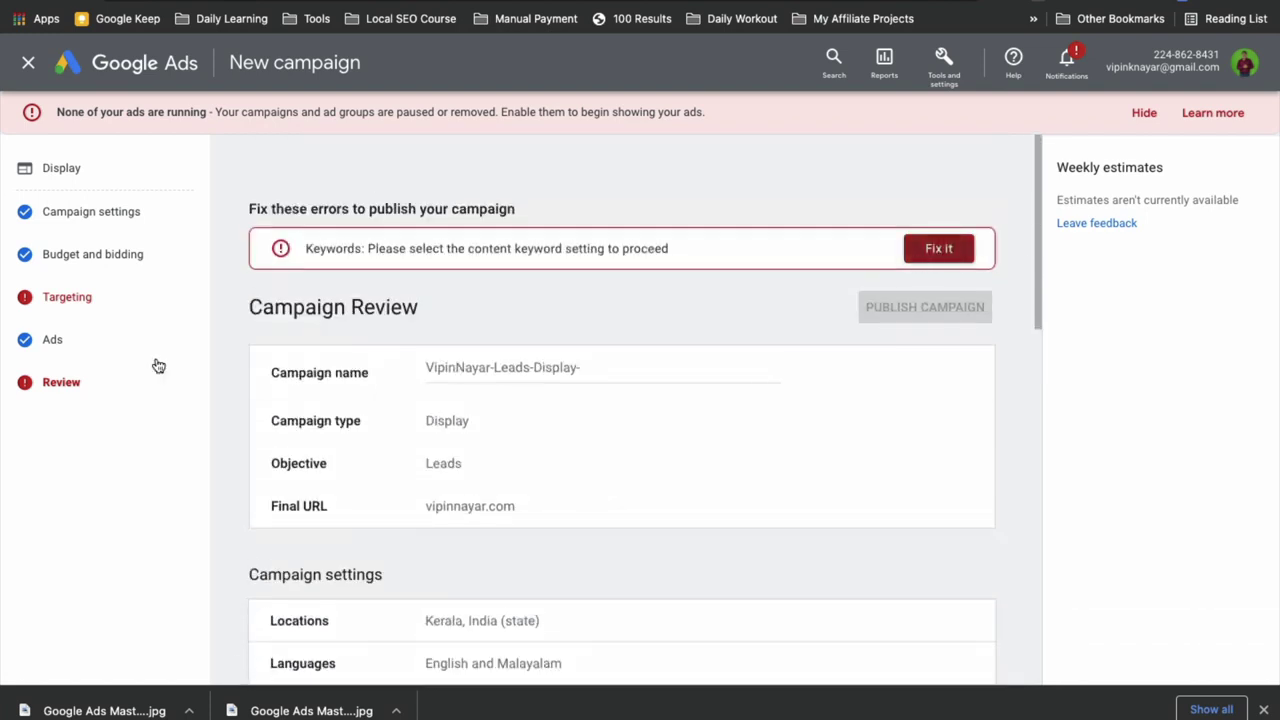
pyautogui.scroll(-1, 500, 574)
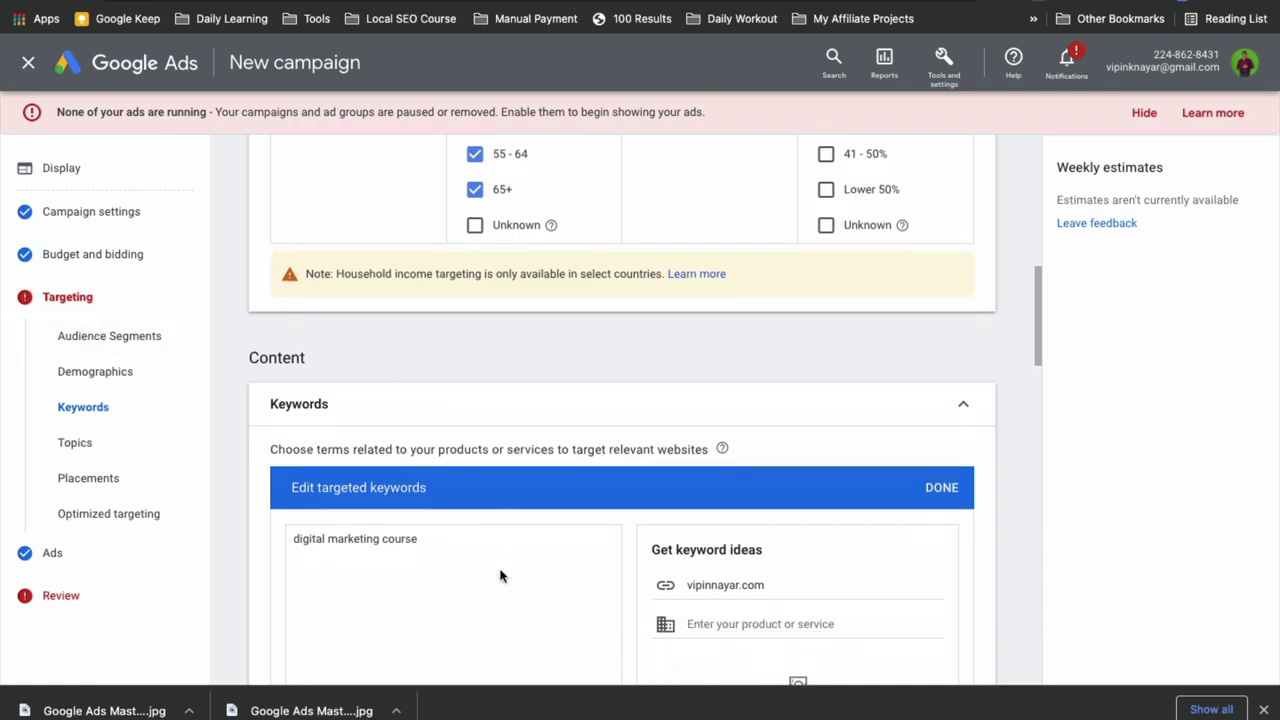
pyautogui.scroll(-5, 438, 491)
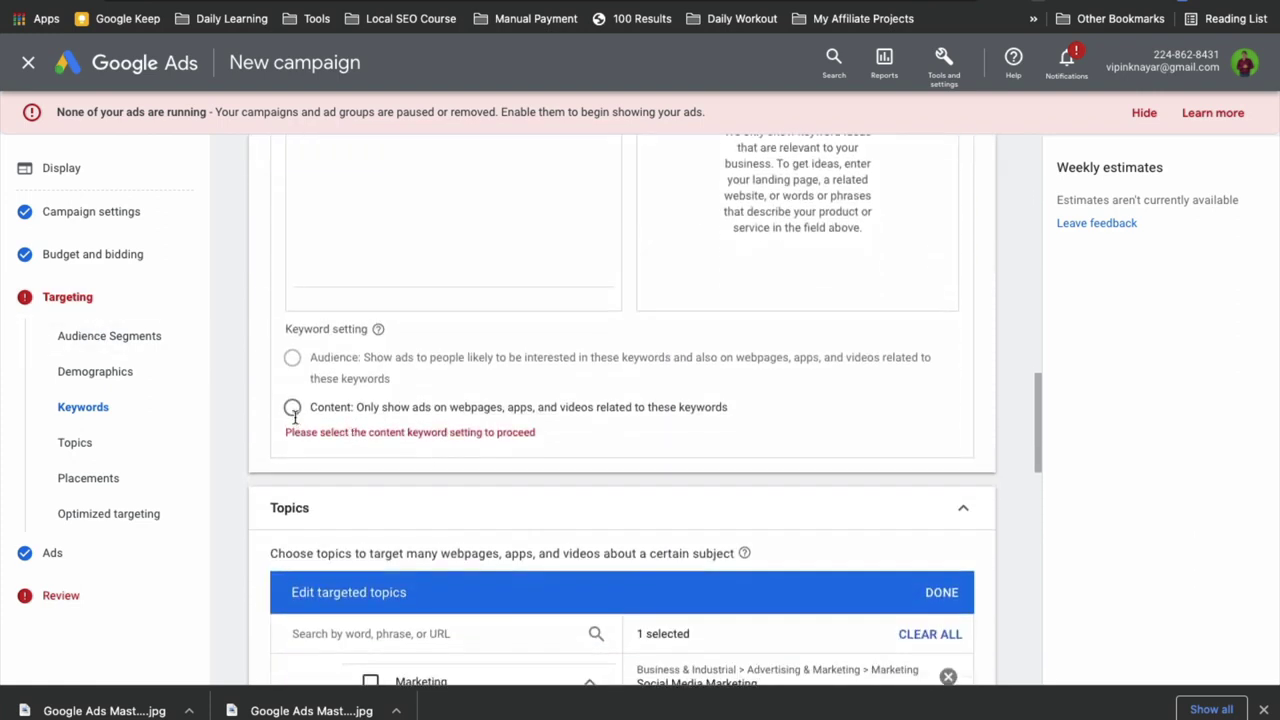
pyautogui.click(292, 411)
pyautogui.scroll(5, 474, 334)
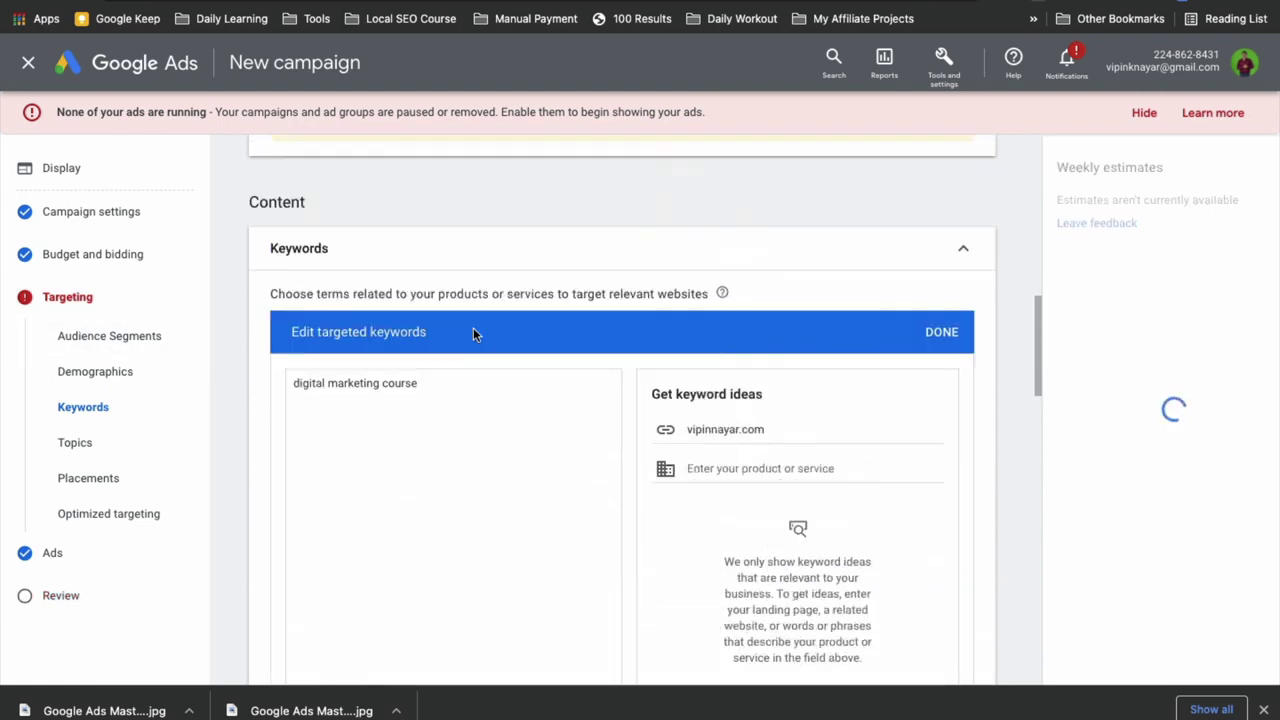
pyautogui.scroll(-3, 422, 553)
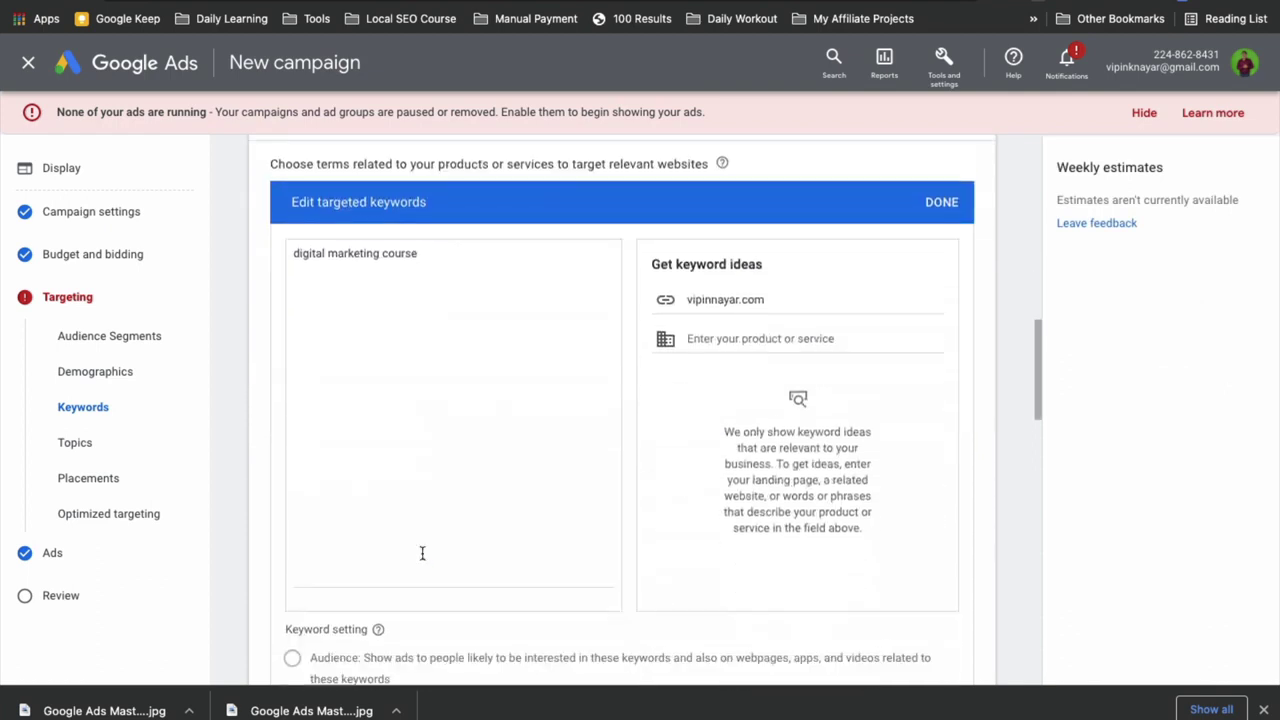
# - Try to confirm the targeted keyword "digital marketing course" in the campaign's content targeting
pyautogui.scroll(-2, 422, 553)
pyautogui.scroll(3, 826, 377)
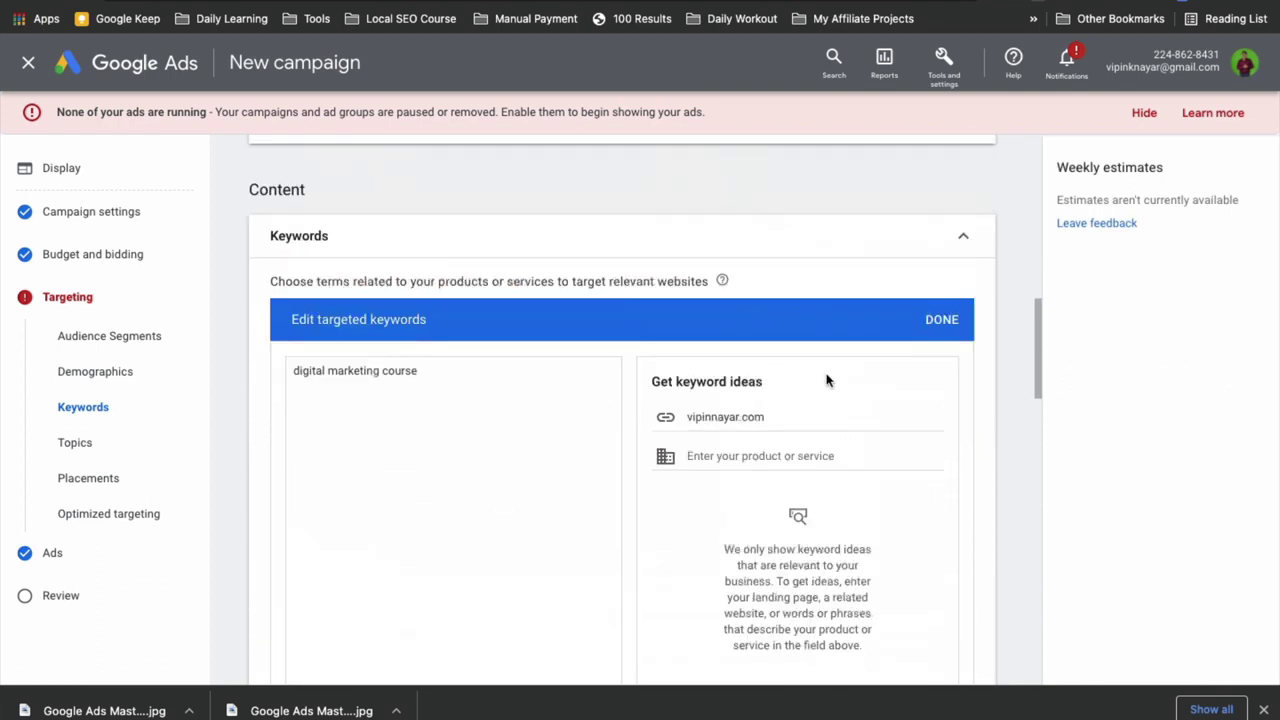
pyautogui.click(945, 324)
pyautogui.click(428, 384)
pyautogui.scroll(-3, 401, 485)
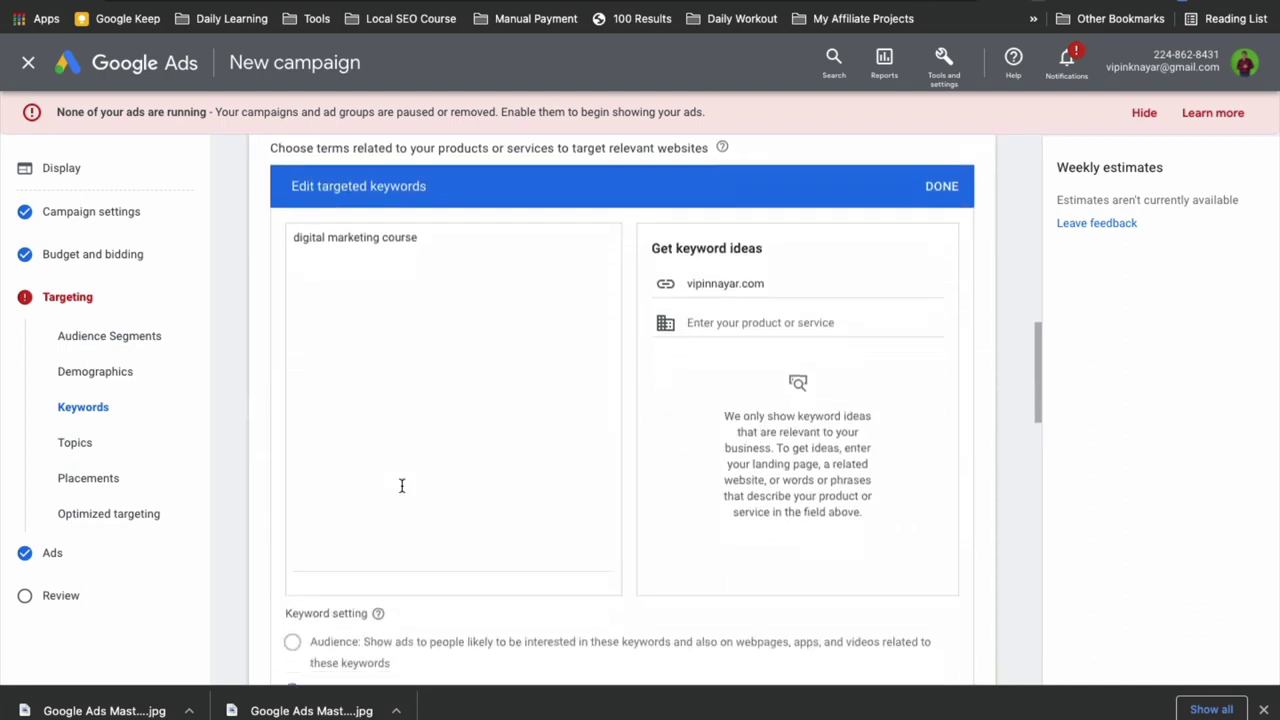
# - Confirm the targeted topic Social Media Marketing and the placements on the Digital Marketing Live Course and Digital Marketing Institute YouTube channels
pyautogui.scroll(-4, 401, 485)
pyautogui.scroll(-5, 406, 497)
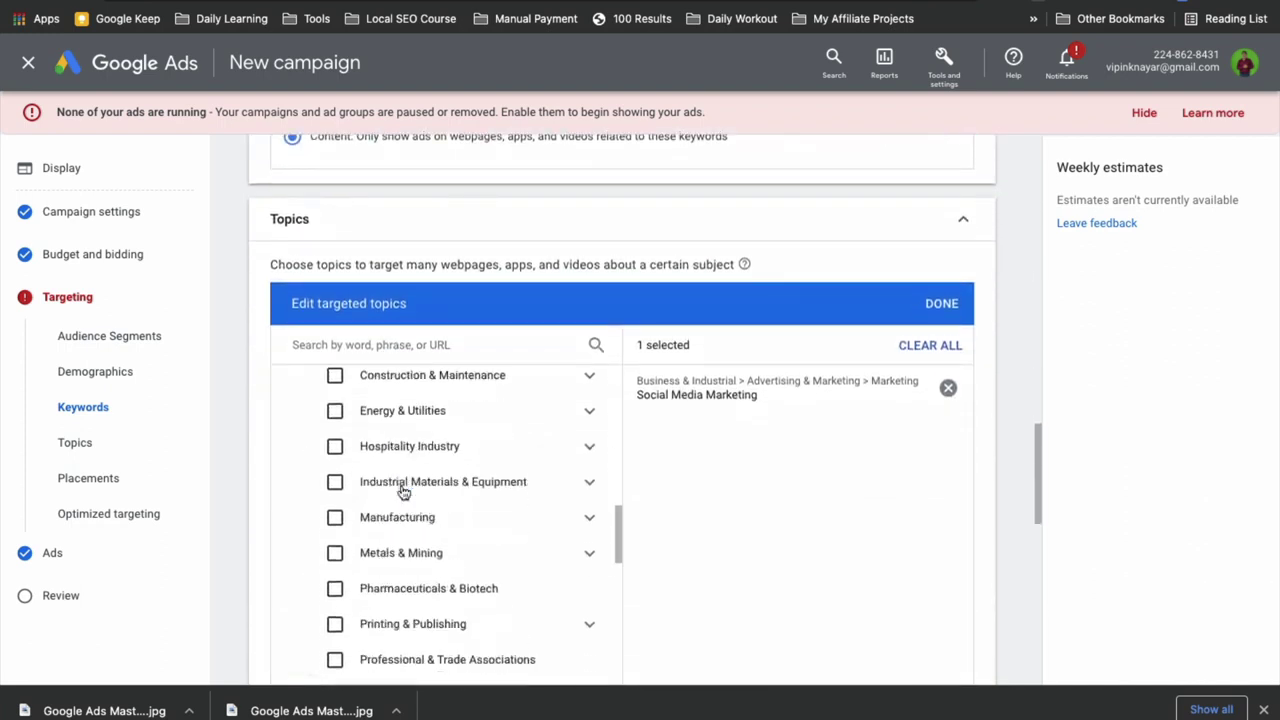
pyautogui.click(940, 304)
pyautogui.scroll(-3, 772, 515)
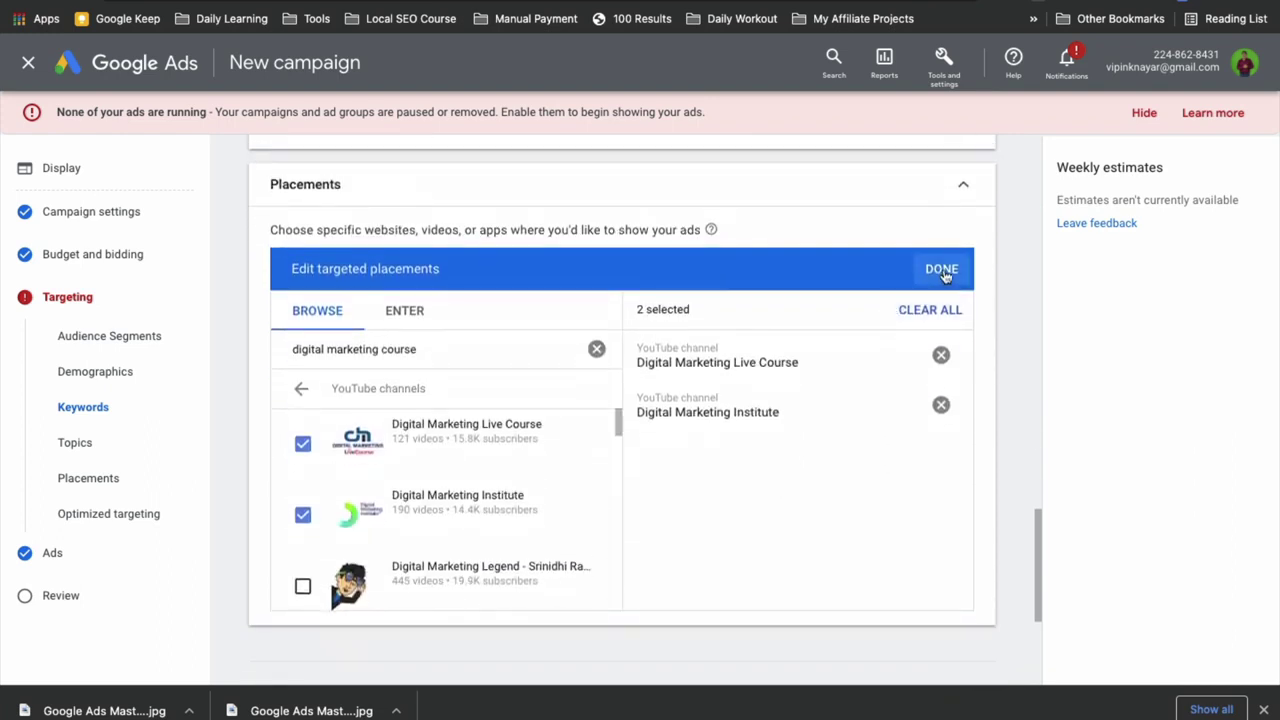
pyautogui.click(937, 278)
# - Confirm the targeted keywords and demographics, and check the targeted audience segments
pyautogui.scroll(8, 774, 468)
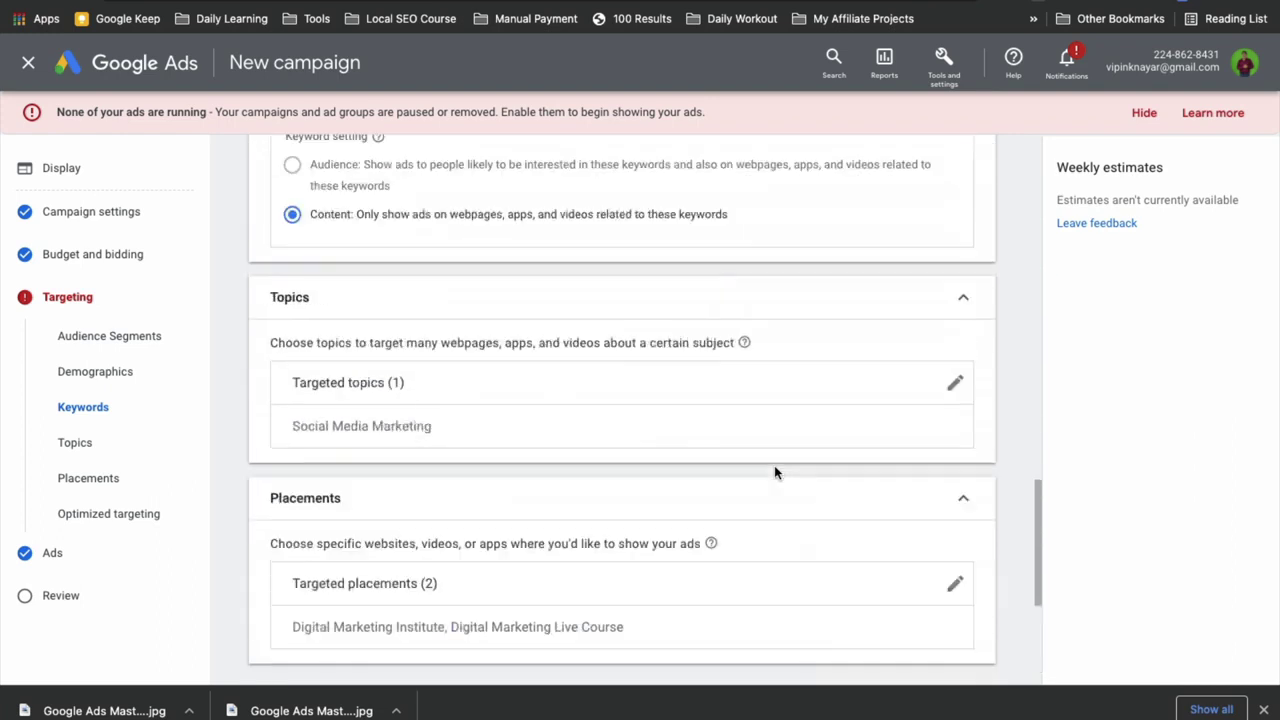
pyautogui.scroll(5, 774, 470)
pyautogui.scroll(-2, 774, 470)
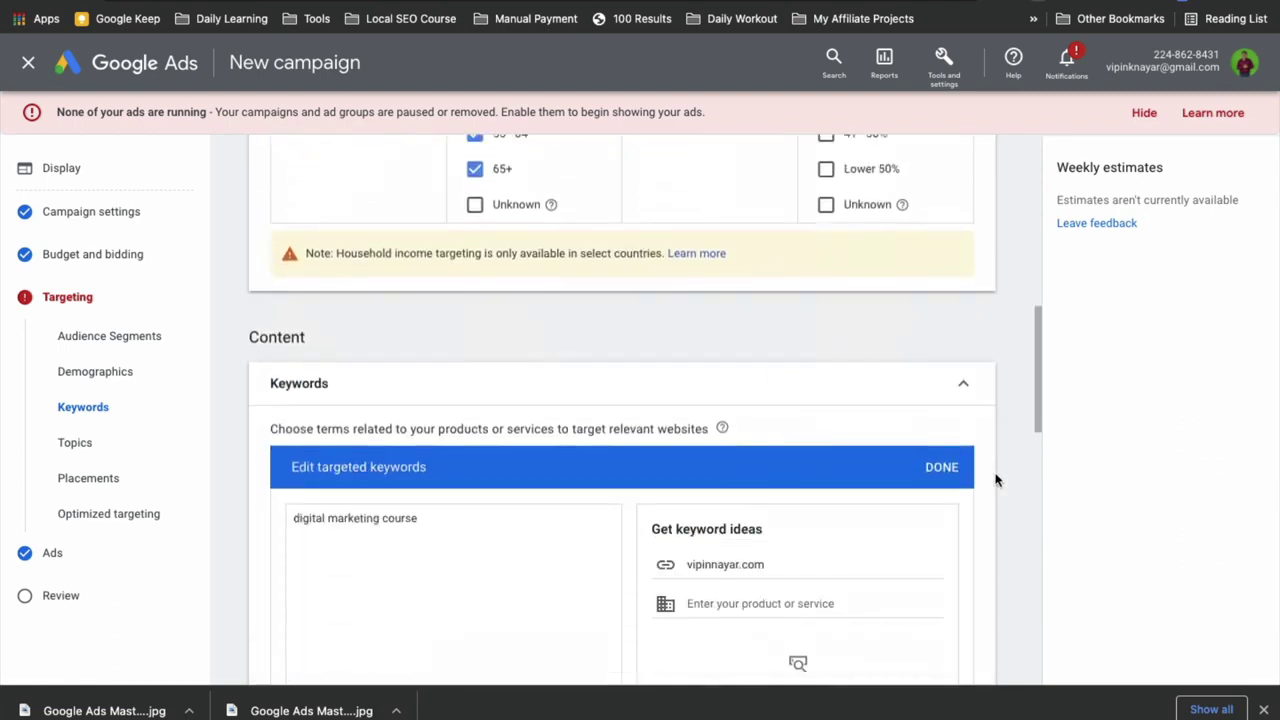
pyautogui.click(941, 468)
pyautogui.scroll(6, 792, 431)
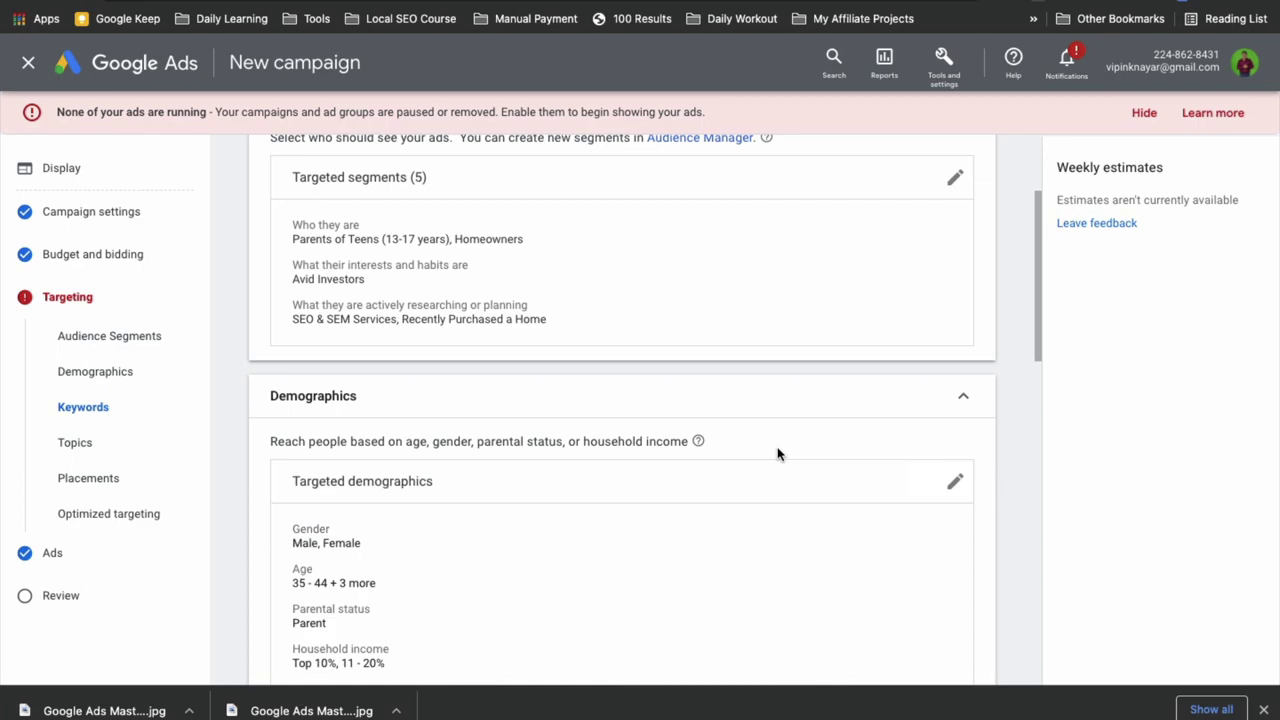
pyautogui.scroll(2, 777, 453)
# - Leave optimized targeting off and continue past the targeting and ad creation pages to the campaign review
pyautogui.scroll(-10, 777, 453)
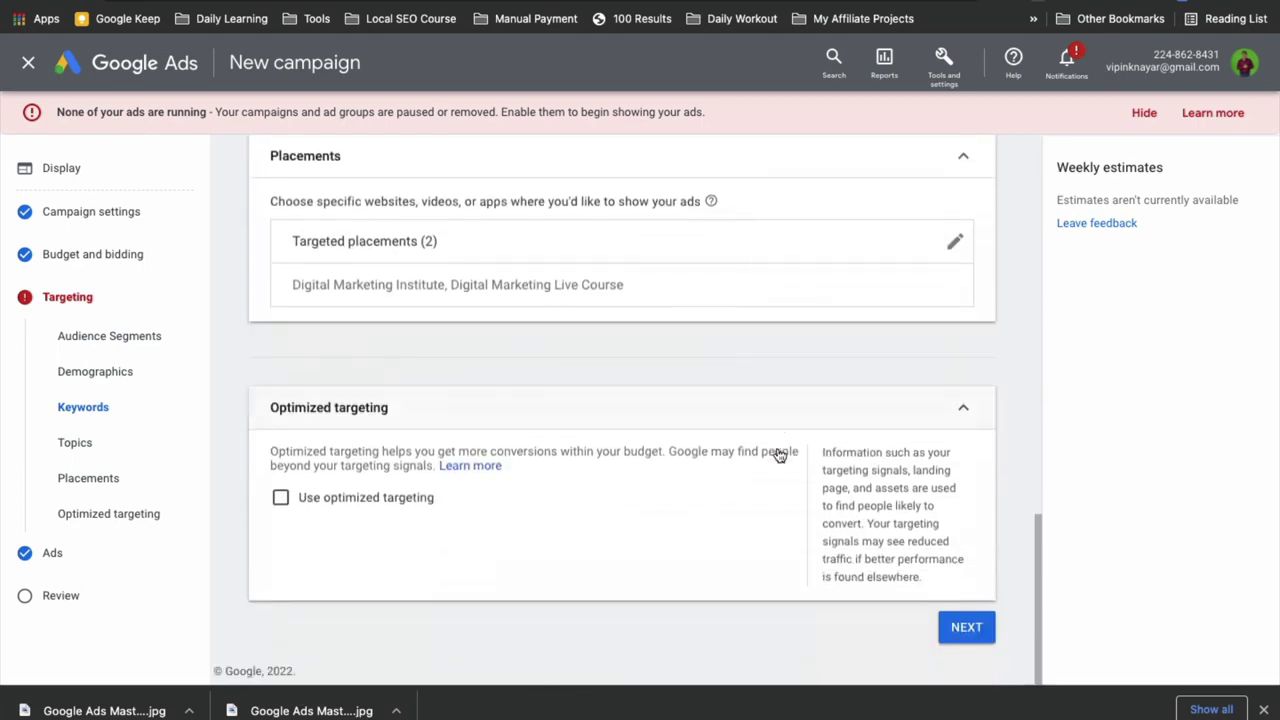
pyautogui.click(970, 635)
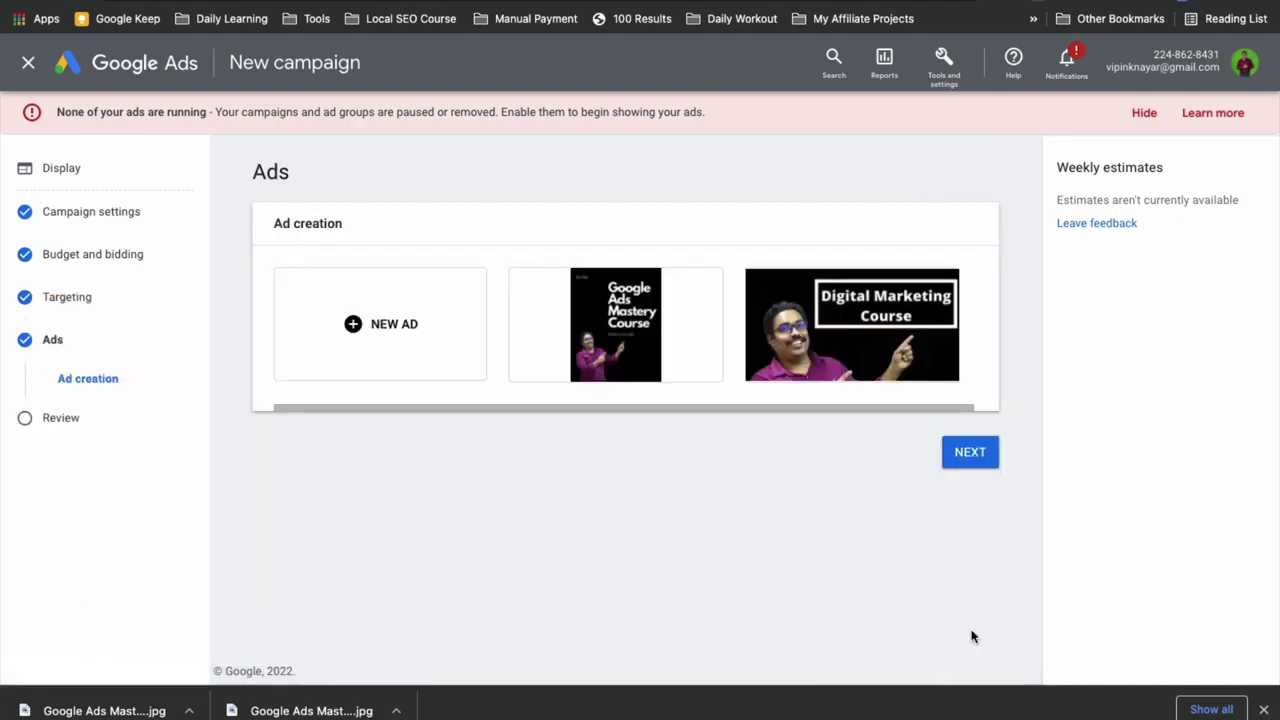
pyautogui.click(968, 453)
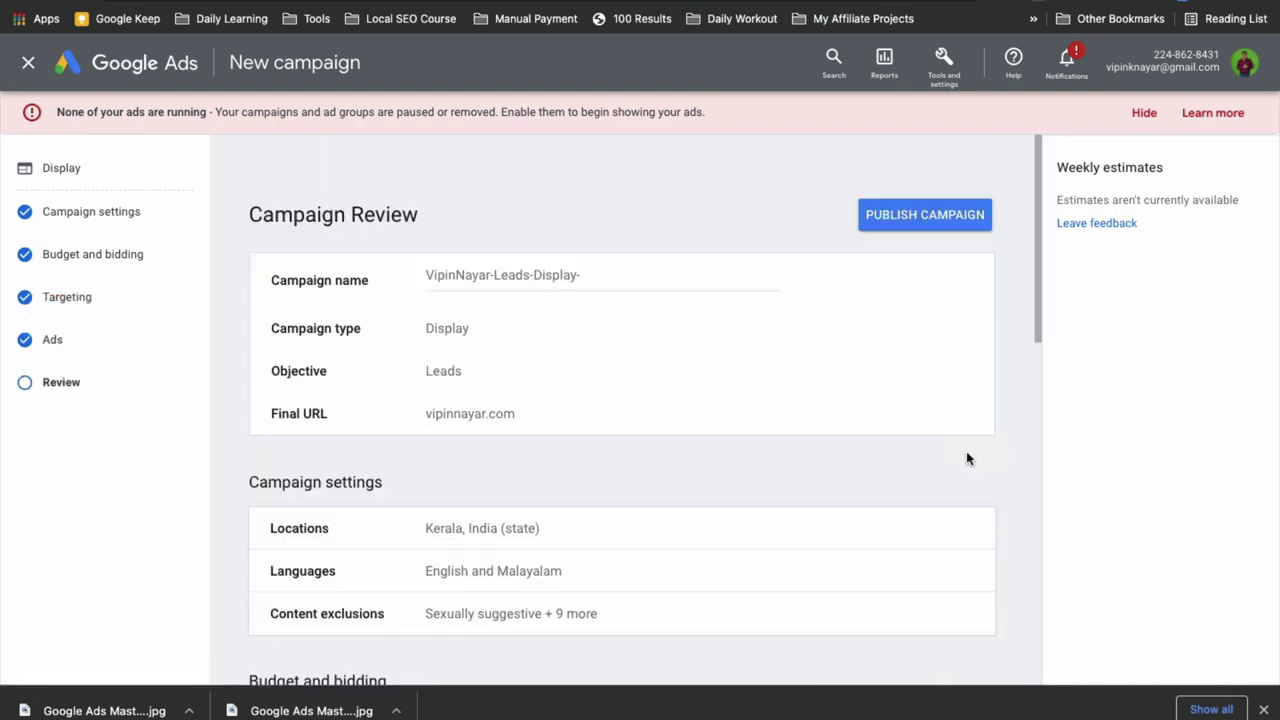
# - Look over the campaign review from settings and budget to targeting and ads, and publish the campaign
pyautogui.scroll(-6, 534, 420)
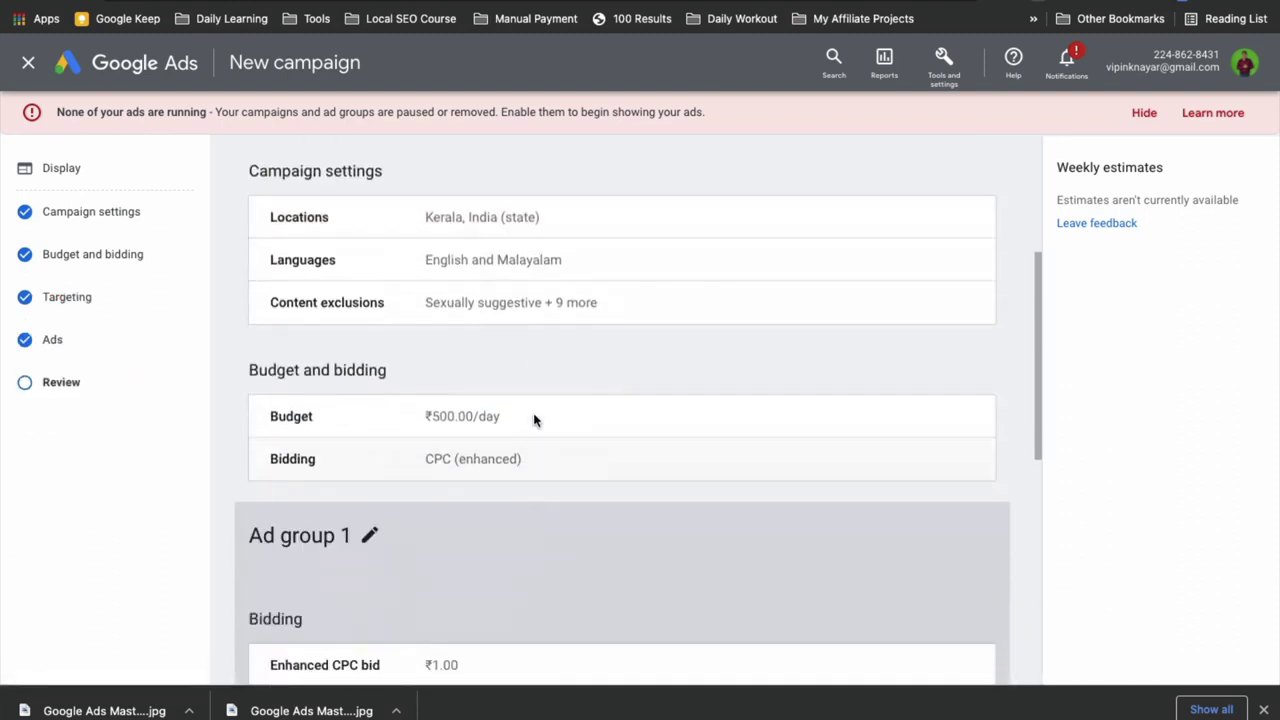
pyautogui.scroll(-3, 556, 500)
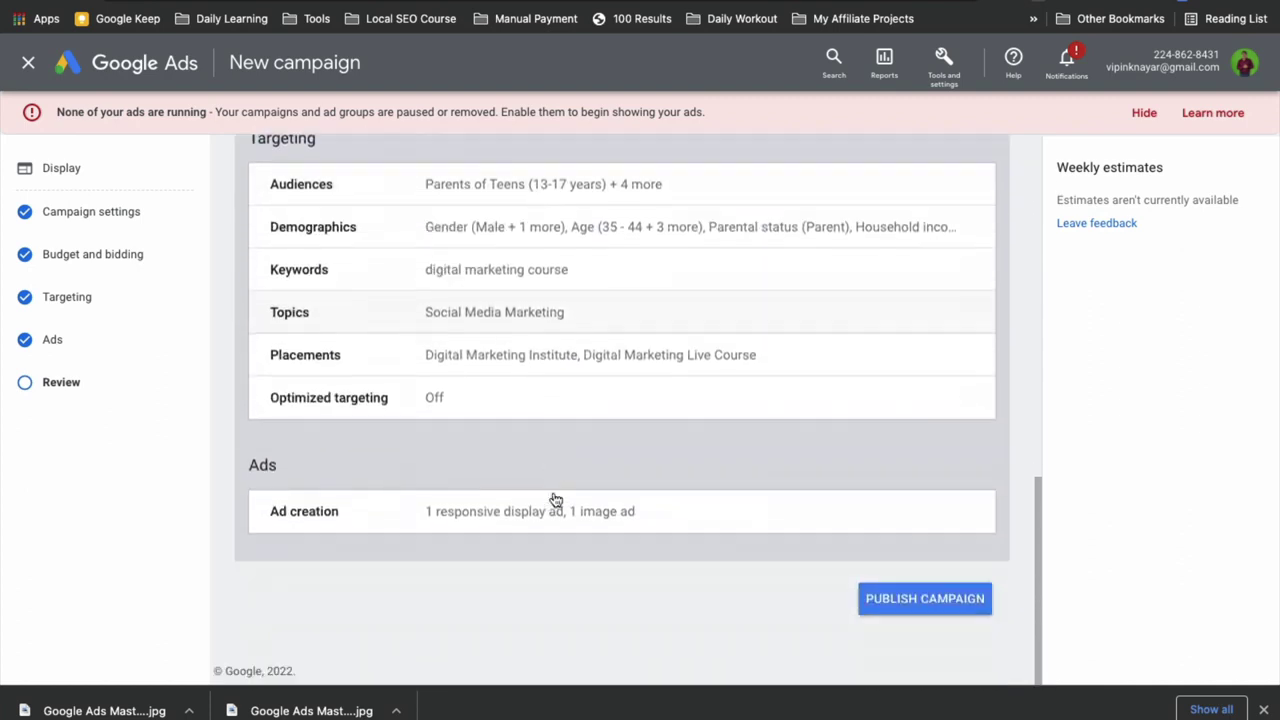
pyautogui.scroll(10, 556, 500)
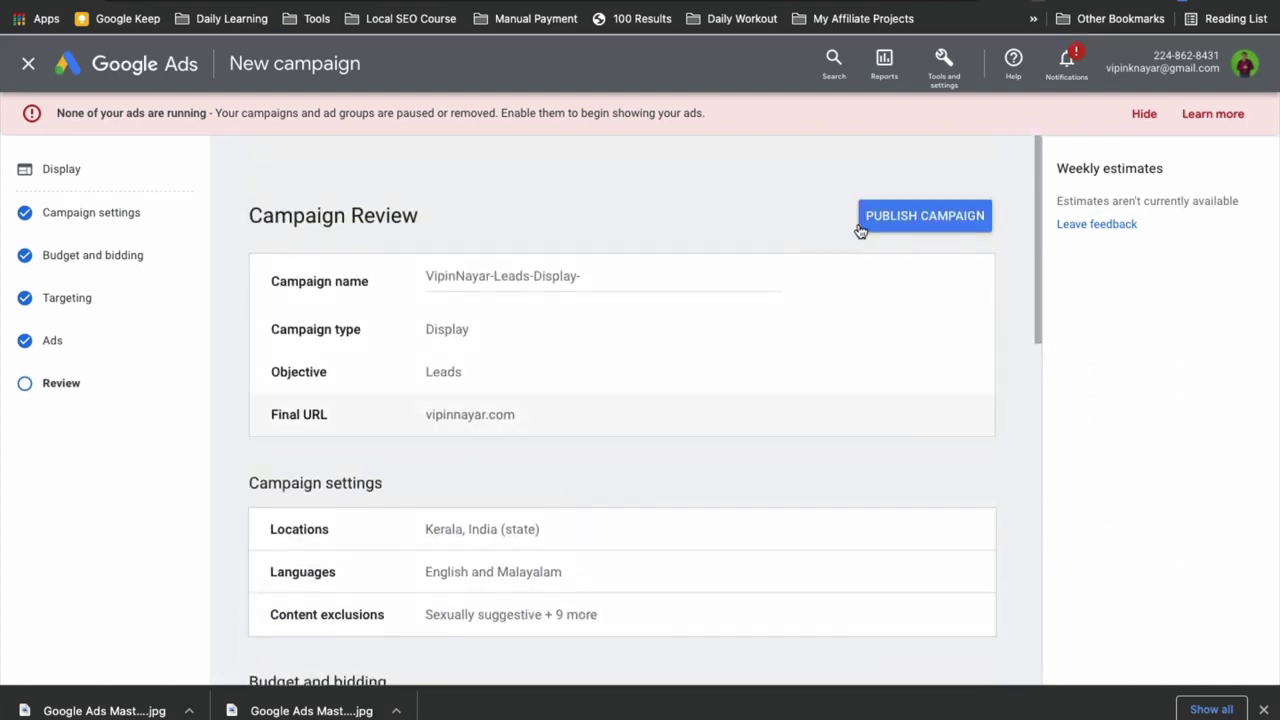
pyautogui.click(913, 217)
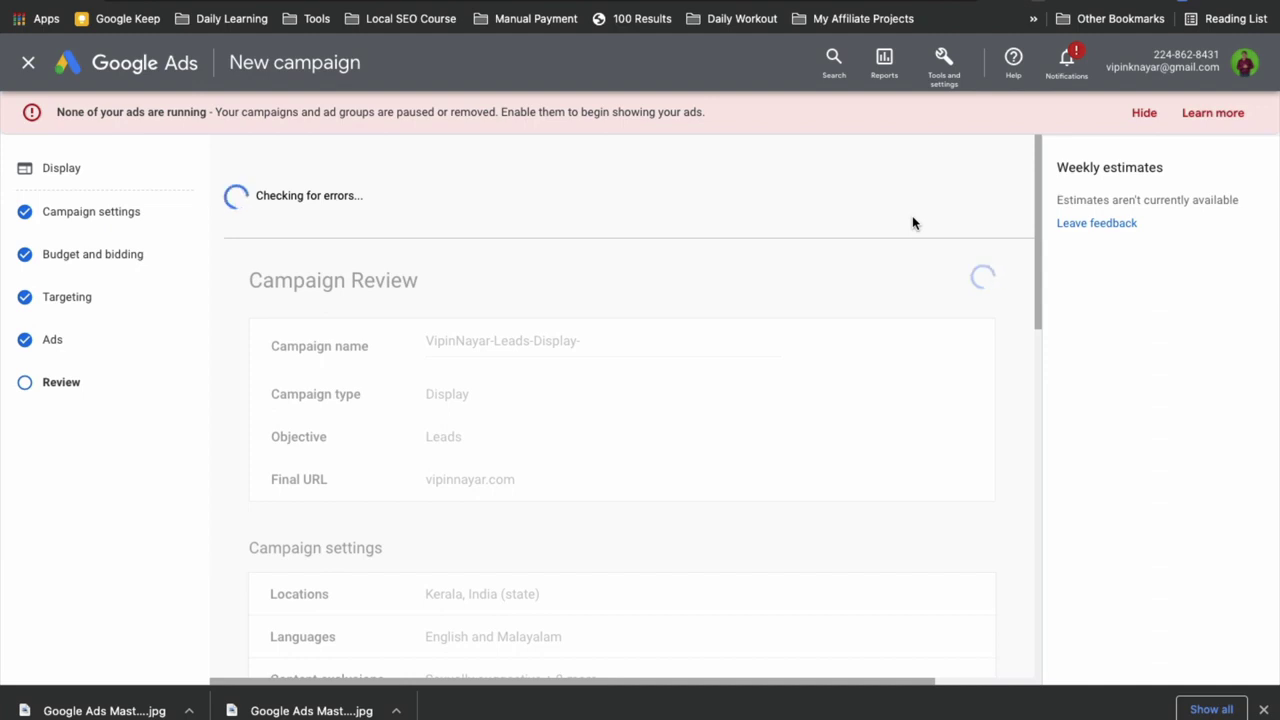